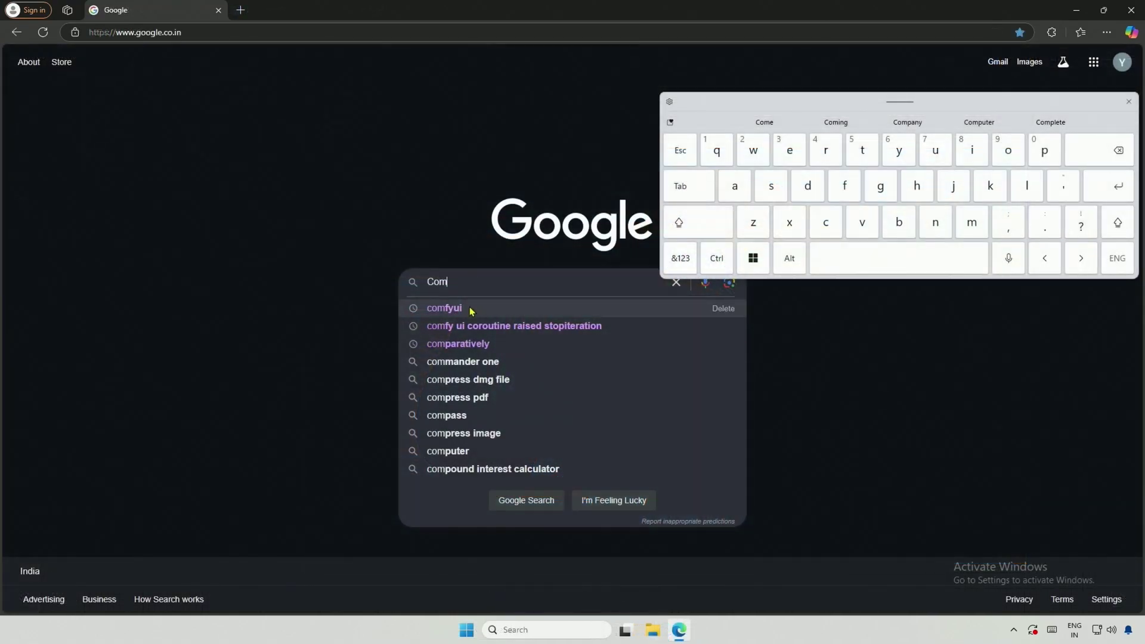
Search Google for 'comfyui' and open the comfyanonymous/ComfyUI GitHub result in a new tab.
click(468, 310)
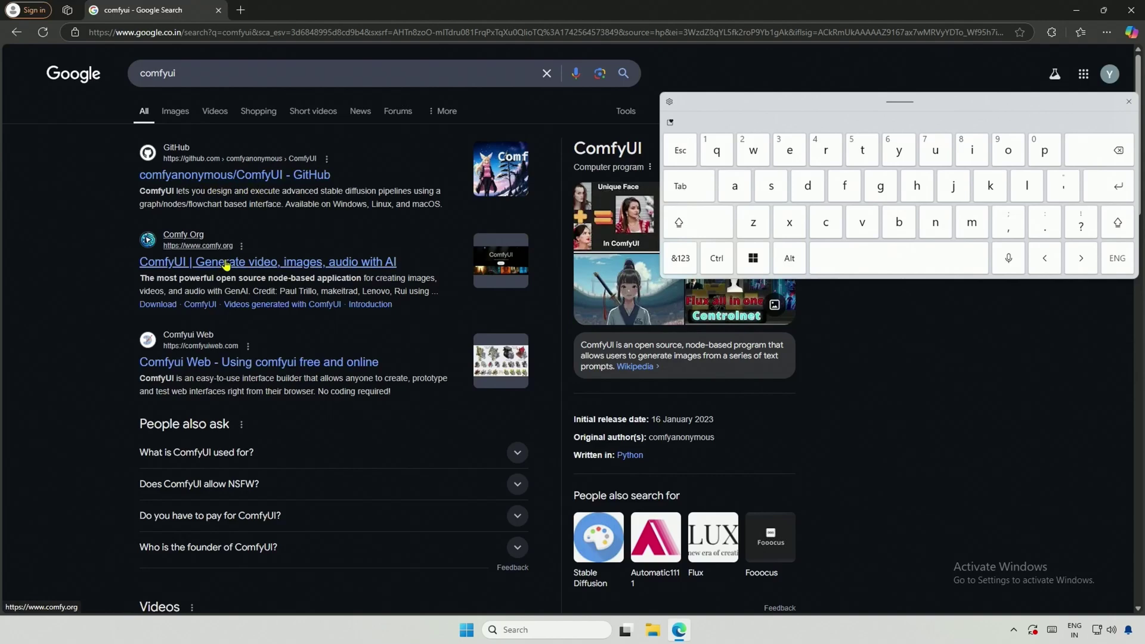
right_click(255, 176)
click(288, 189)
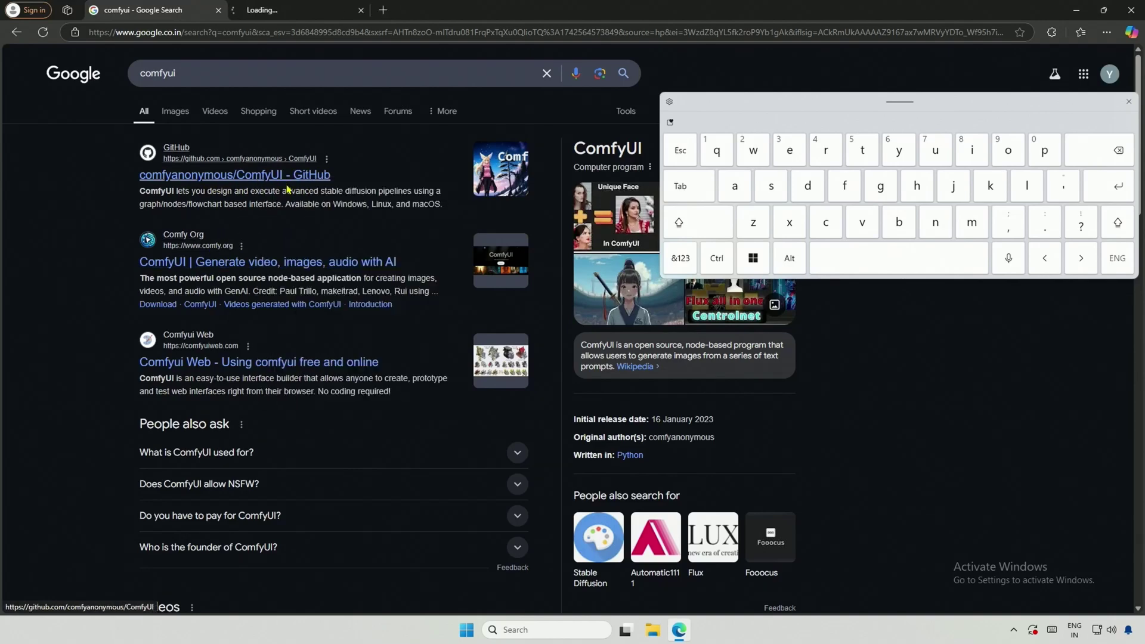
From the README's Windows Portable section, download ComfyUI_windows_portable_nvidia.7z (1.61 GB).
click(296, 10)
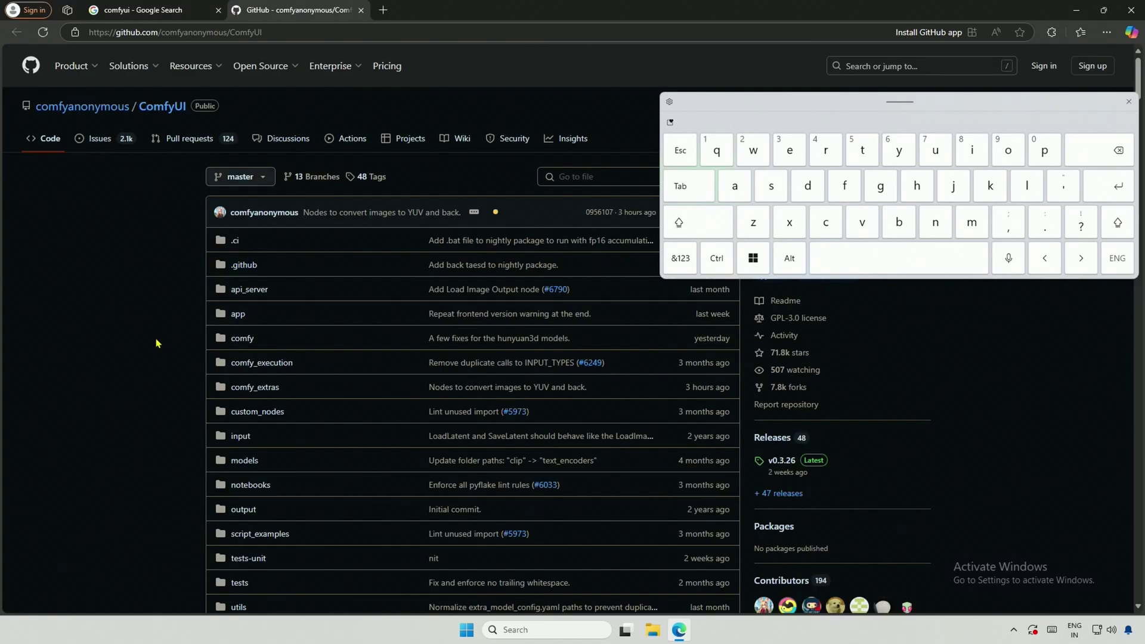
scroll(158, 344, down, 15)
scroll(158, 344, down, 15)
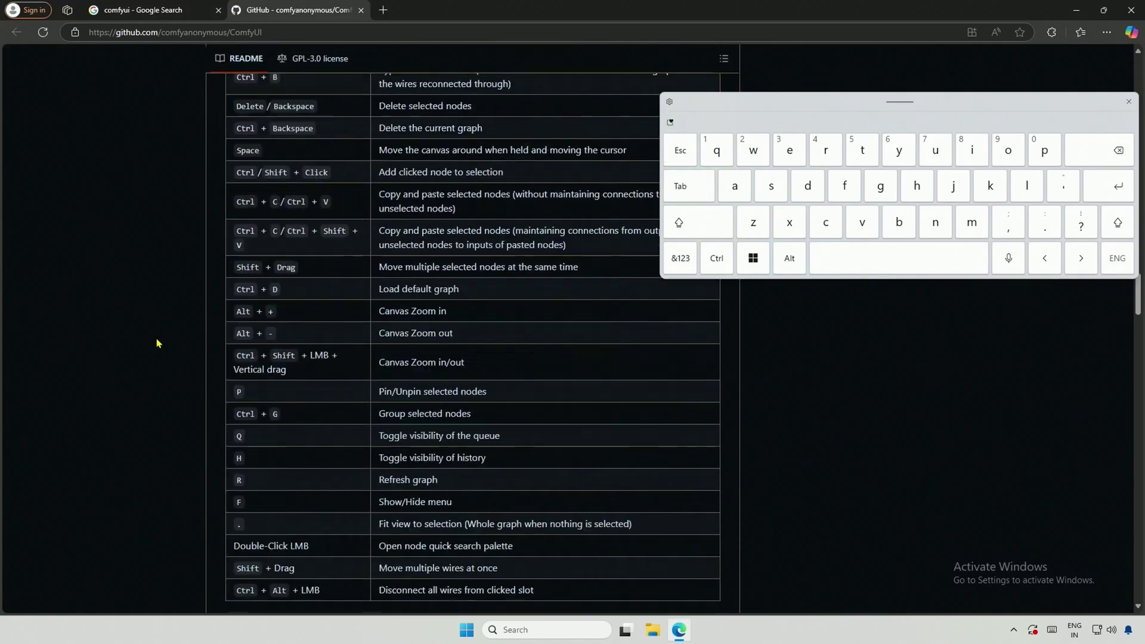
scroll(179, 338, up, 3)
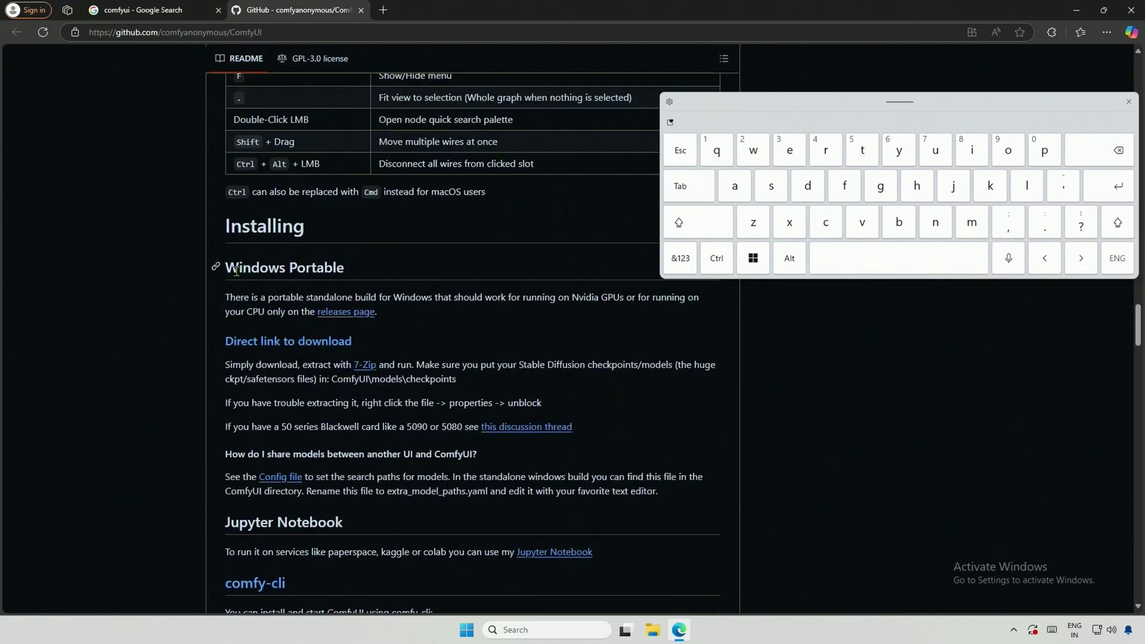
drag(345, 268, 232, 272)
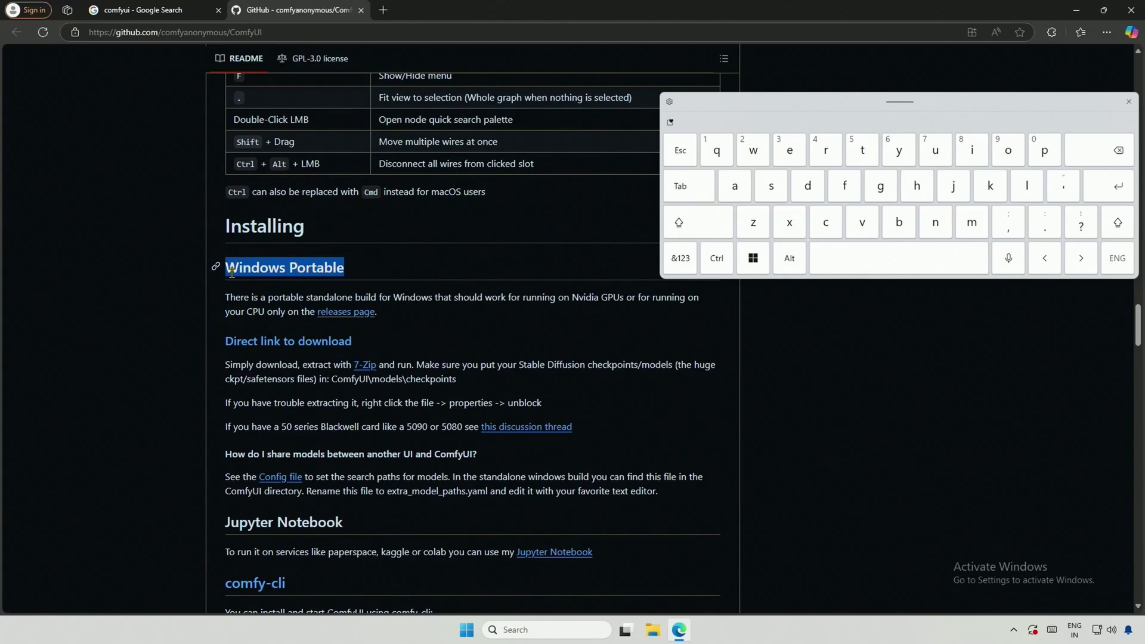
click(1129, 101)
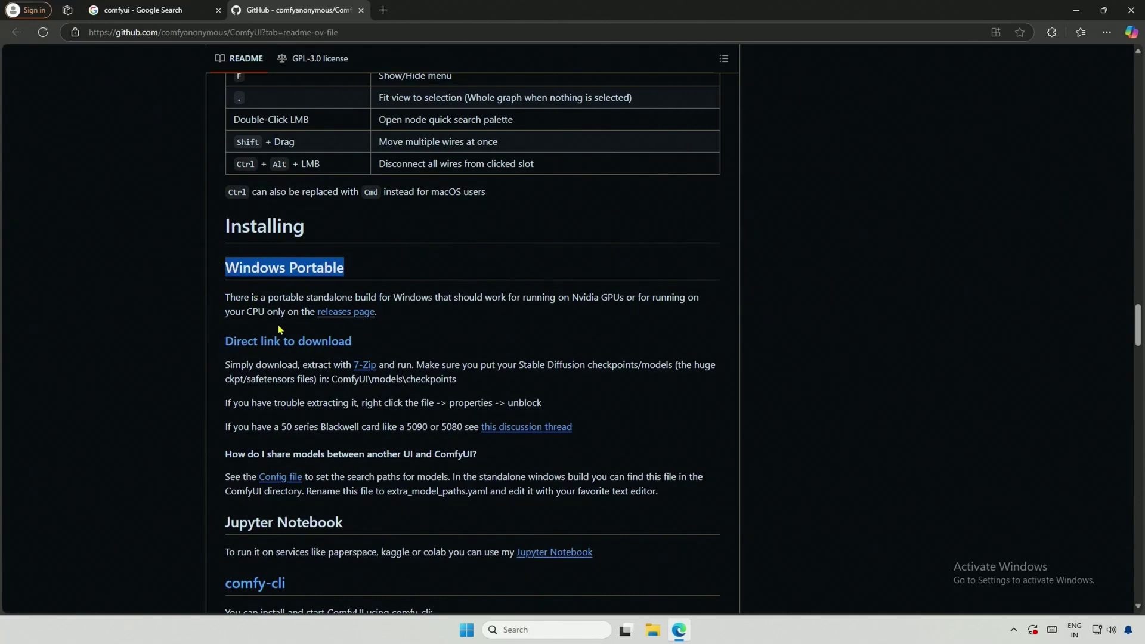
click(239, 340)
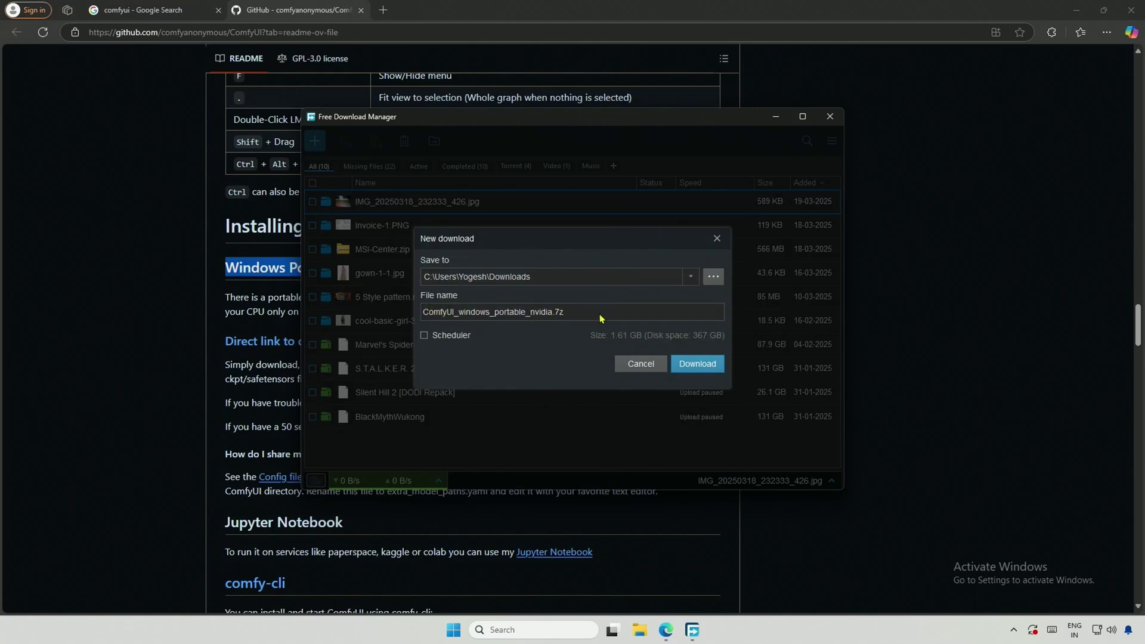
Save ComfyUI_windows_portable_nvidia.7z to Downloads and extract it with WinRAR to the Desktop.
click(688, 367)
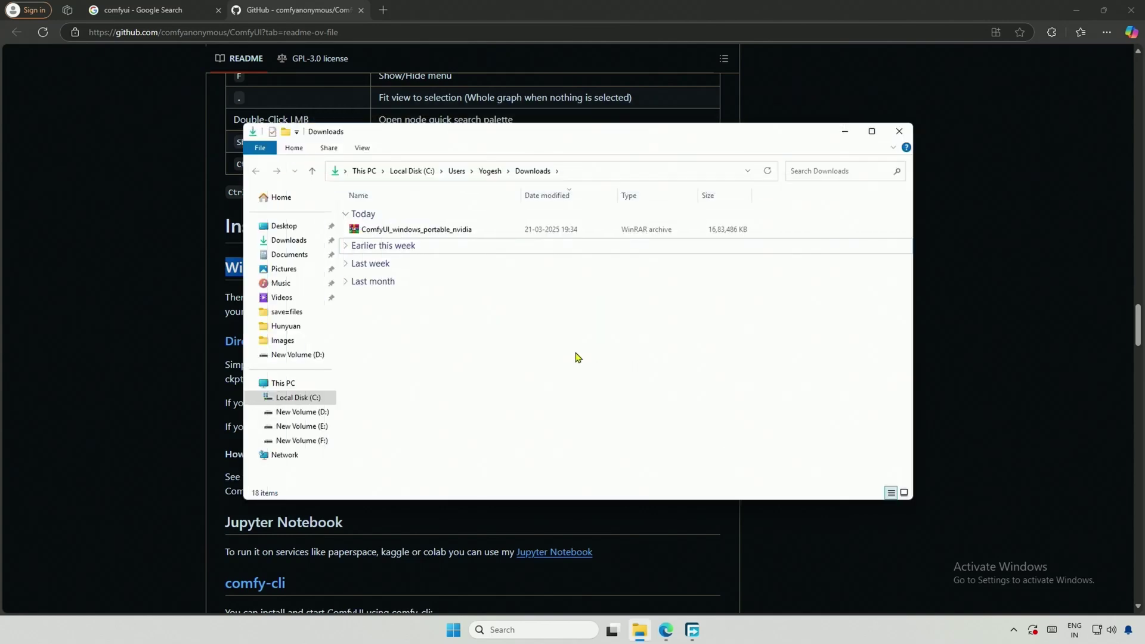
click(425, 229)
right_click(426, 229)
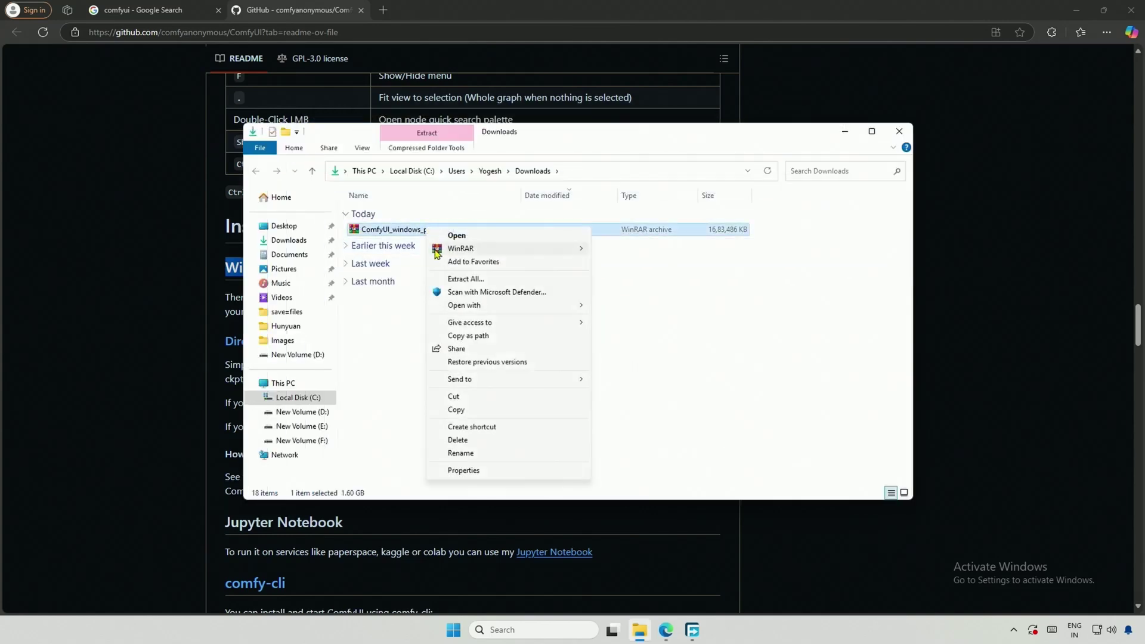
mouse_move(480, 251)
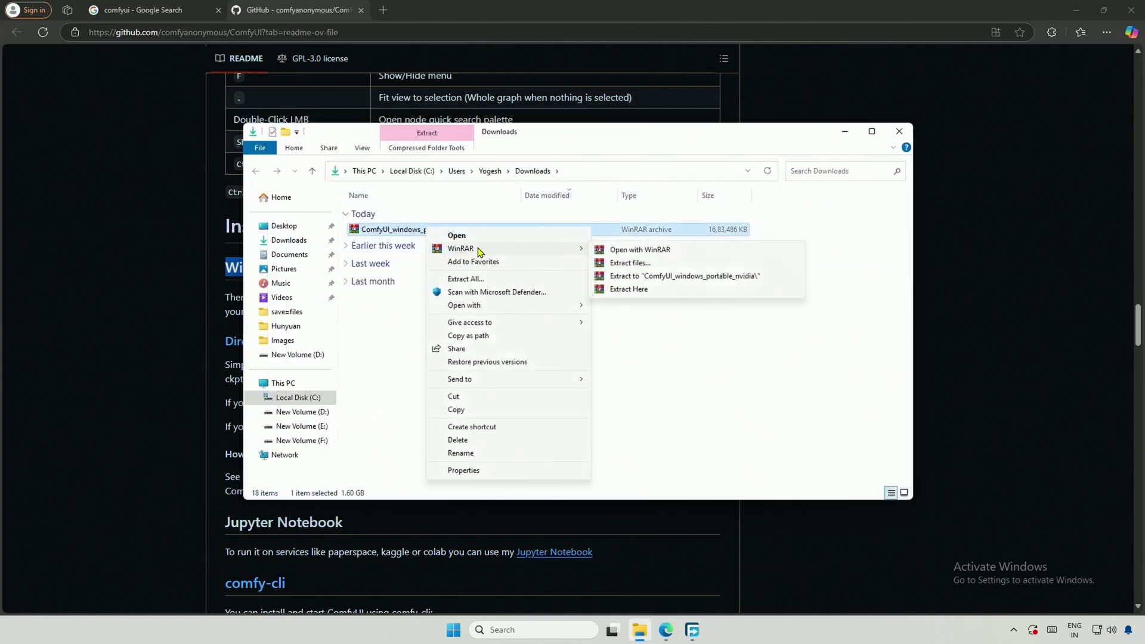
click(641, 263)
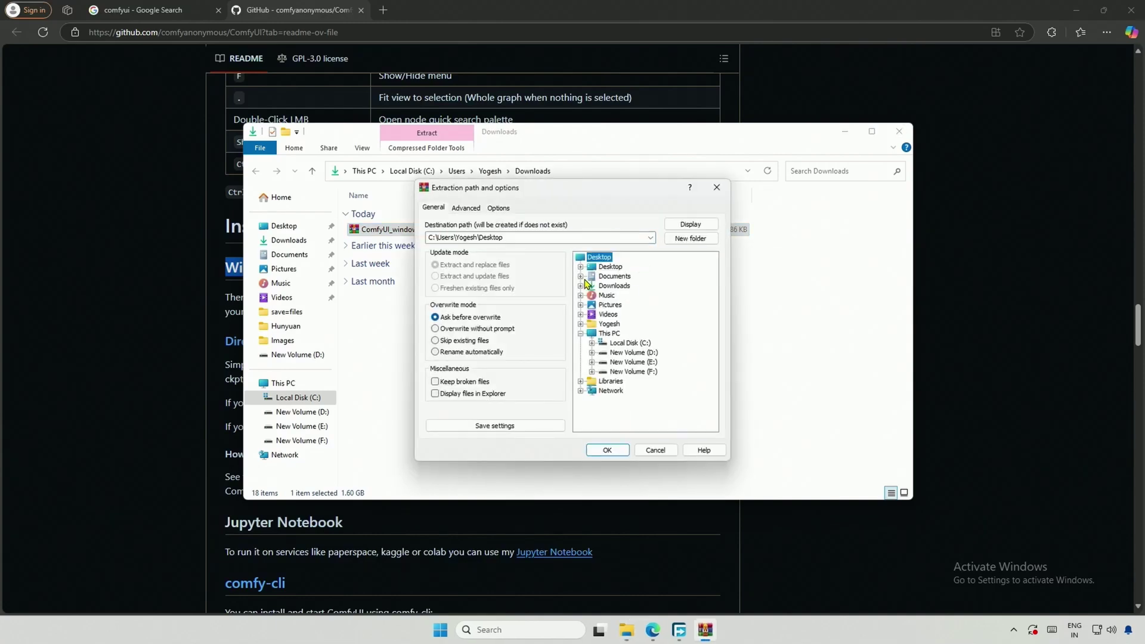
click(602, 268)
click(612, 454)
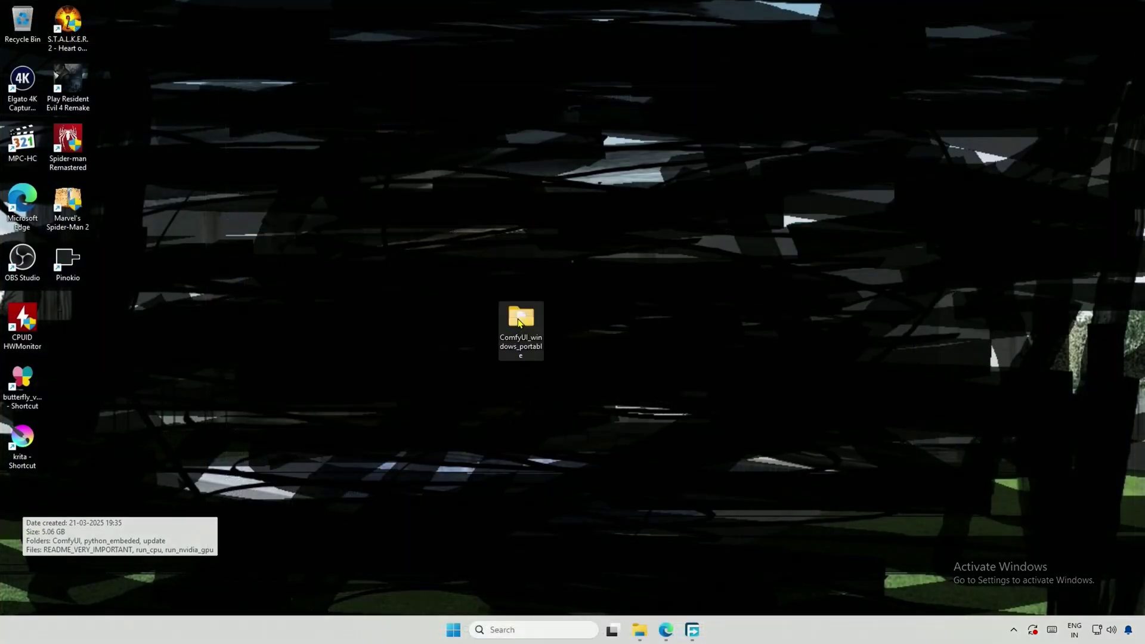
Open the ComfyUI_windows_portable folder on the Desktop and launch run_nvidia_gpu.
right_click(529, 323)
click(547, 334)
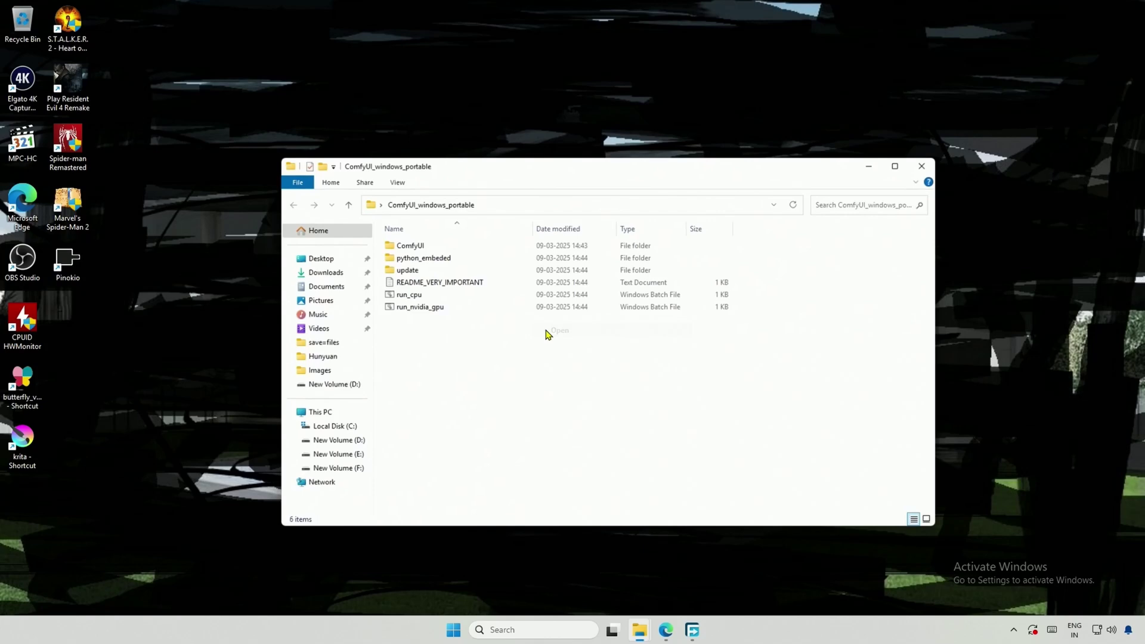
drag(437, 354, 414, 247)
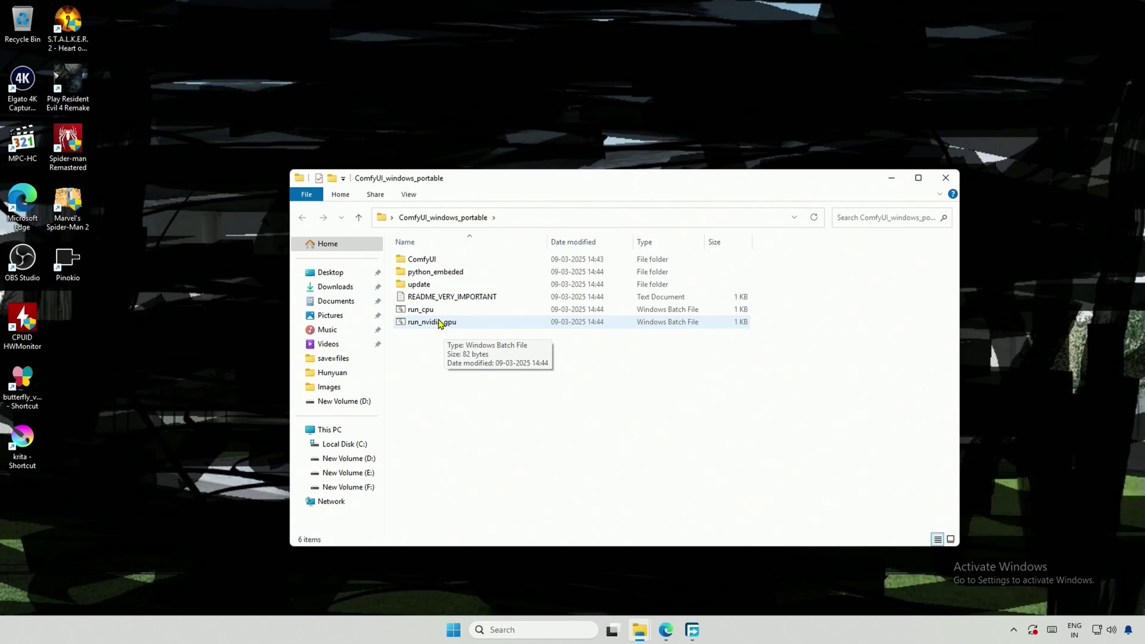
click(460, 323)
right_click(455, 325)
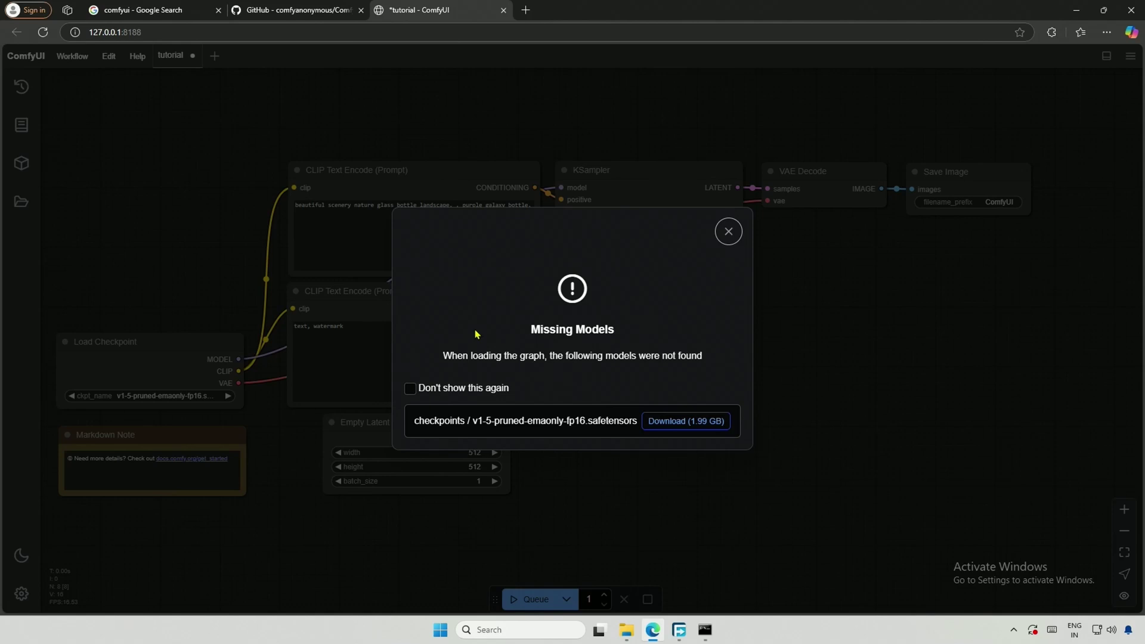
Read the Missing Models notice that v1-5-pruned-emaonly-fp16.safetensors was not found.
drag(541, 330, 687, 333)
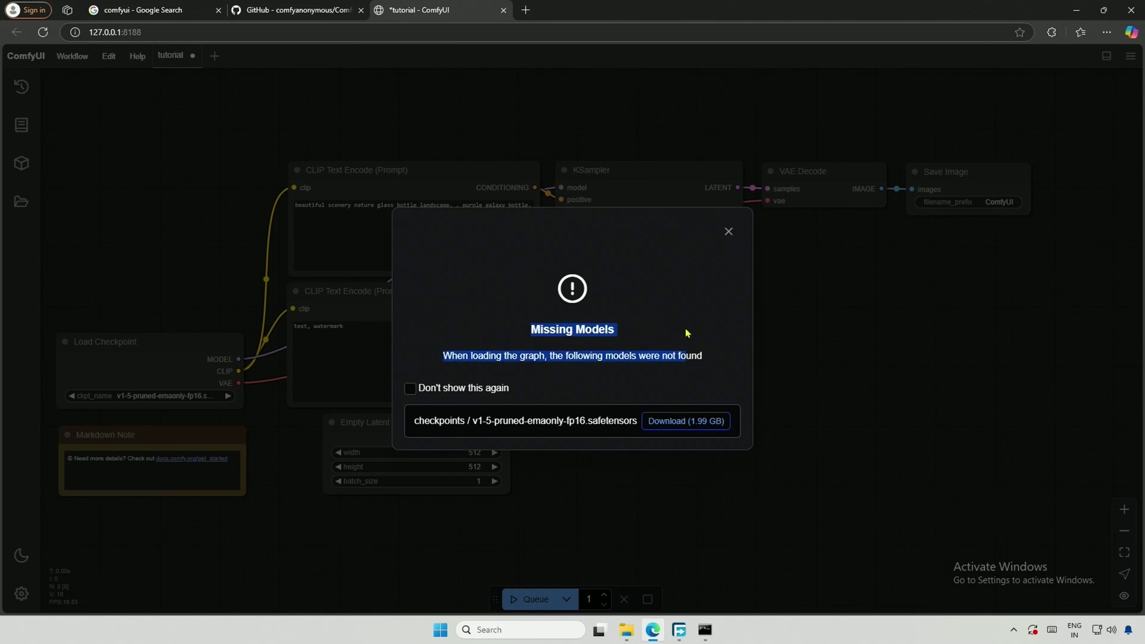
click(671, 338)
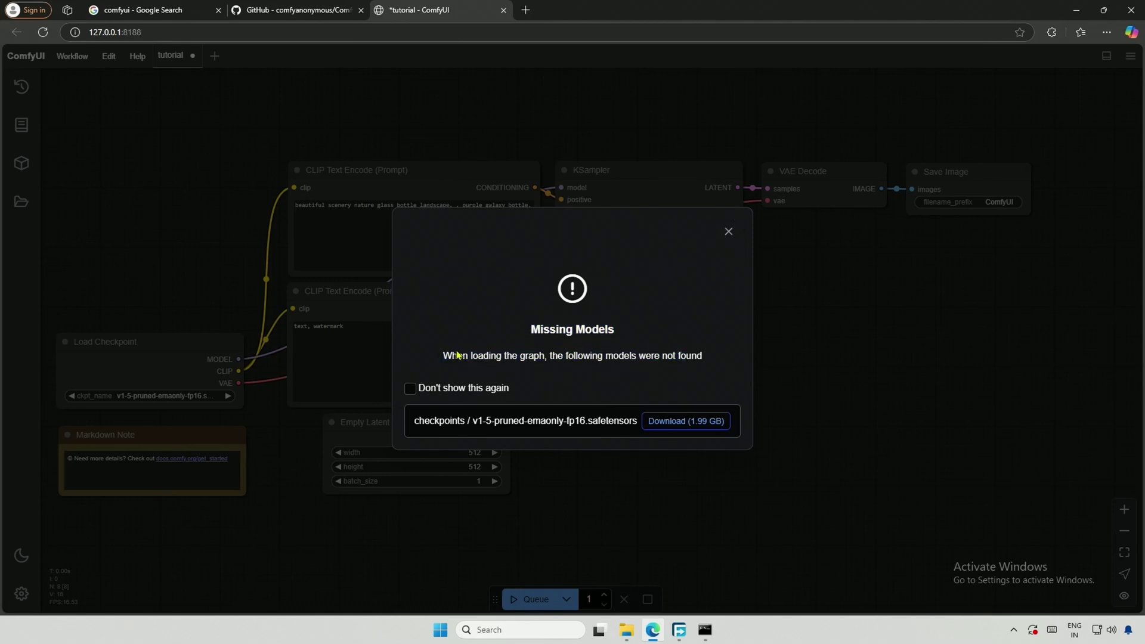
drag(457, 355, 704, 369)
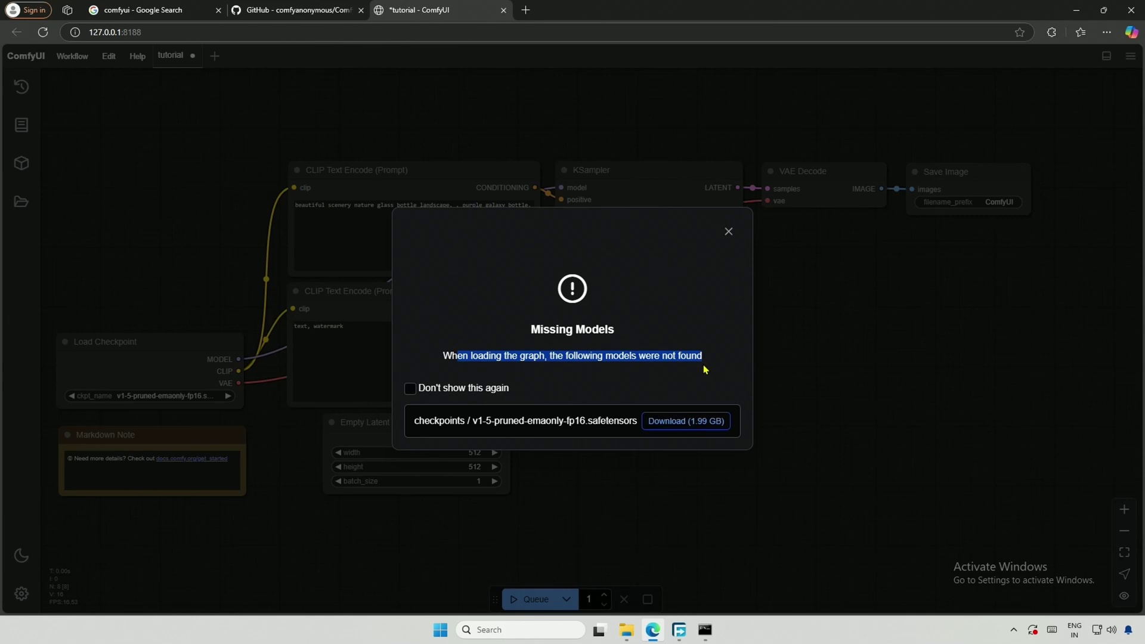
click(592, 388)
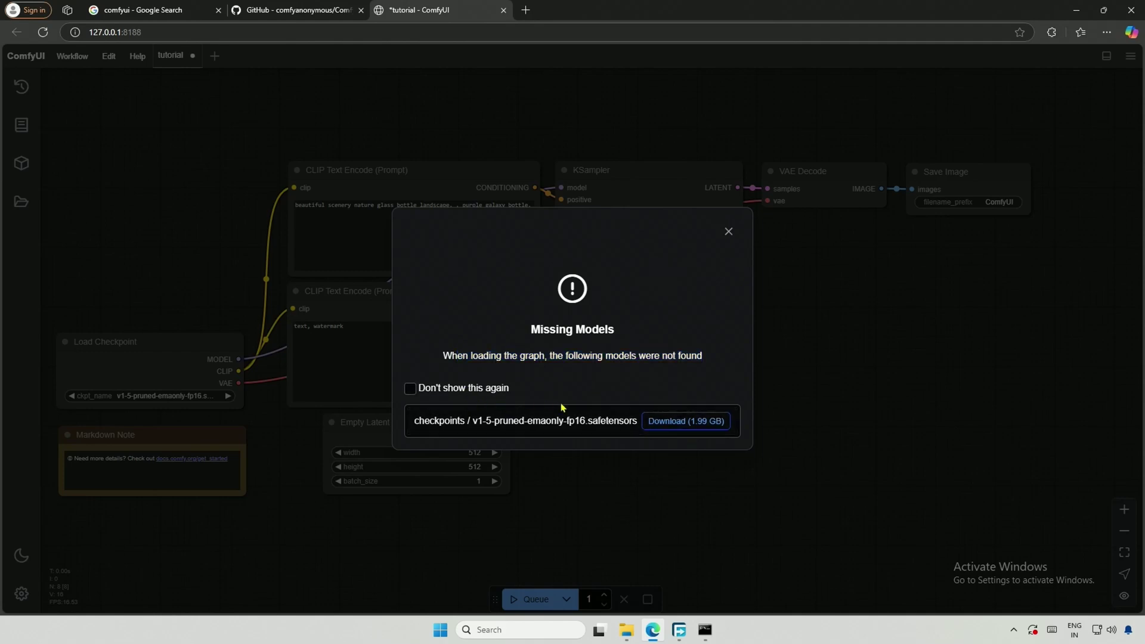
Download the 1.99 GB checkpoint into ComfyUI_windows_portable\ComfyUI\models\checkpoints.
click(686, 421)
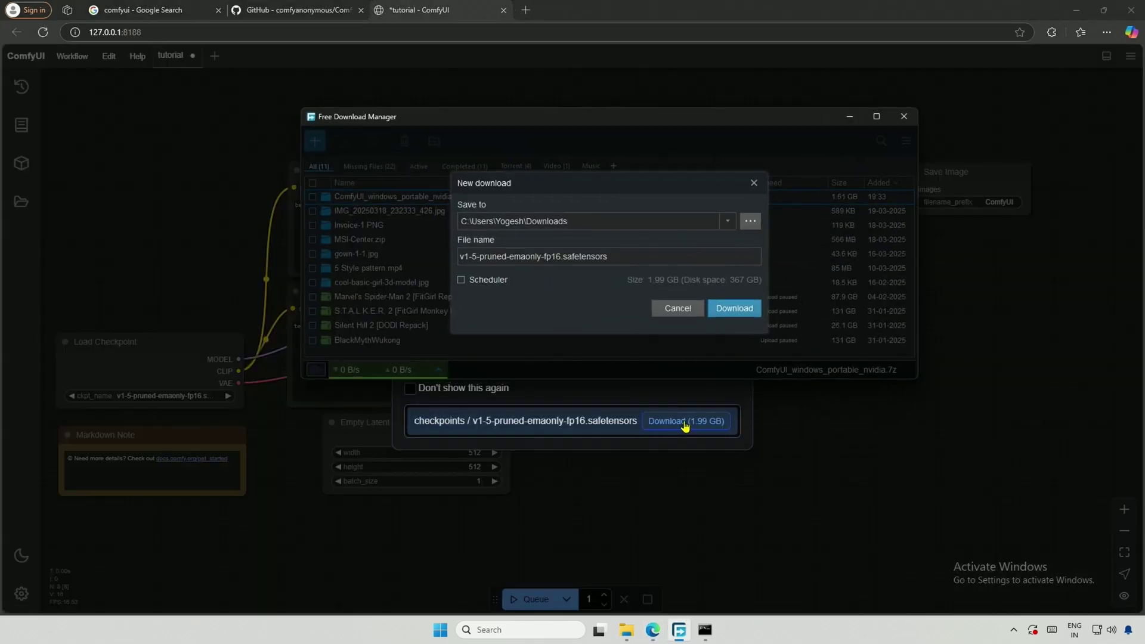
click(750, 222)
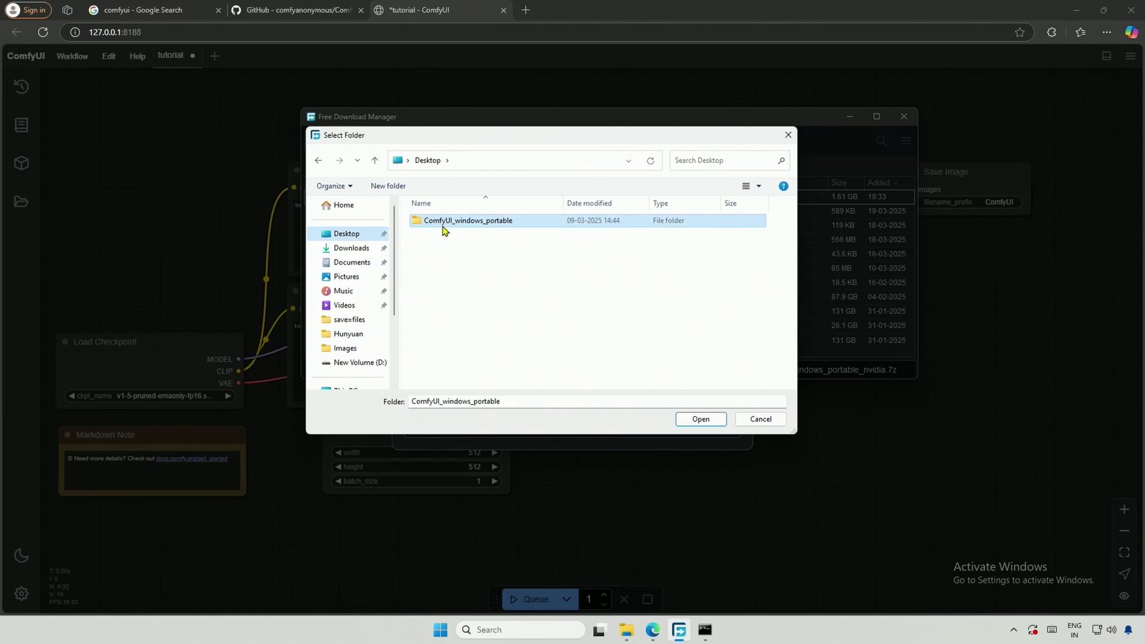
double_click(444, 224)
double_click(457, 225)
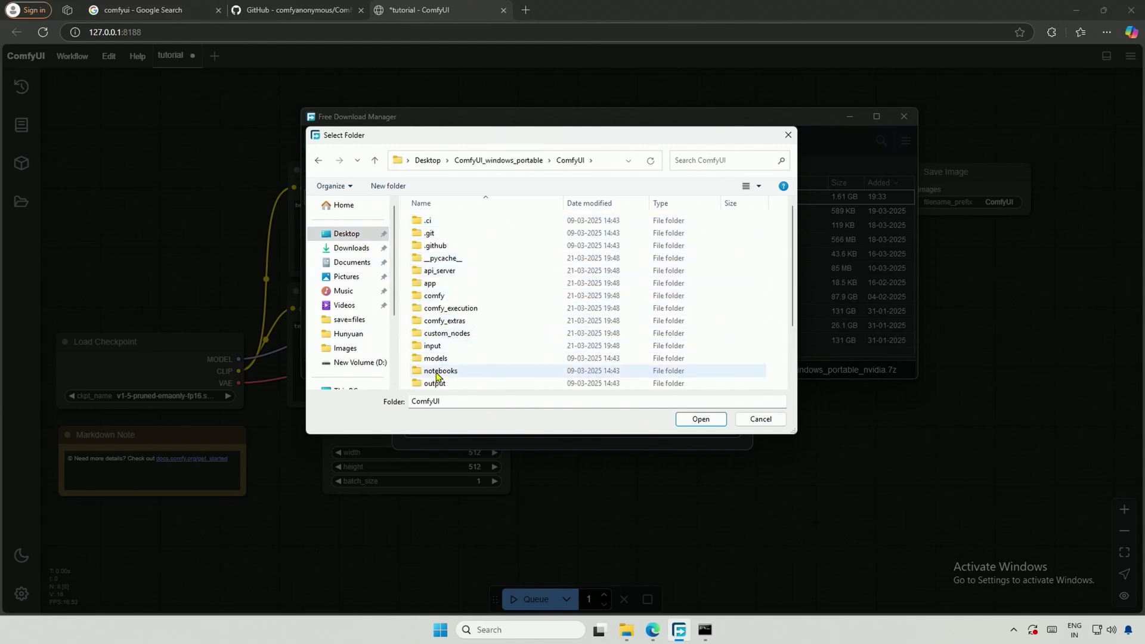
double_click(449, 359)
double_click(469, 222)
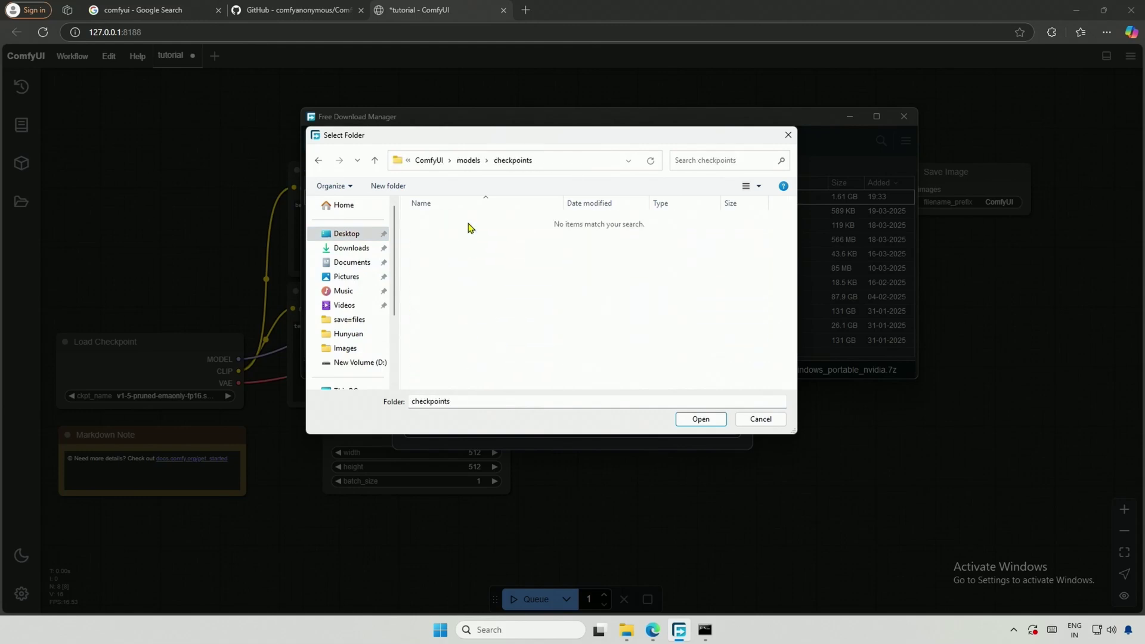
Start the checkpoint download, dock a compact Task Manager GPU monitor by Save Image, and queue another image.
click(694, 420)
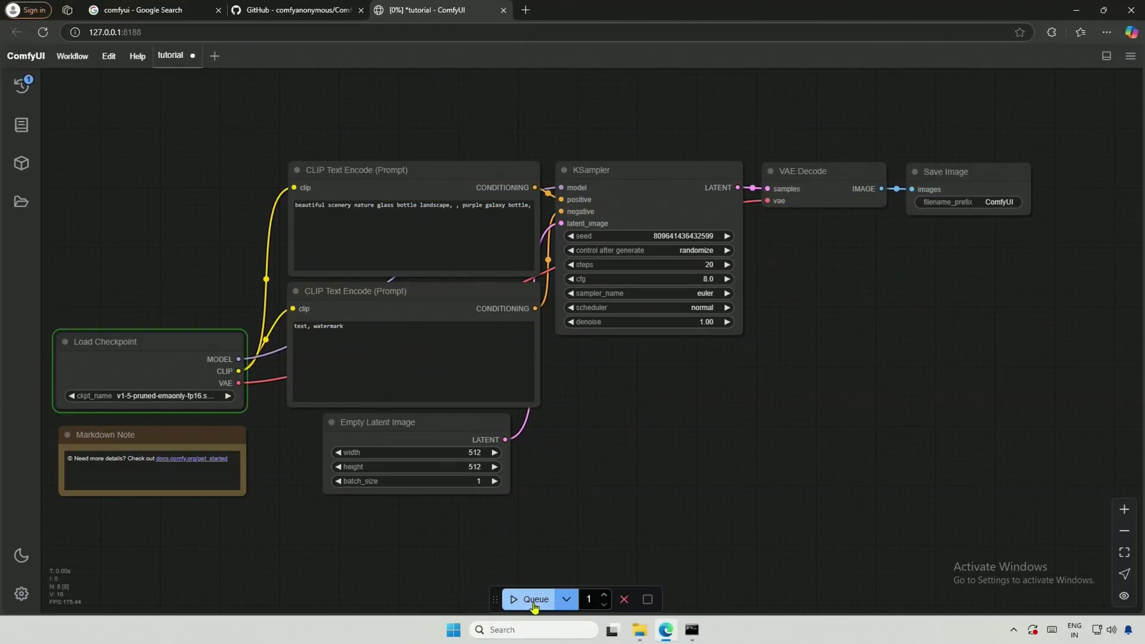
click(294, 194)
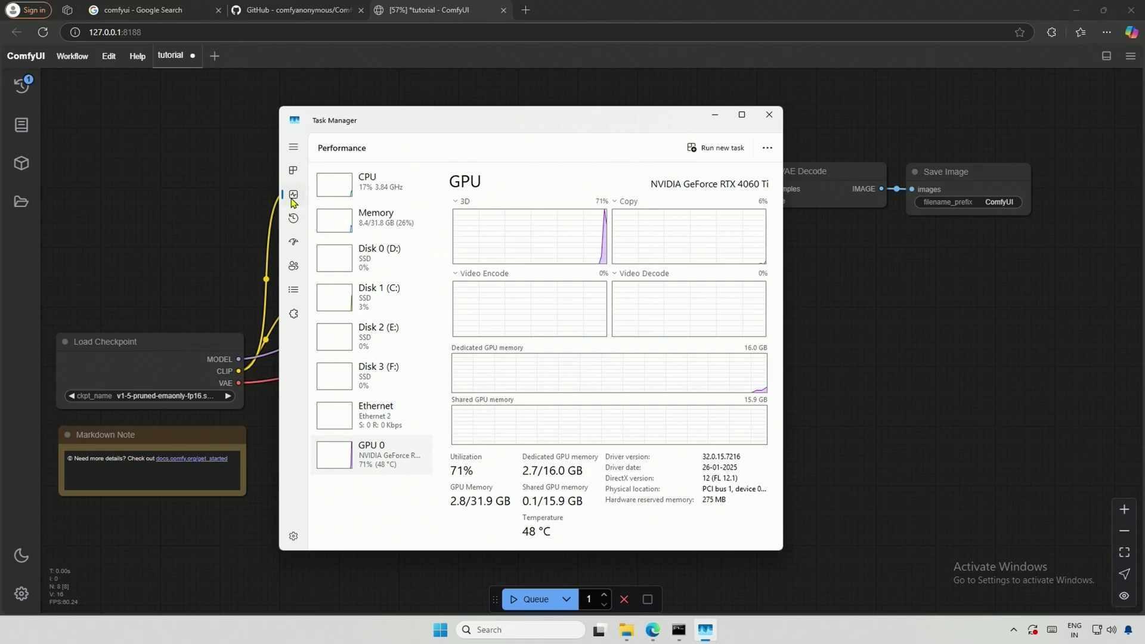
double_click(344, 450)
drag(363, 416, 833, 577)
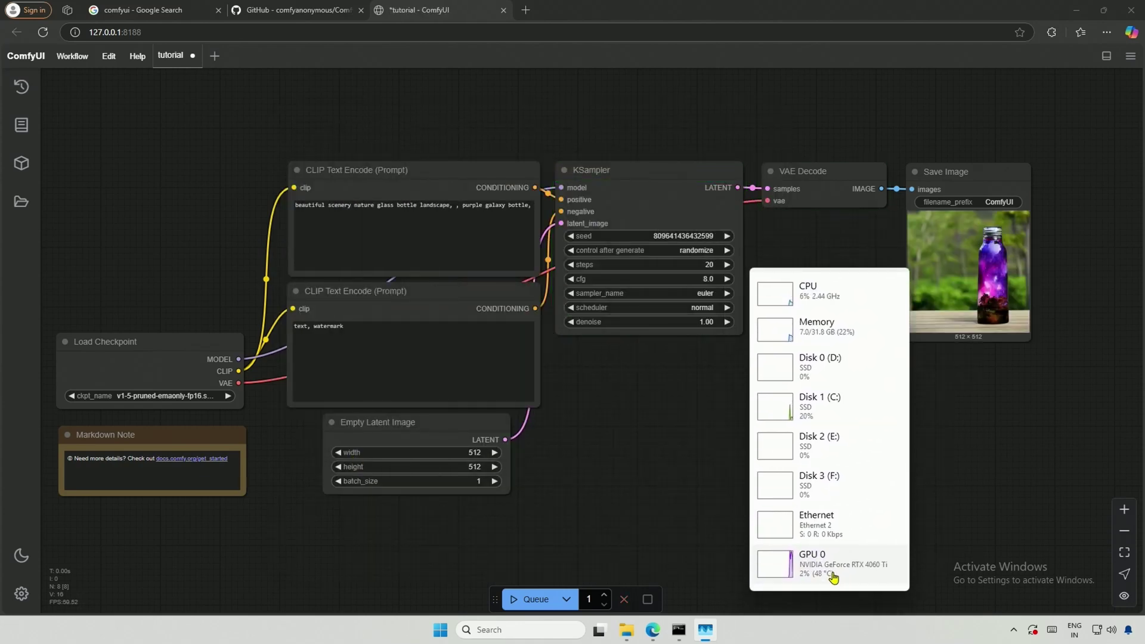
click(533, 599)
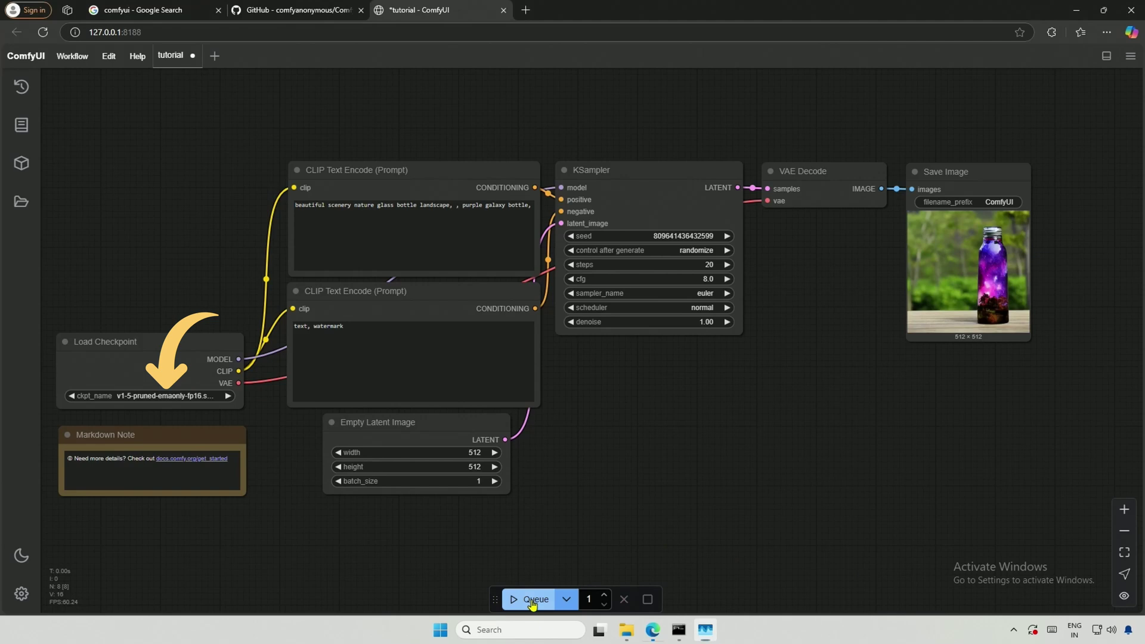
click(709, 632)
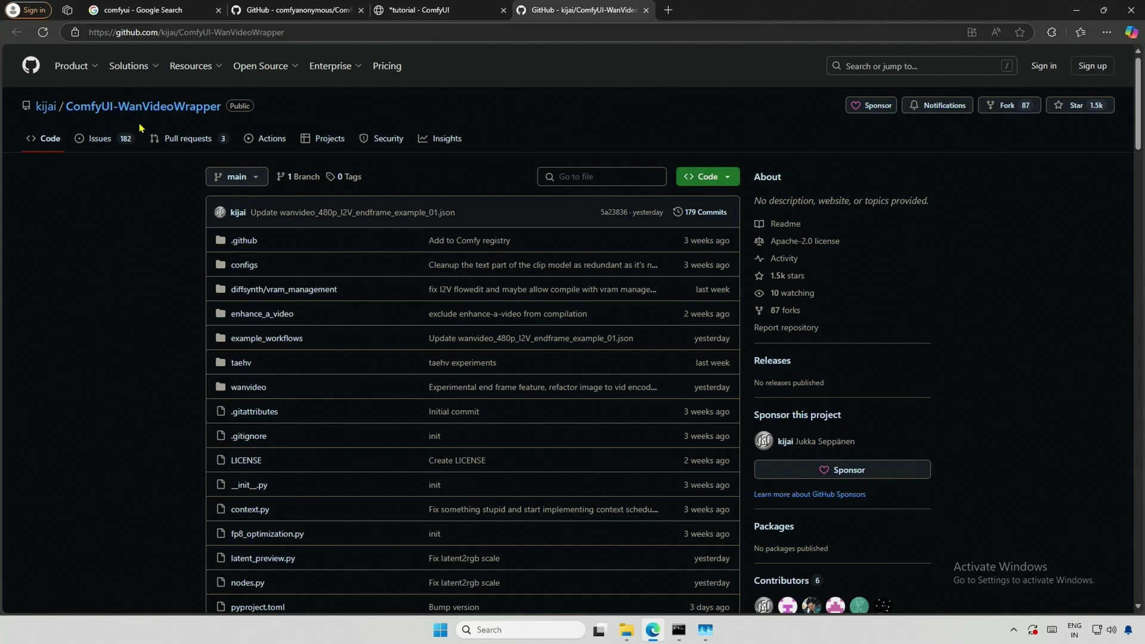
Scroll the ComfyUI-WanVideoWrapper README to Installation and pick out the custom_nodes clone target.
scroll(160, 296, down, 8)
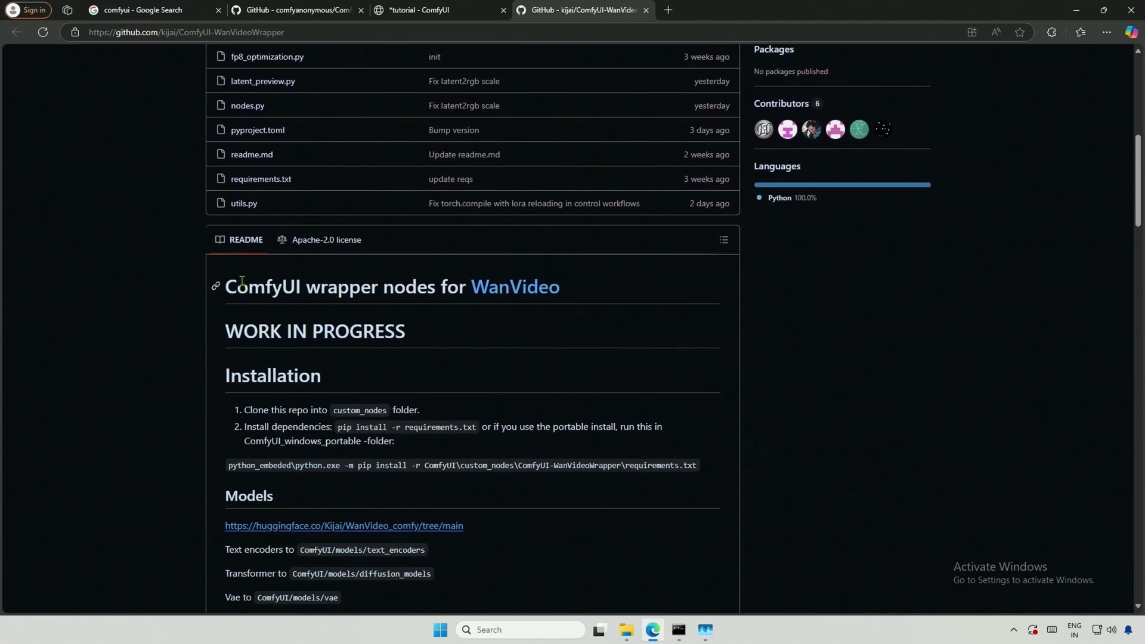
drag(243, 282, 442, 284)
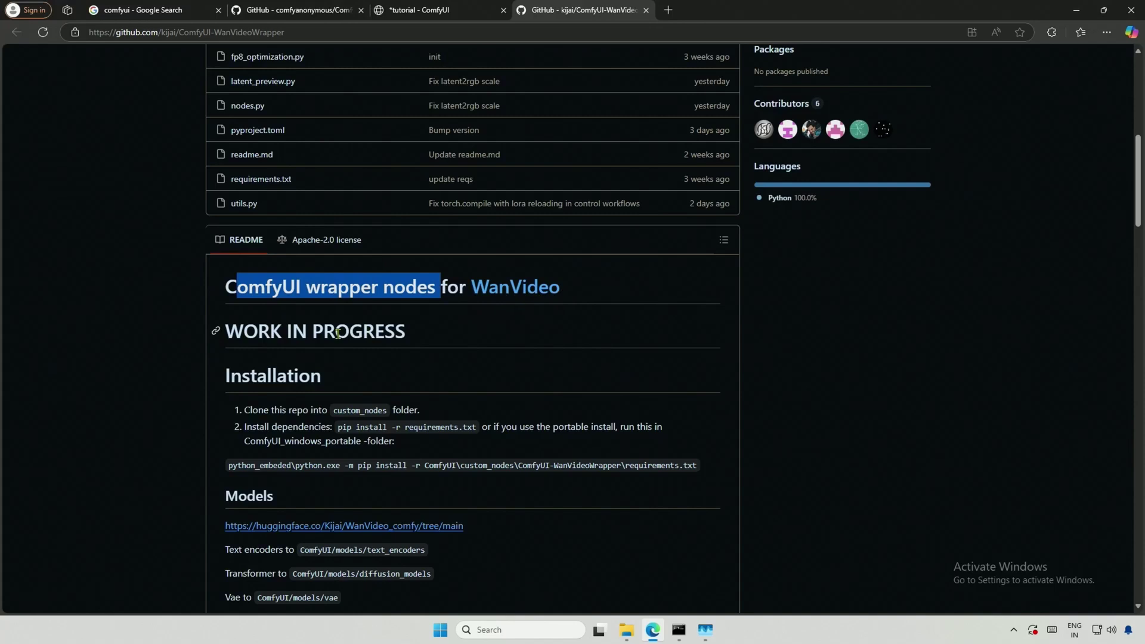
click(216, 332)
scroll(242, 400, down, 1)
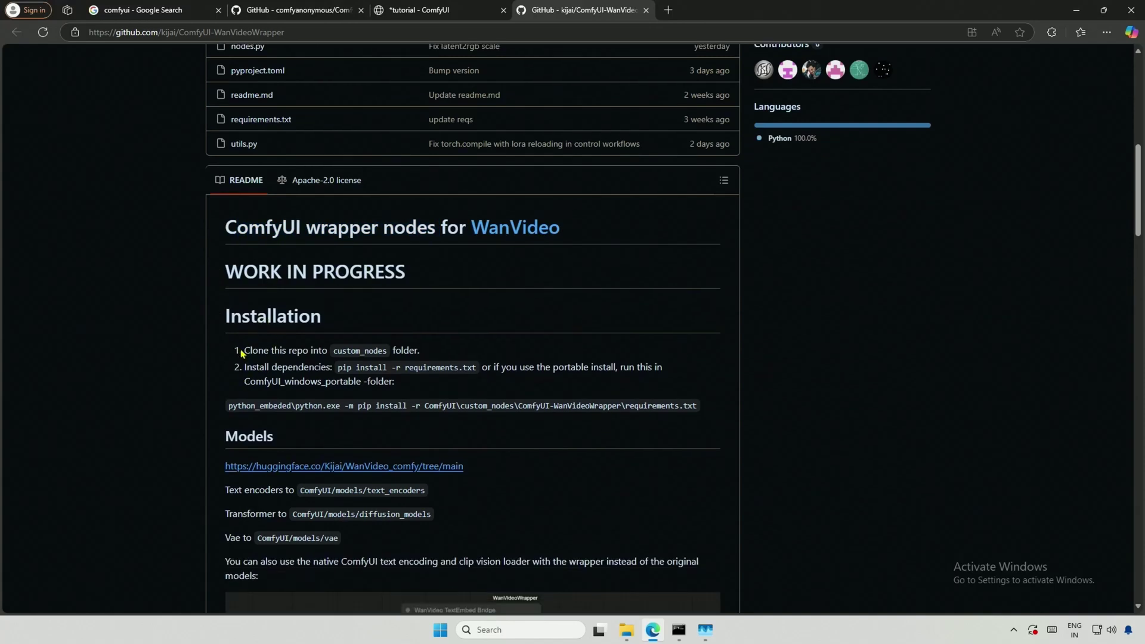
drag(260, 353, 365, 366)
double_click(376, 350)
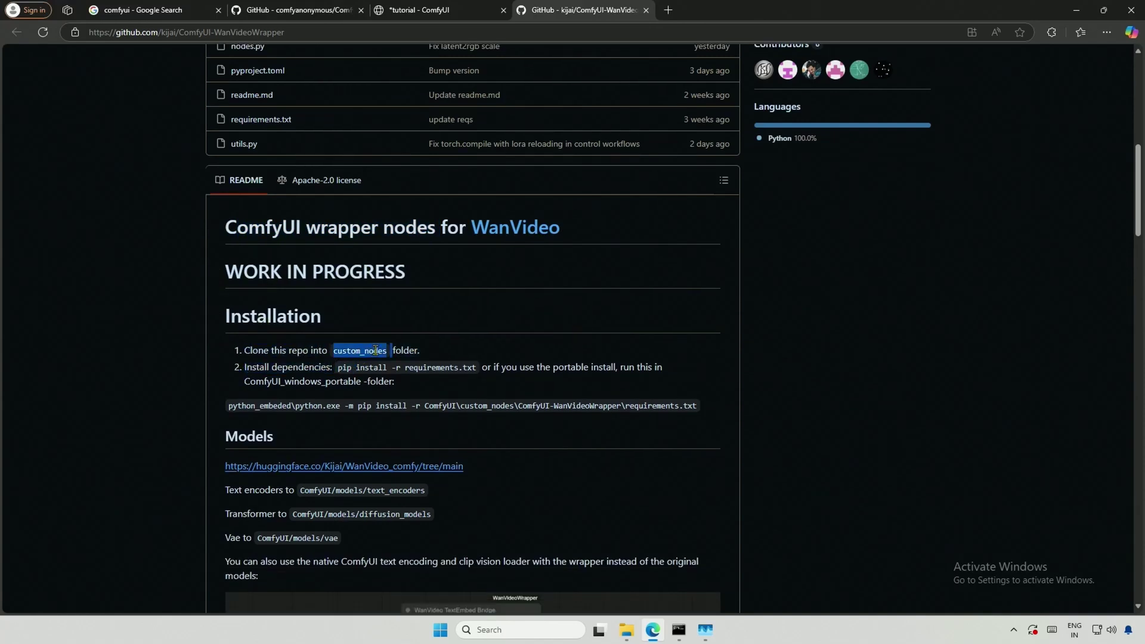
click(367, 350)
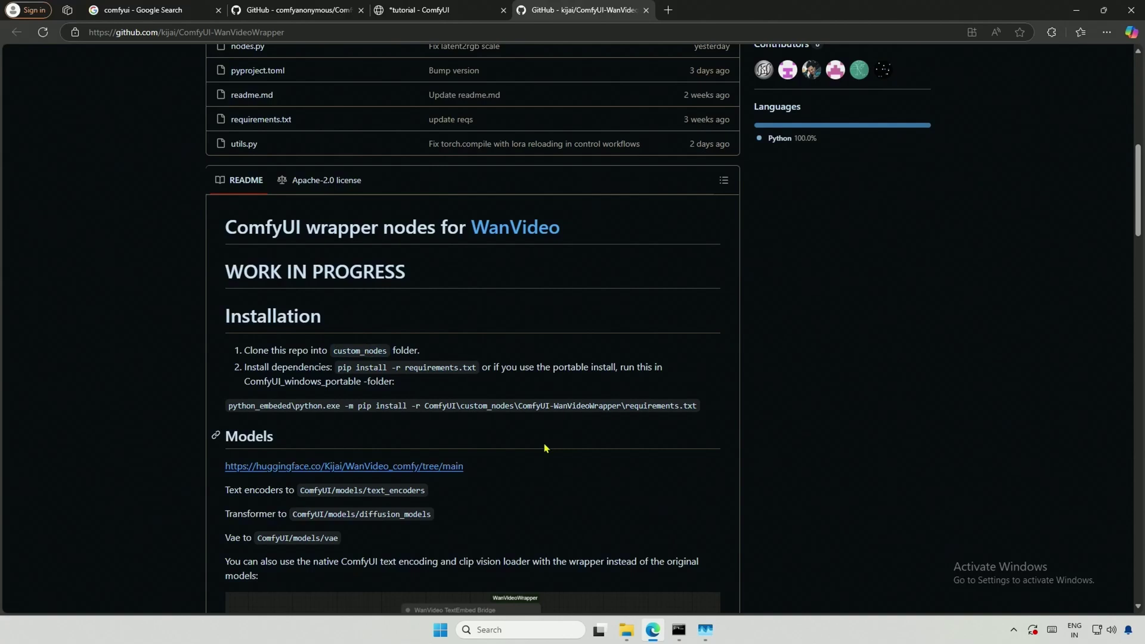
Open ComfyUI\custom_nodes in File Explorer, then search 'git for windows' and open git-scm's download page.
key(alt+Tab)
double_click(435, 258)
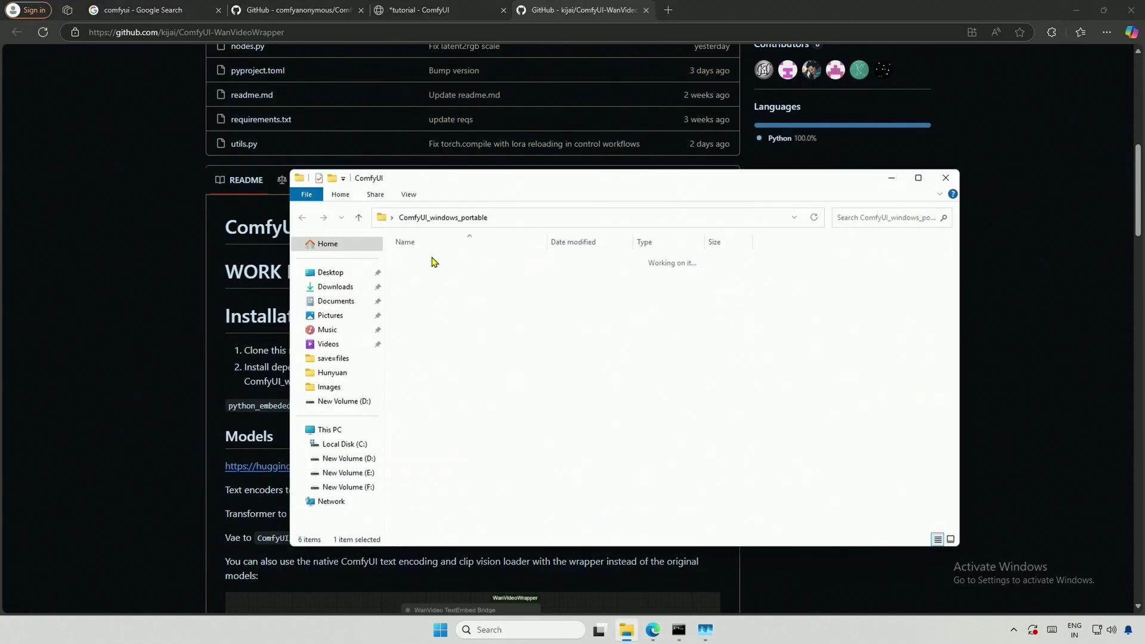
drag(441, 179, 703, 206)
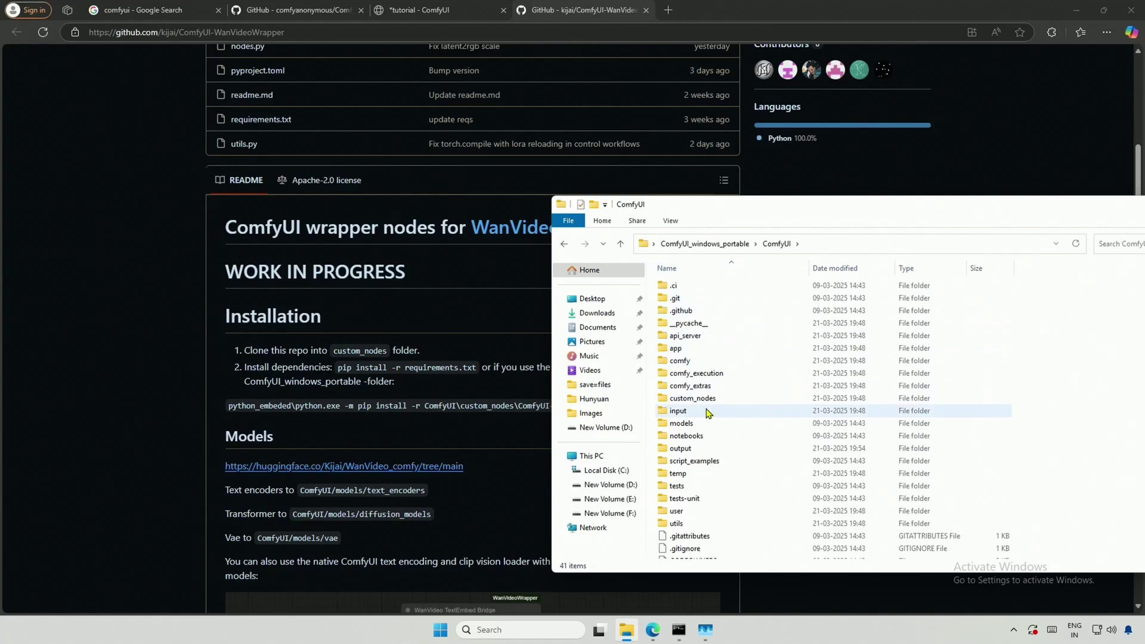
double_click(693, 399)
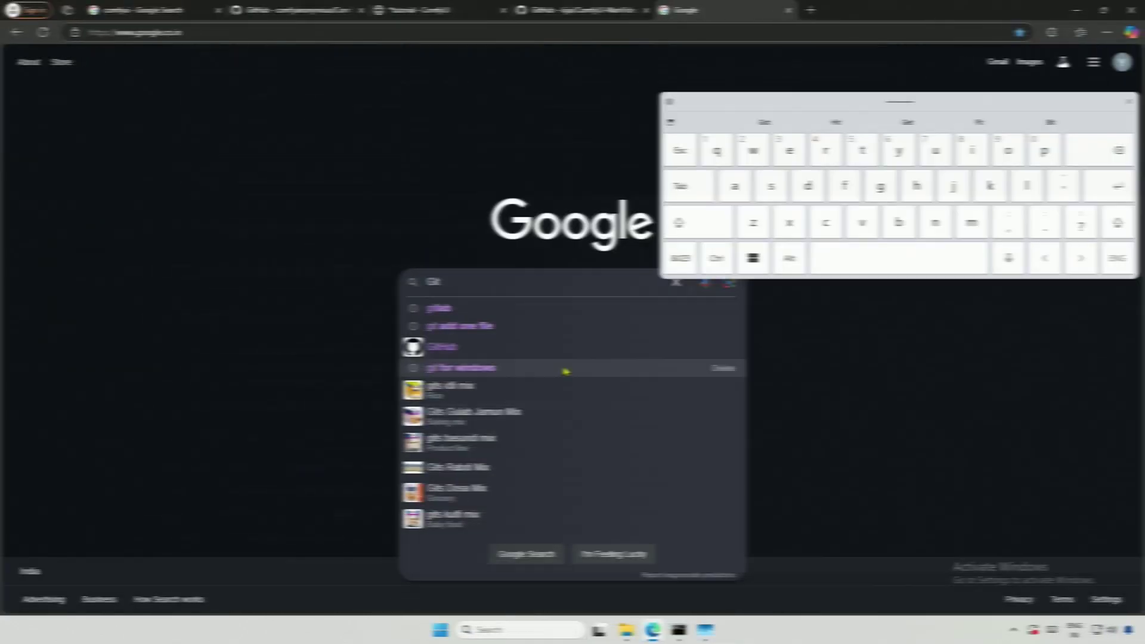
click(504, 368)
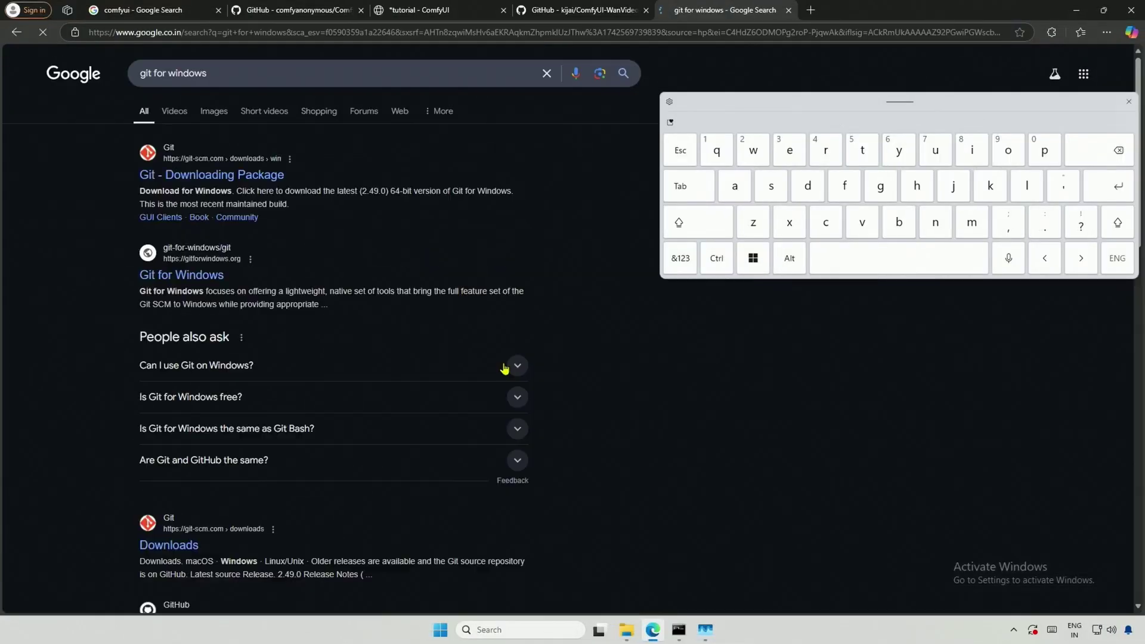
click(246, 176)
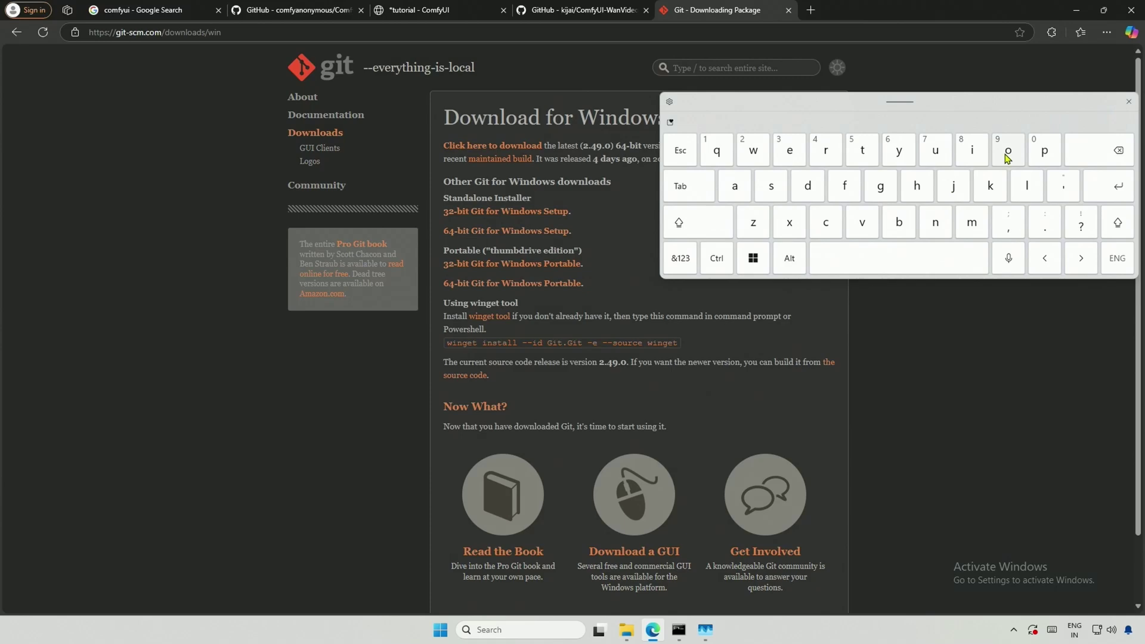
Download Git-2.49.0-64-bit from git-scm and launch the installer from Downloads.
click(1129, 101)
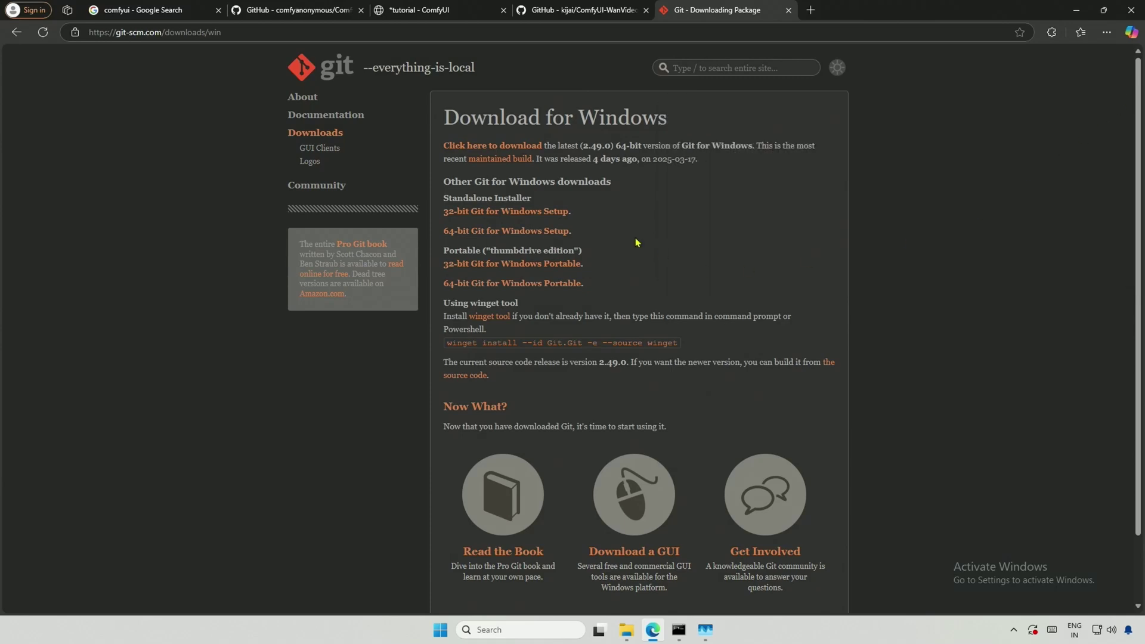
click(483, 148)
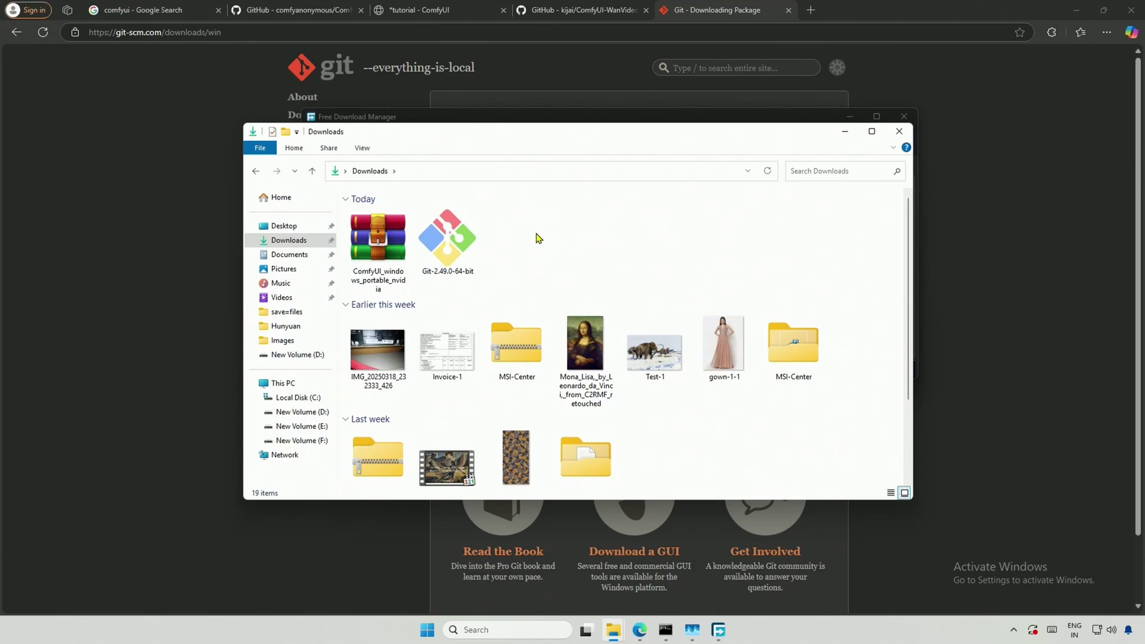
right_click(448, 244)
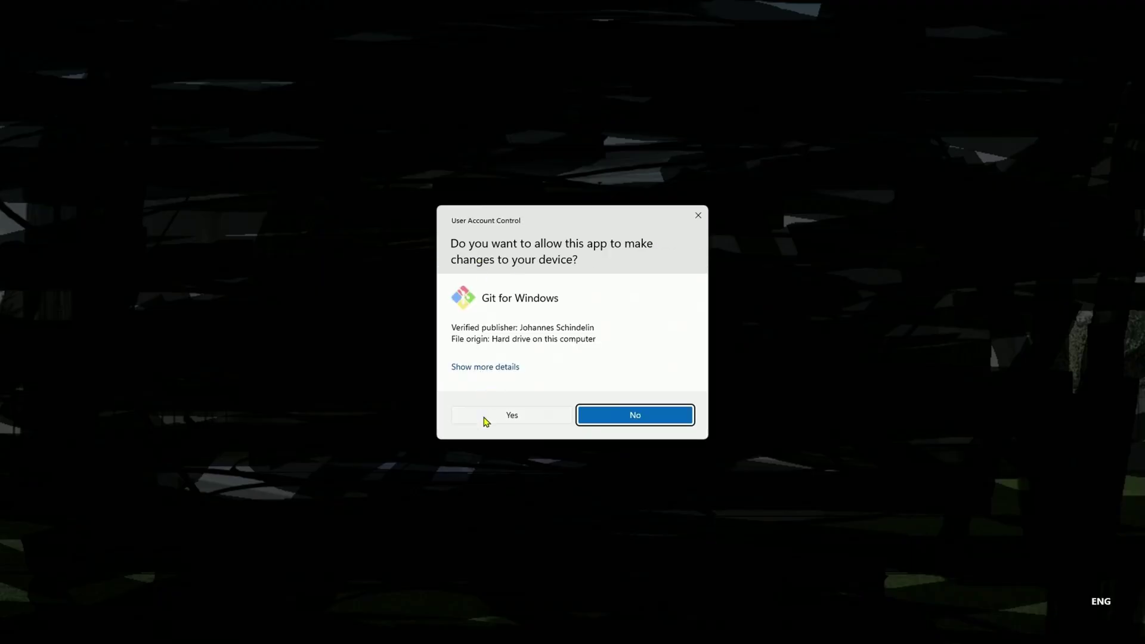
click(484, 421)
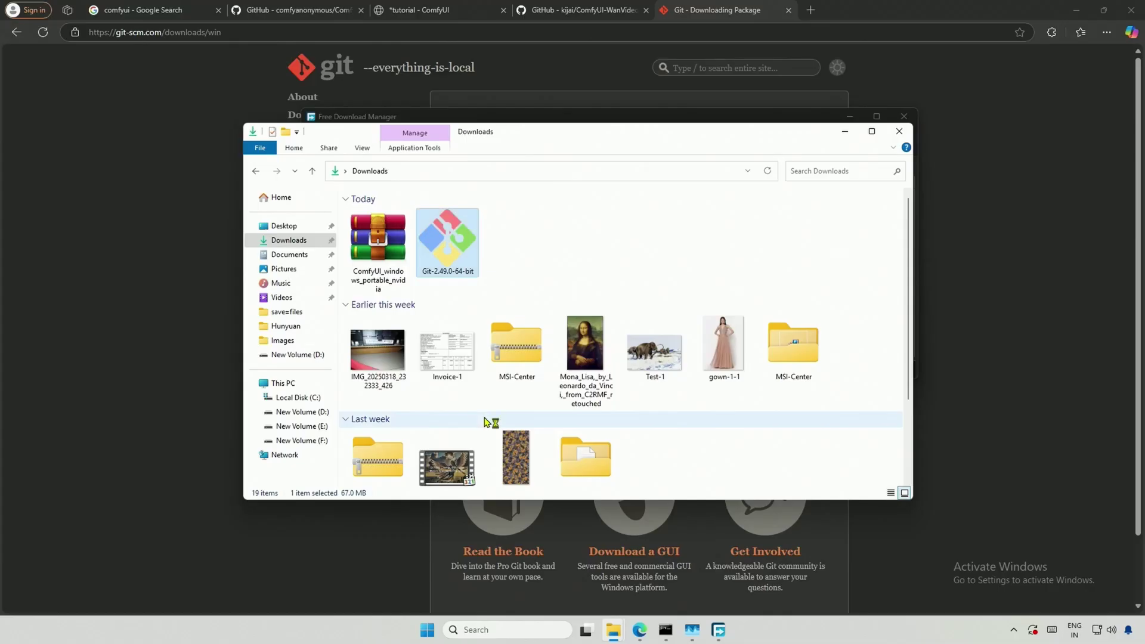
Install Git 2.49.0, keeping every default option in the Setup wizard.
click(634, 410)
click(633, 410)
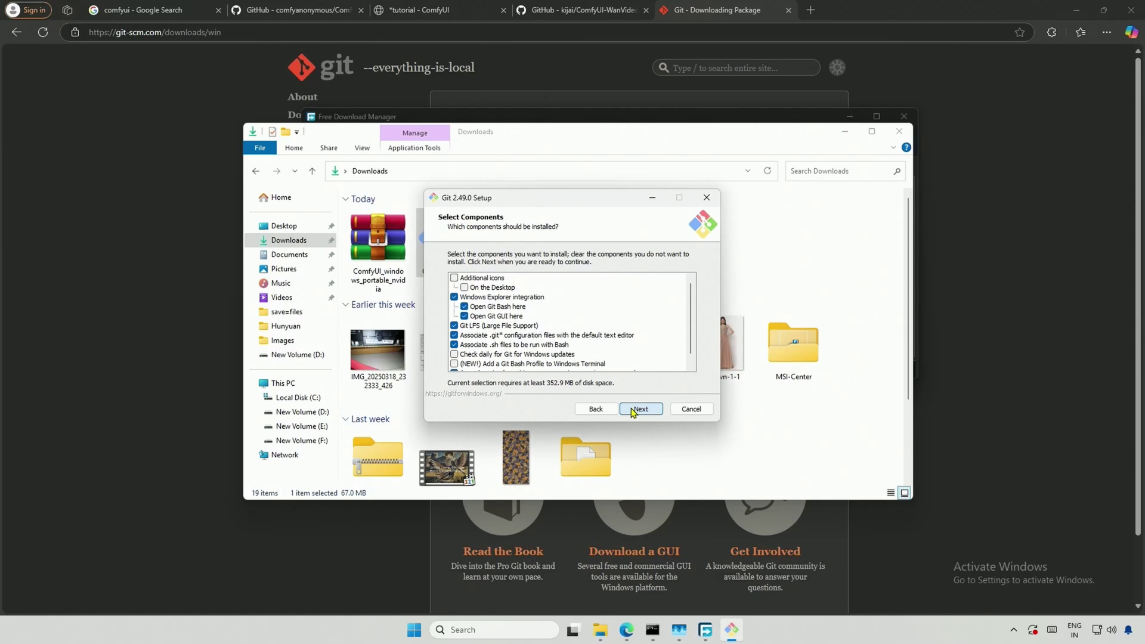
click(633, 411)
click(633, 410)
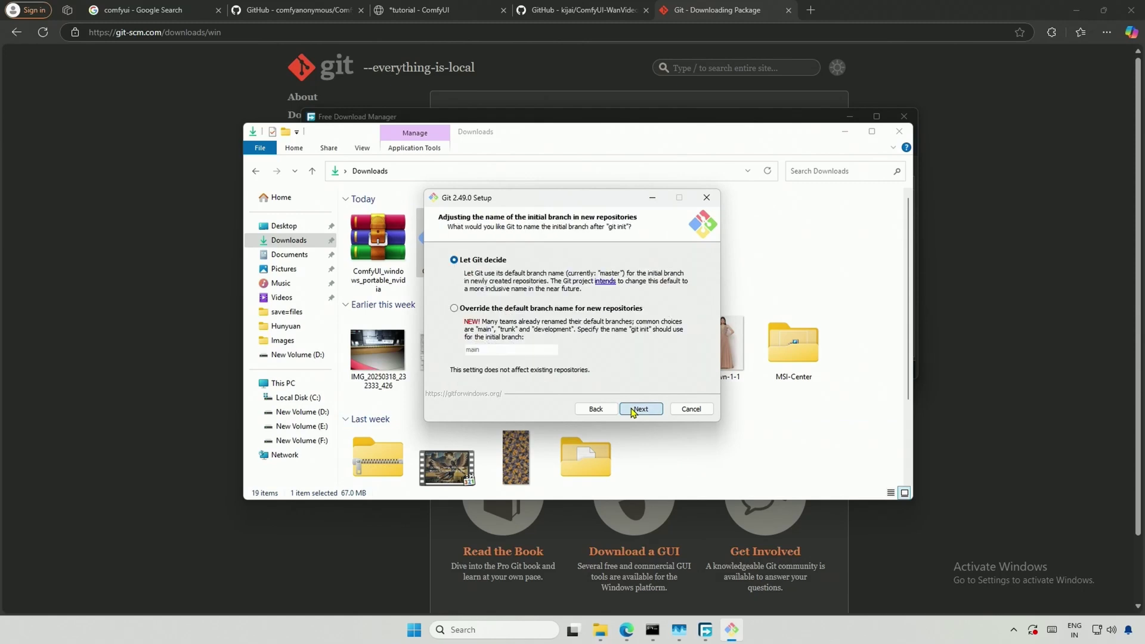
click(633, 410)
click(632, 410)
click(633, 411)
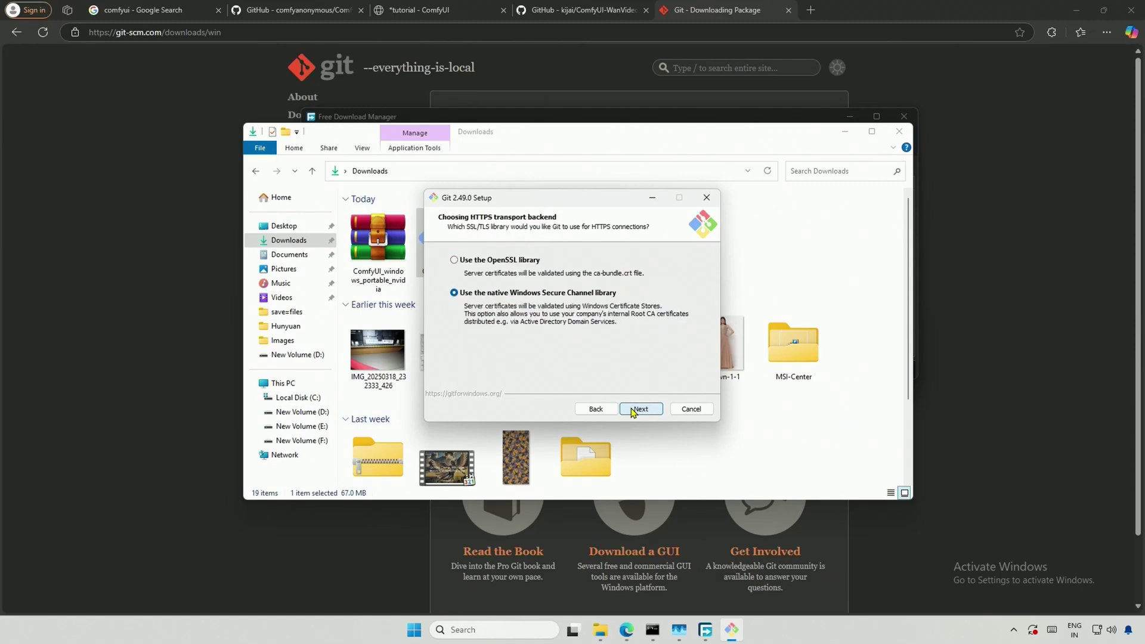
click(633, 411)
click(633, 410)
click(633, 411)
click(633, 411)
click(633, 410)
click(633, 410)
click(633, 410)
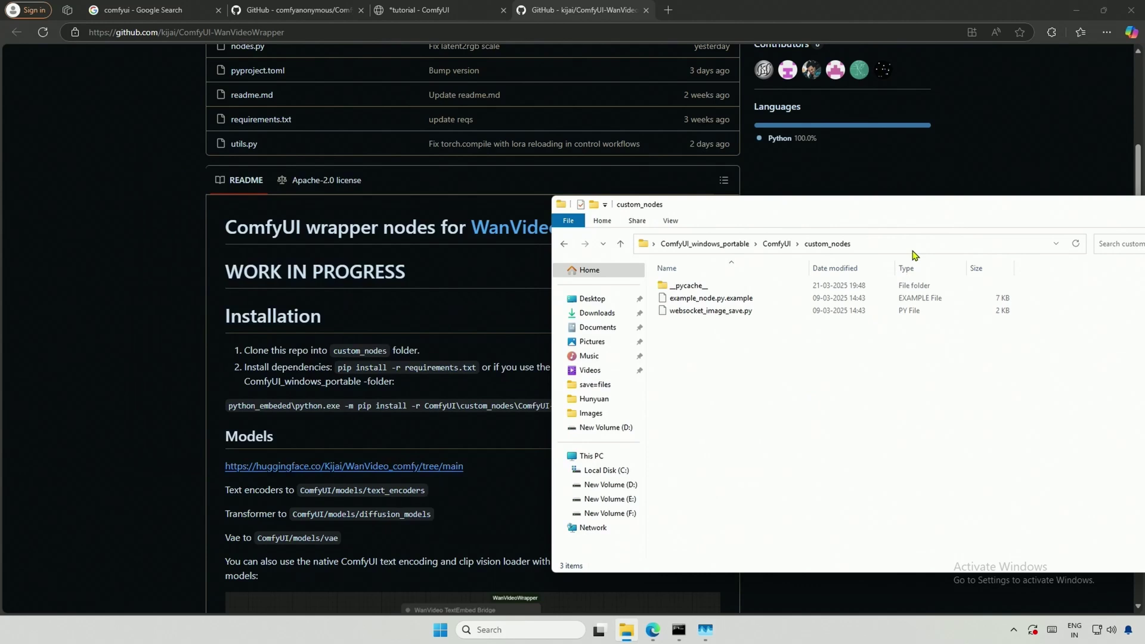
Open a Command Prompt in custom_nodes by entering cmd in Explorer's address bar.
click(915, 249)
click(1052, 629)
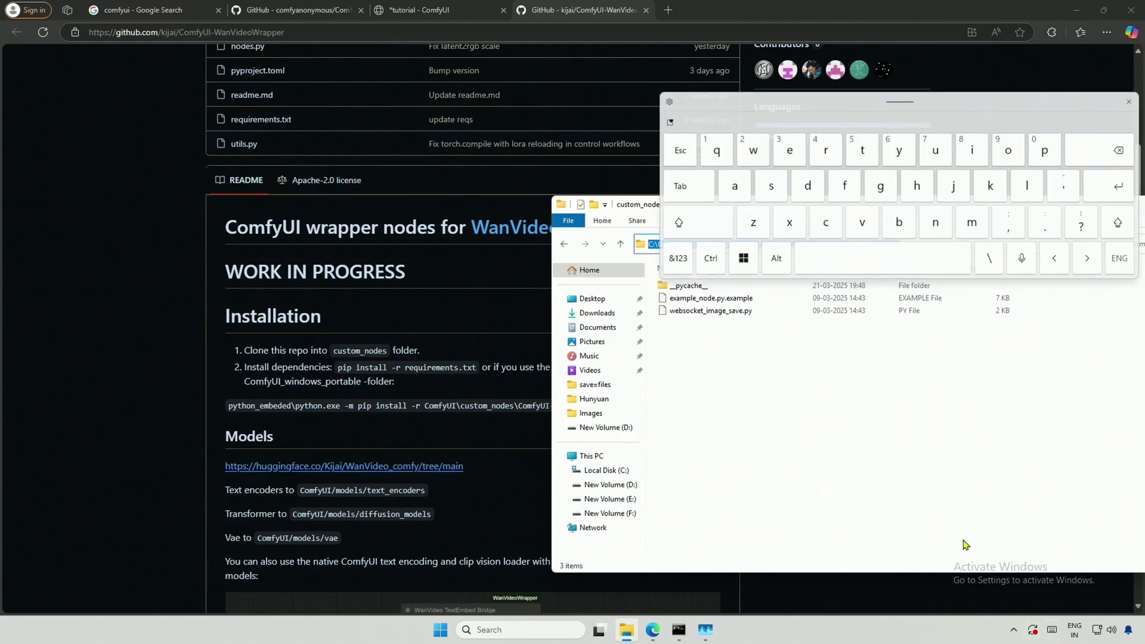
click(826, 222)
click(971, 225)
click(811, 190)
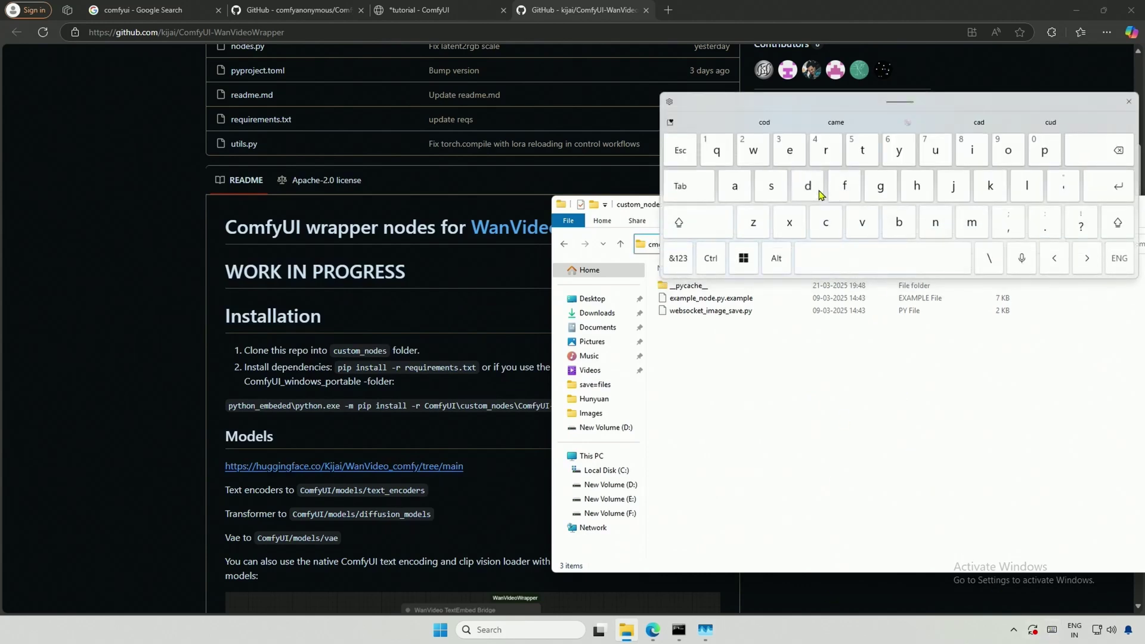
click(1112, 190)
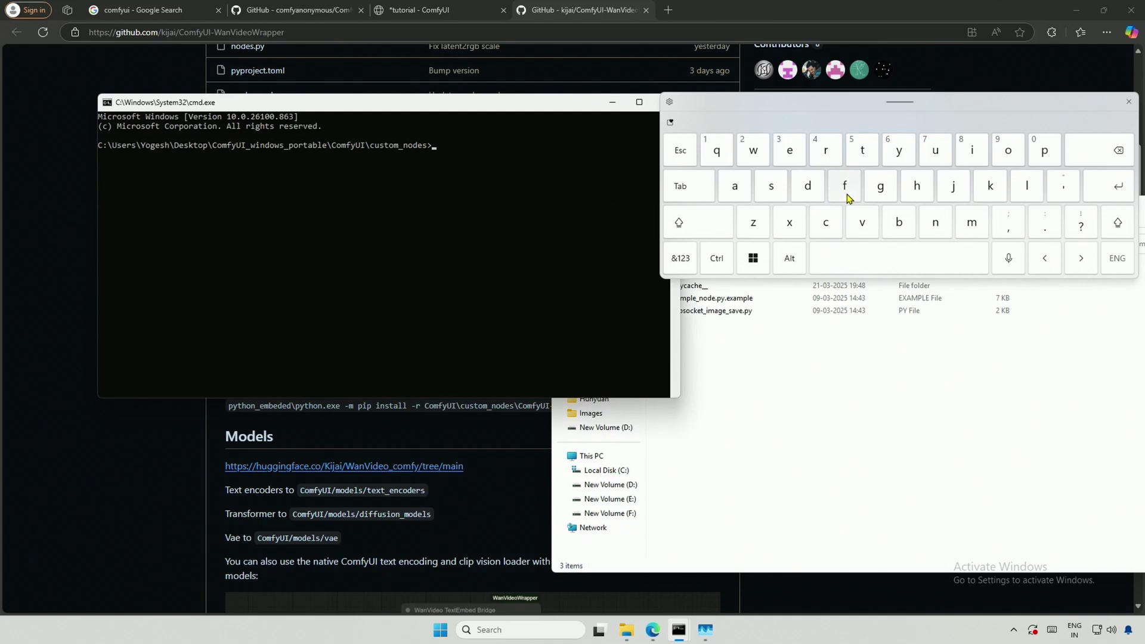
Run git -v with the on-screen keyboard, confirming git version 2.49.0.windows.1.
click(973, 150)
click(862, 150)
click(680, 258)
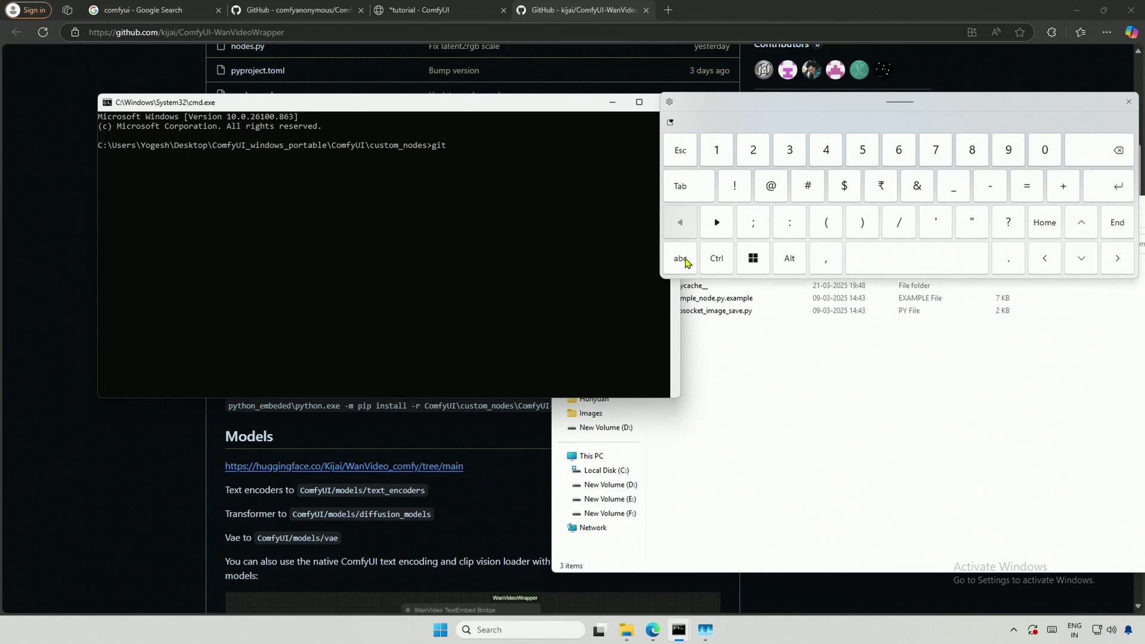
click(990, 186)
click(680, 222)
click(863, 222)
click(1112, 186)
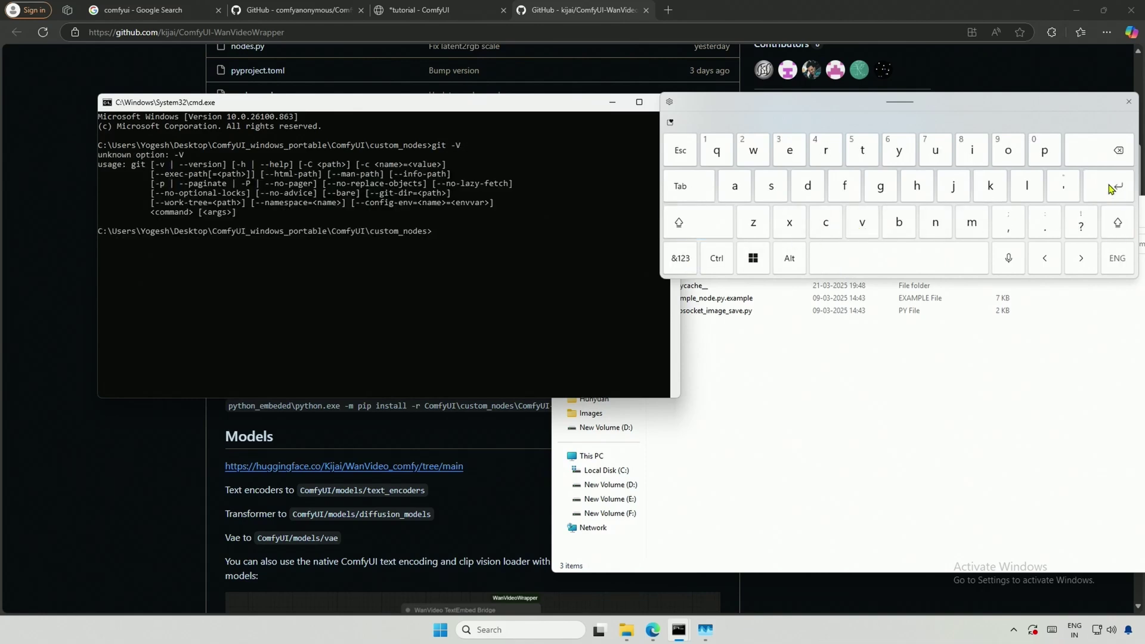
click(680, 258)
click(1081, 222)
click(1111, 150)
click(686, 258)
click(1119, 189)
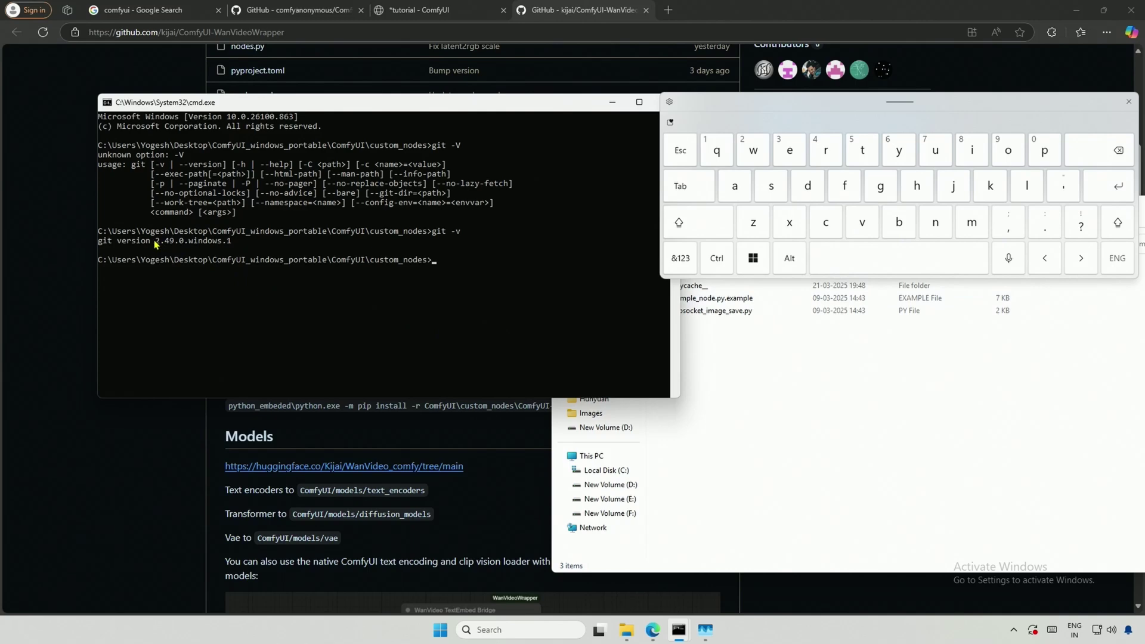
drag(155, 244, 232, 245)
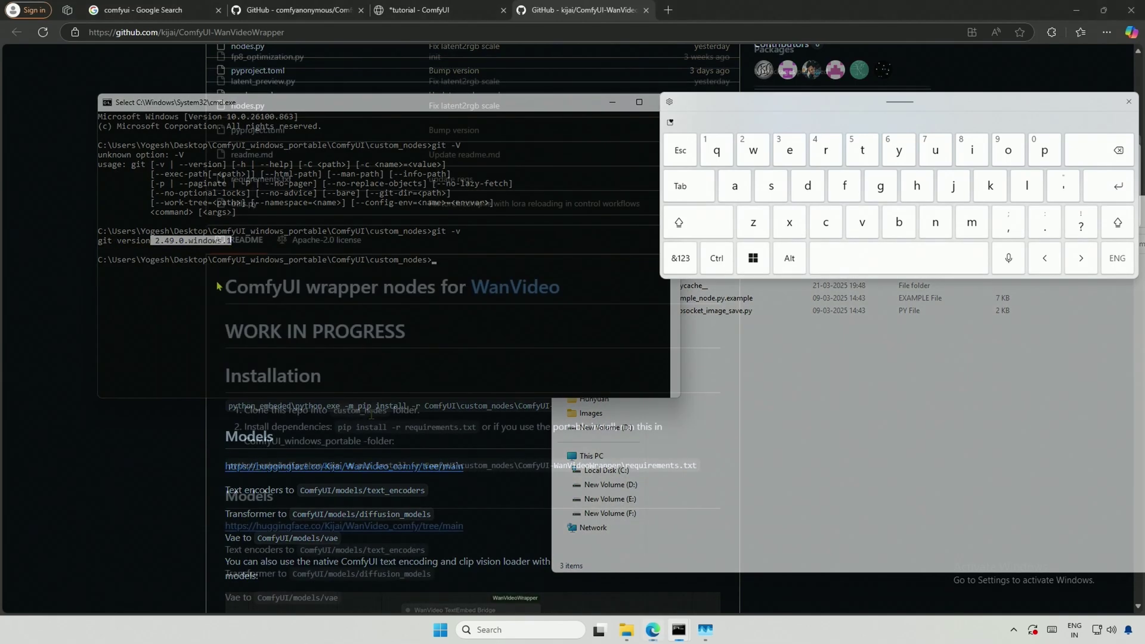
Copy the ComfyUI-WanVideoWrapper repository's HTTPS clone URL from GitHub.
scroll(380, 412, up, 10)
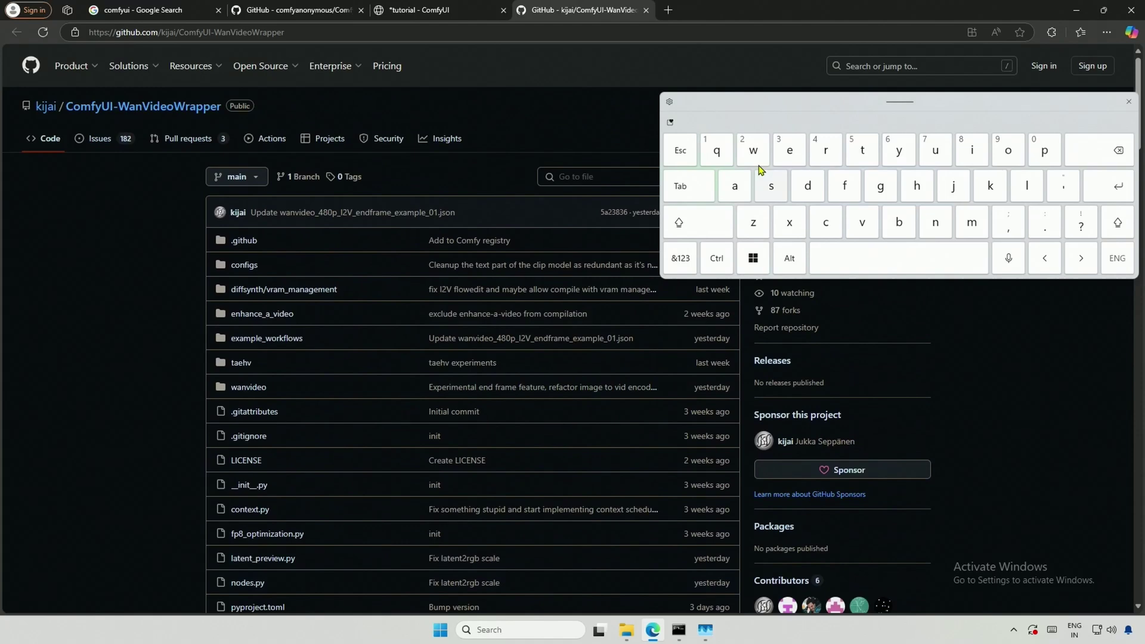
drag(802, 106, 155, 425)
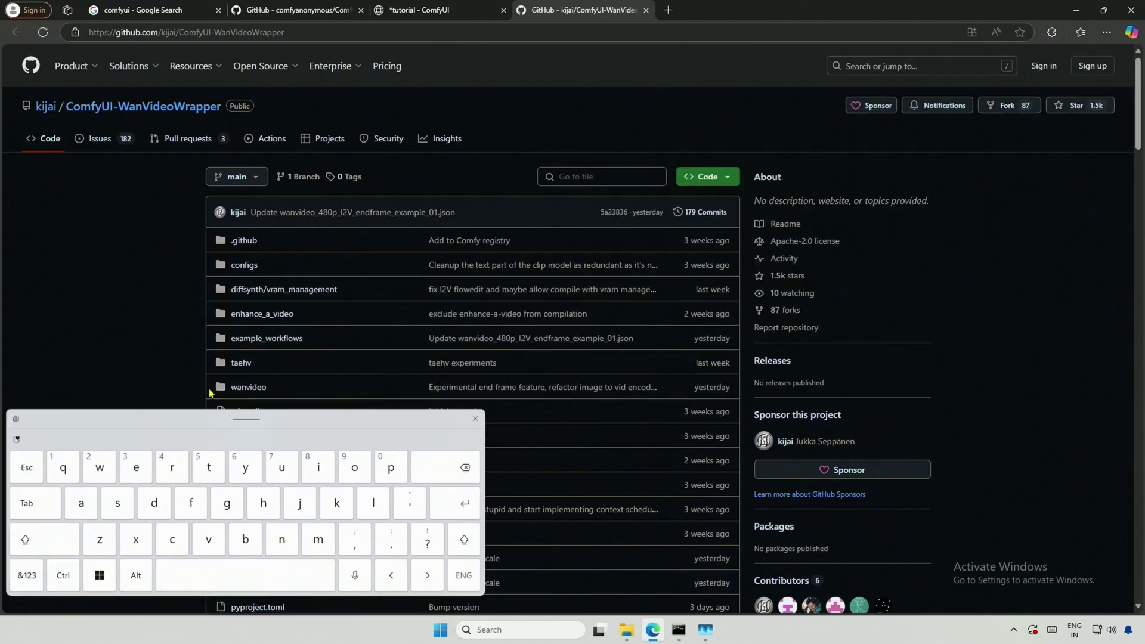
click(728, 179)
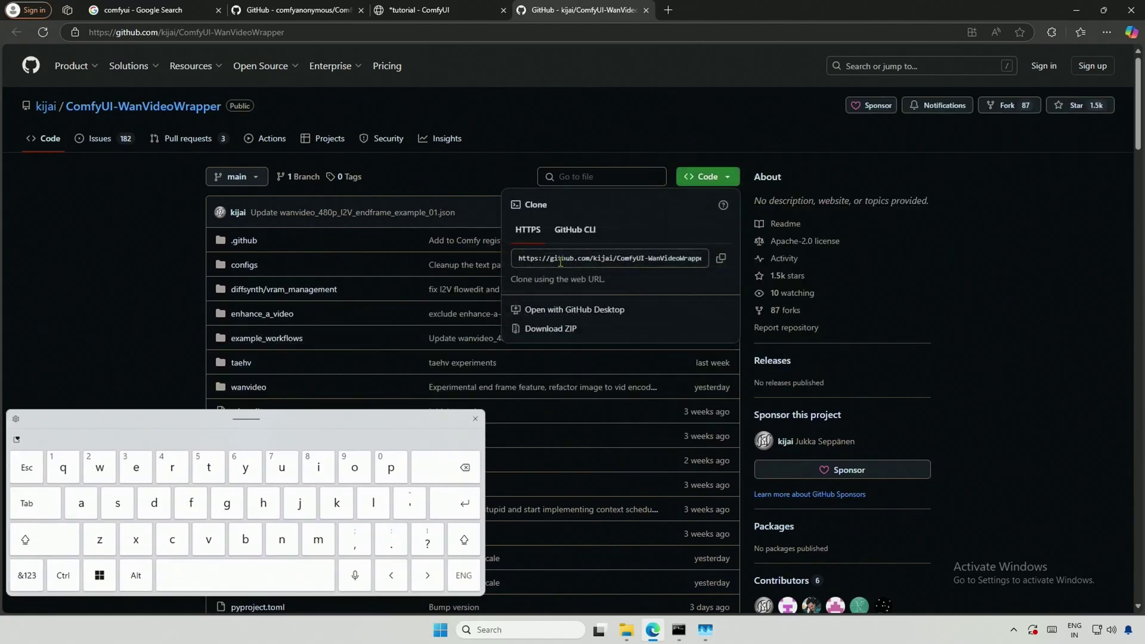
click(721, 260)
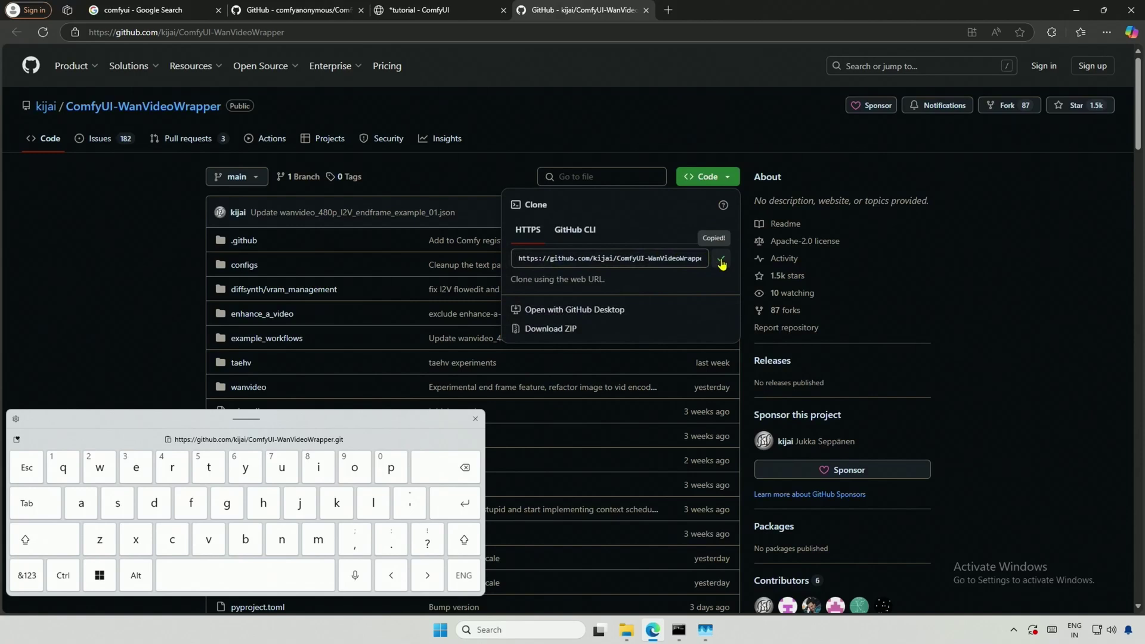
Run git clone with the copied URL in the custom_nodes Command Prompt.
mouse_move(676, 636)
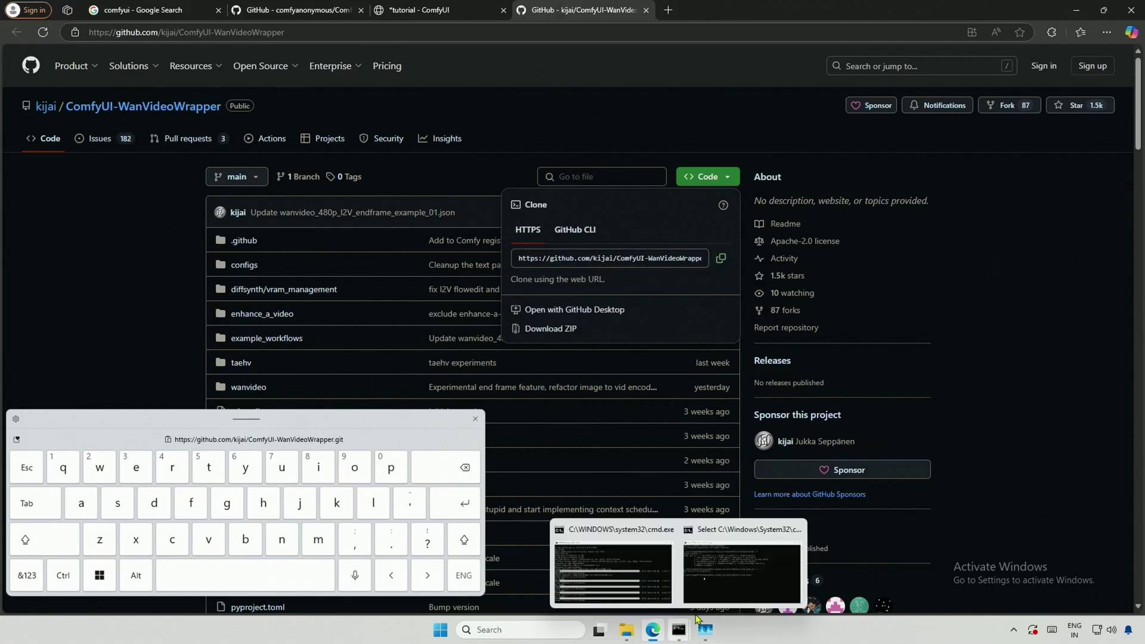
click(742, 572)
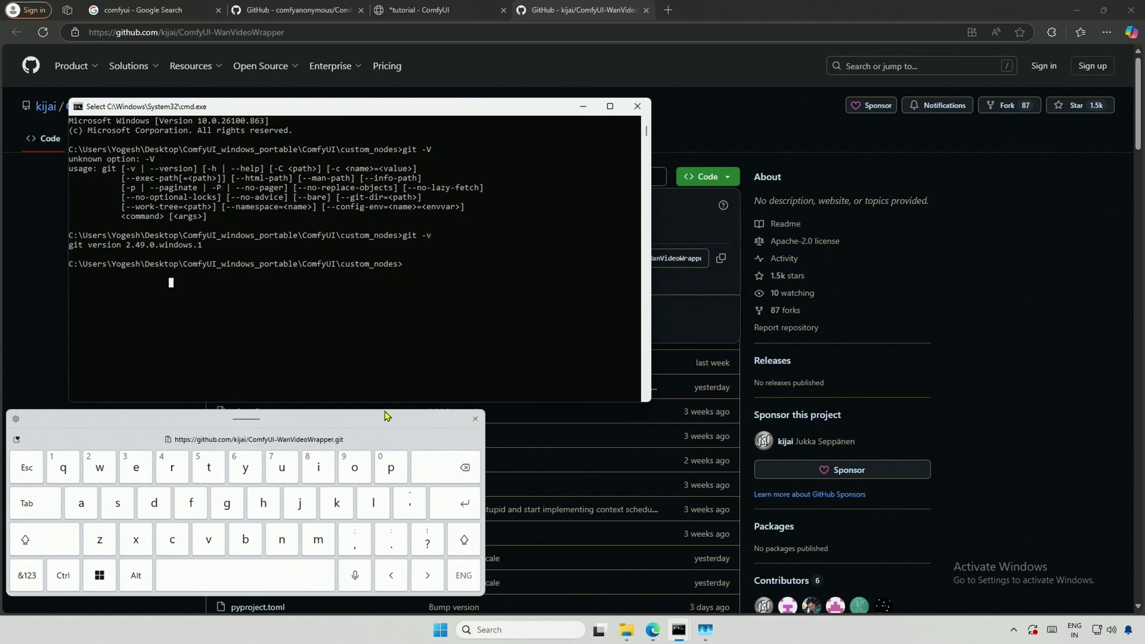
text(git clone)
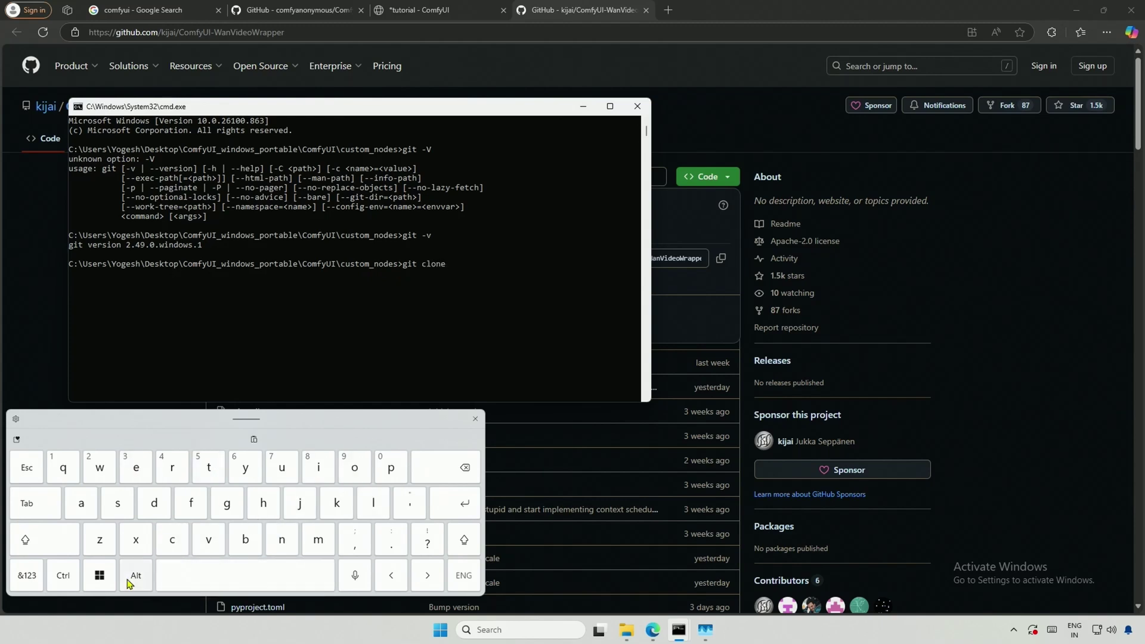
click(63, 576)
click(206, 545)
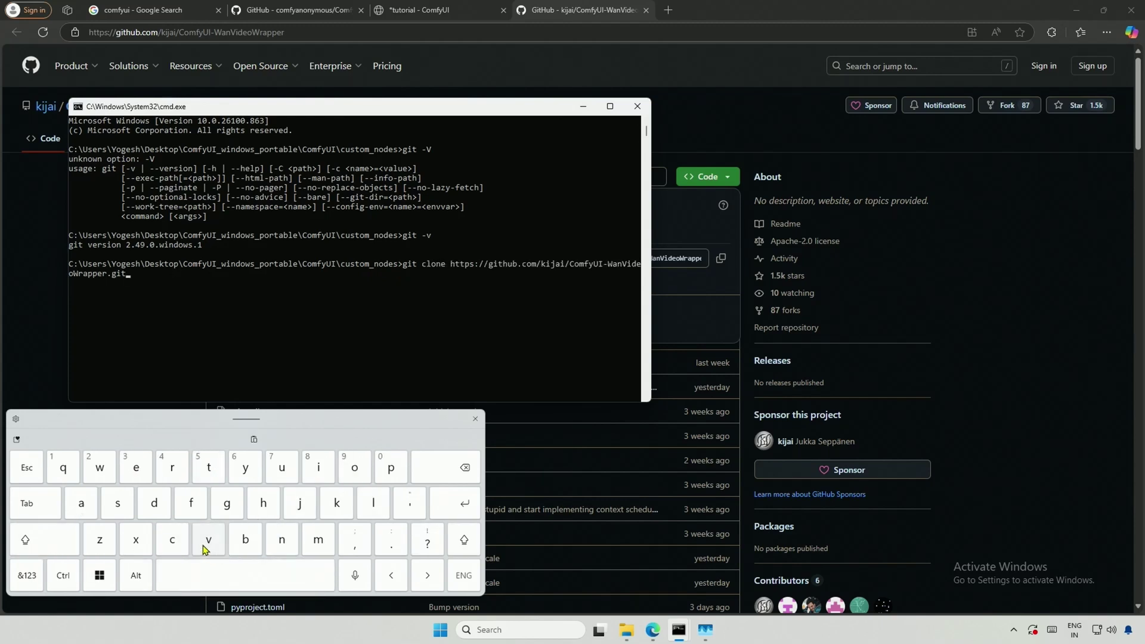
click(459, 508)
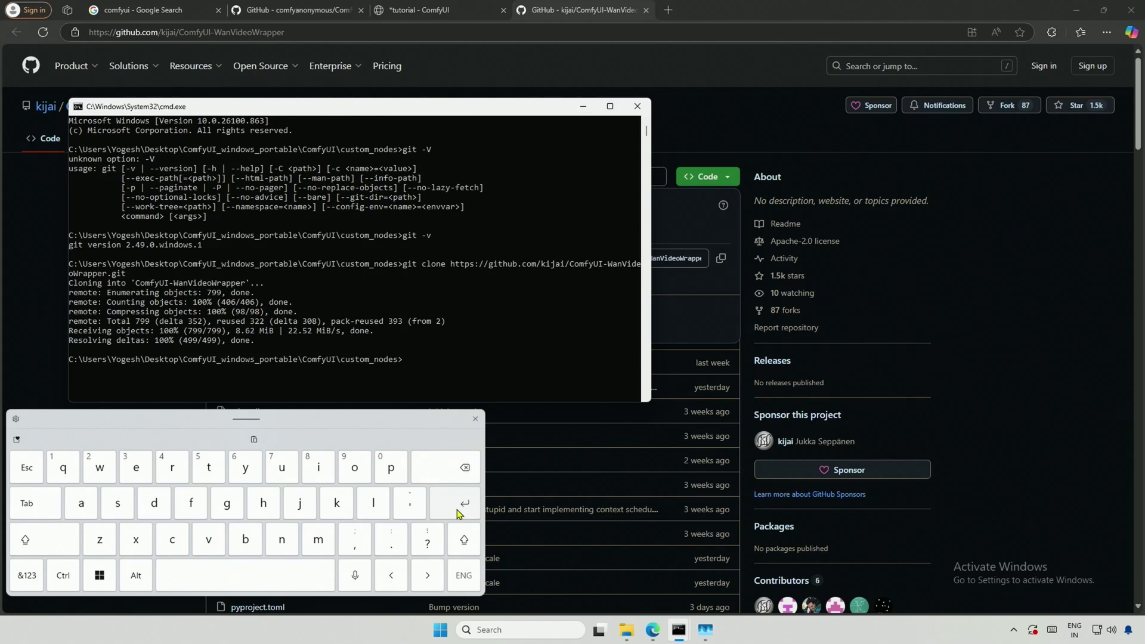
key(alt+Tab)
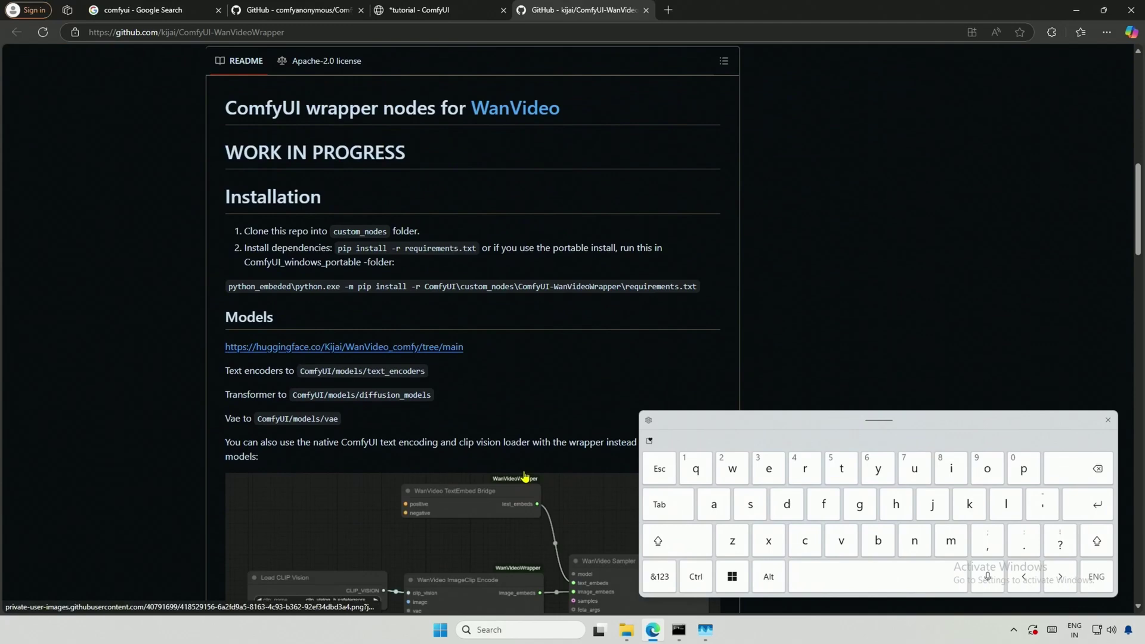
Review the README's portable install note and navigate Explorer up to ComfyUI_windows_portable.
drag(244, 250, 459, 248)
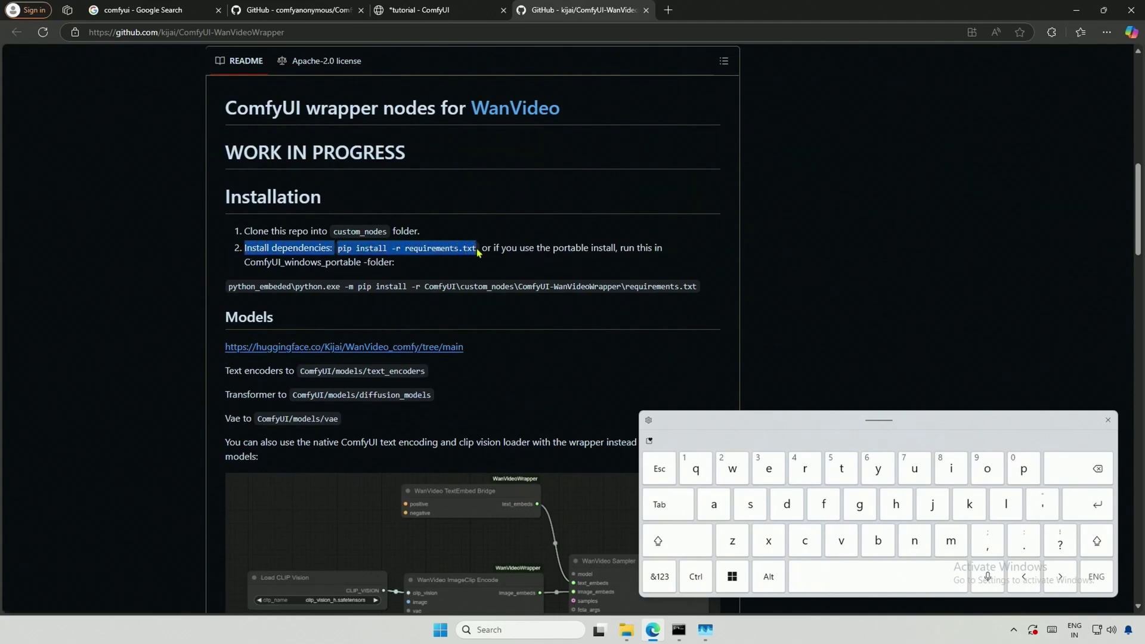
click(469, 262)
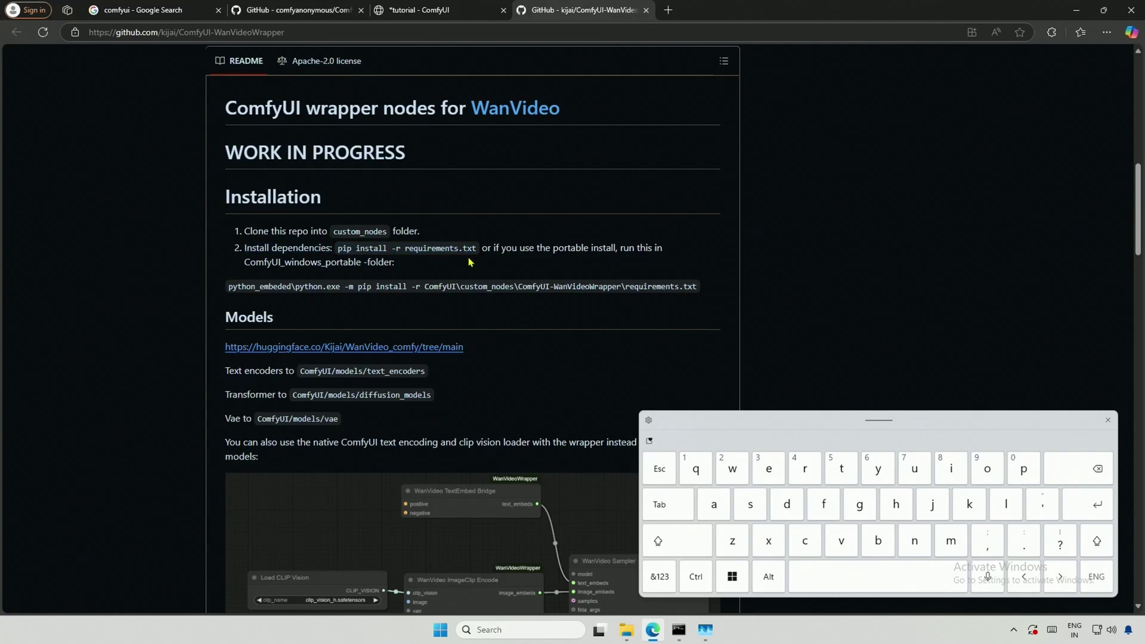
drag(493, 247, 700, 281)
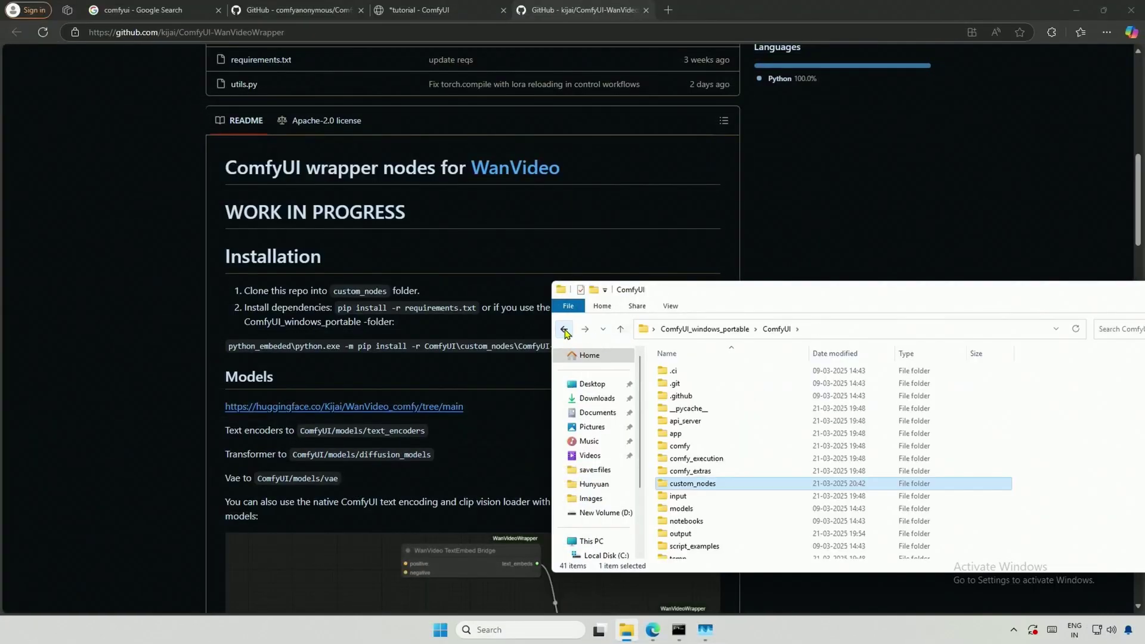
click(565, 330)
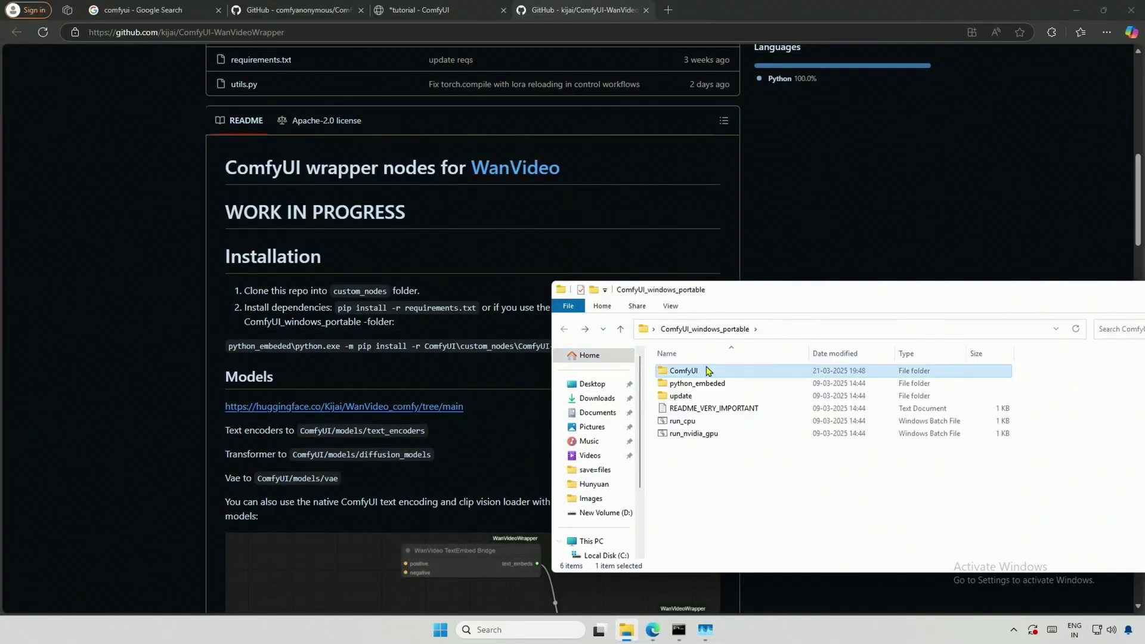
click(704, 330)
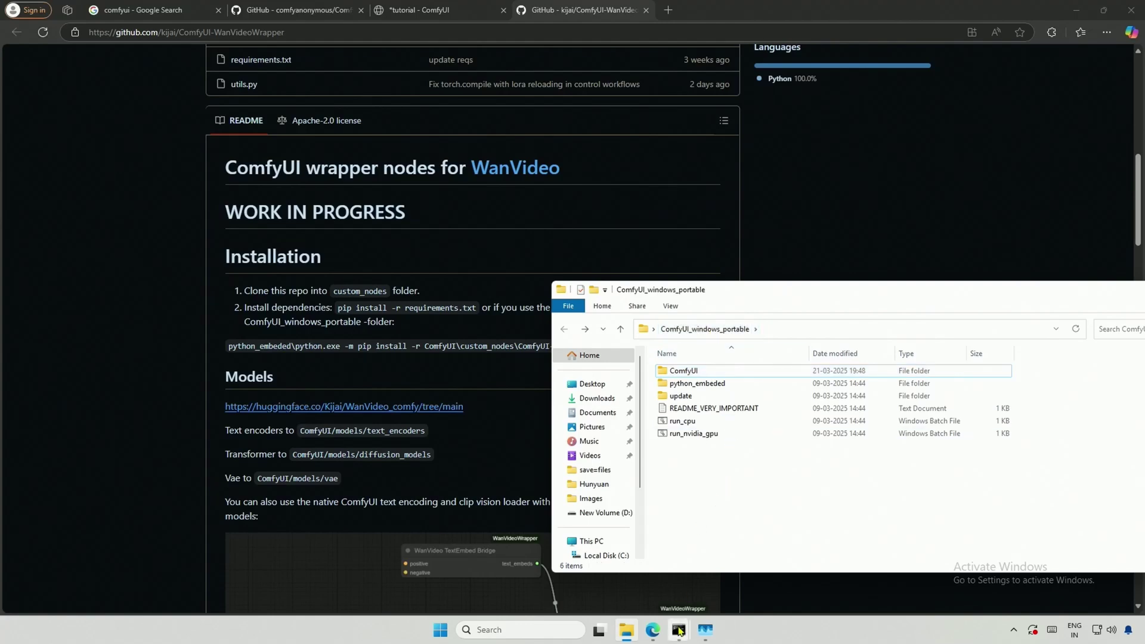
Close the old custom_nodes prompt and open a new Command Prompt in ComfyUI_windows_portable.
mouse_move(679, 631)
click(733, 576)
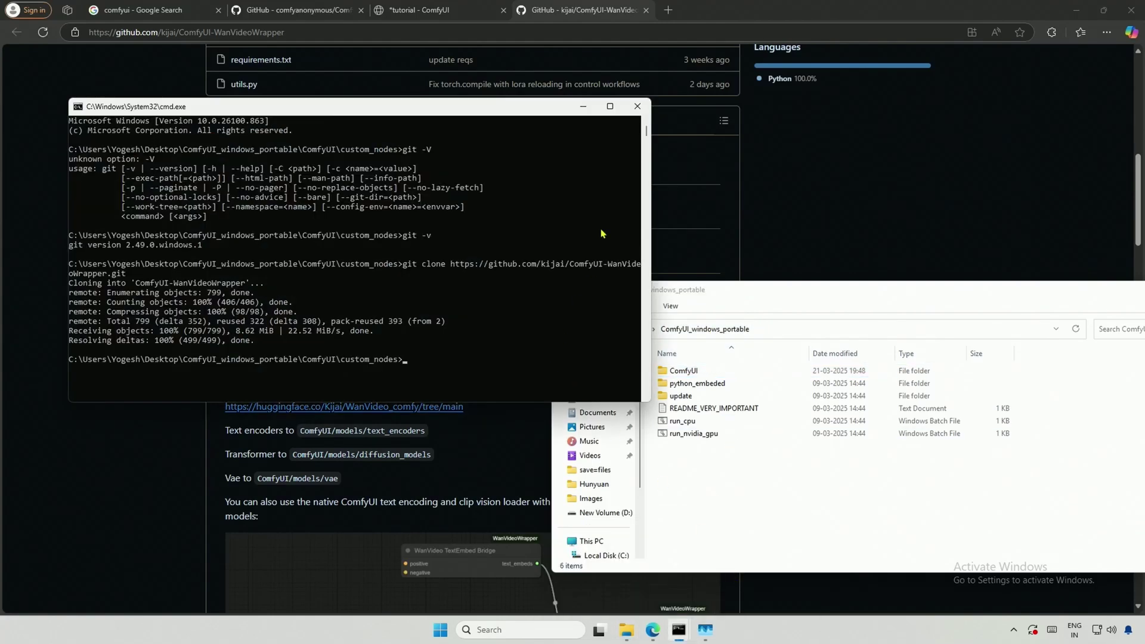
click(638, 106)
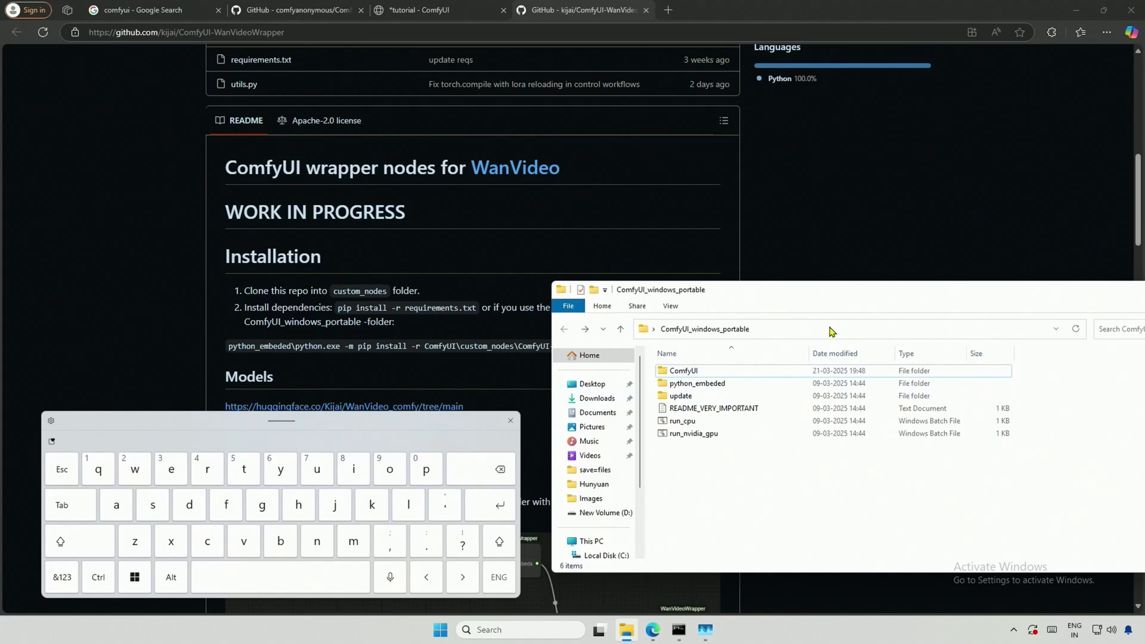
click(829, 329)
click(207, 541)
click(353, 541)
click(189, 505)
click(500, 506)
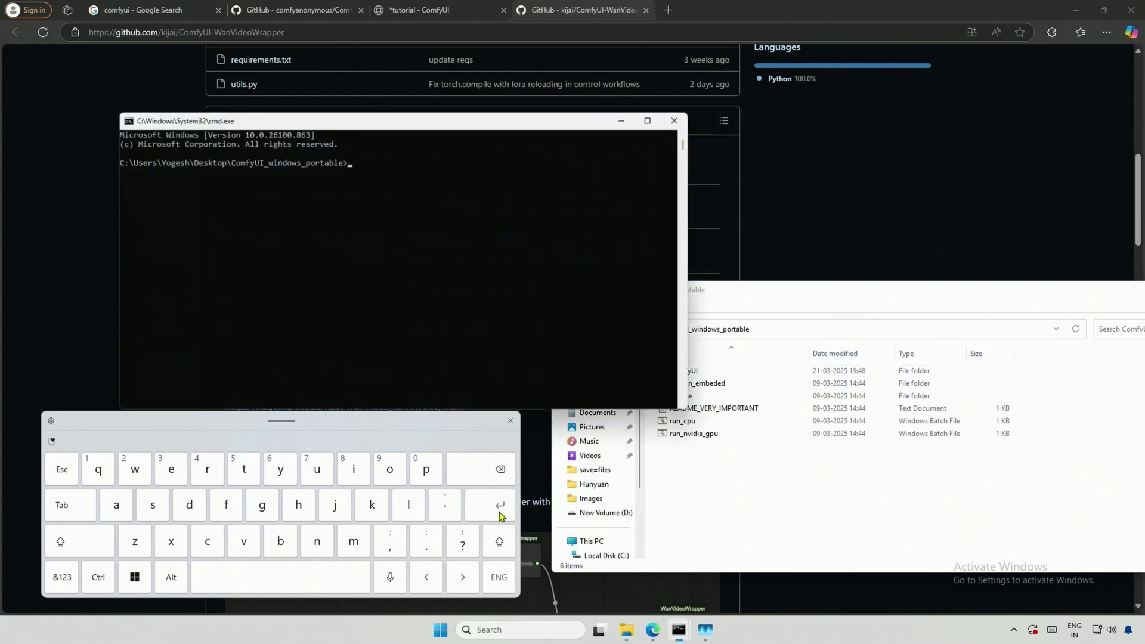
drag(387, 121, 346, 6)
Copy the README's python_embeded pip install command, run it, then close the prompt.
drag(228, 346, 700, 355)
right_click(656, 347)
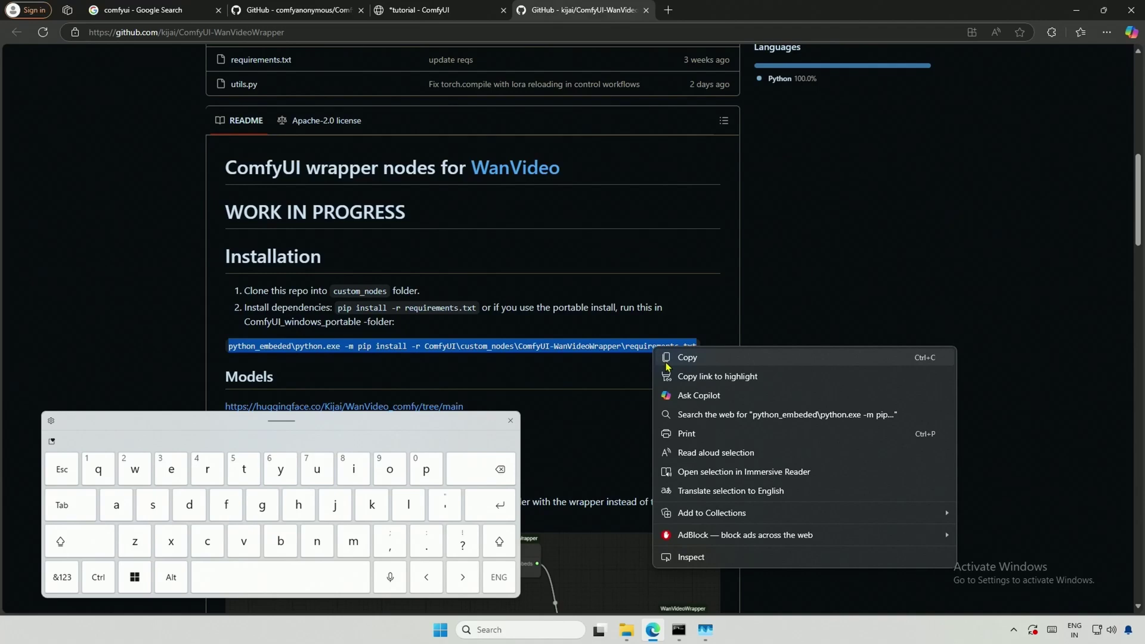
click(668, 357)
click(555, 289)
right_click(426, 156)
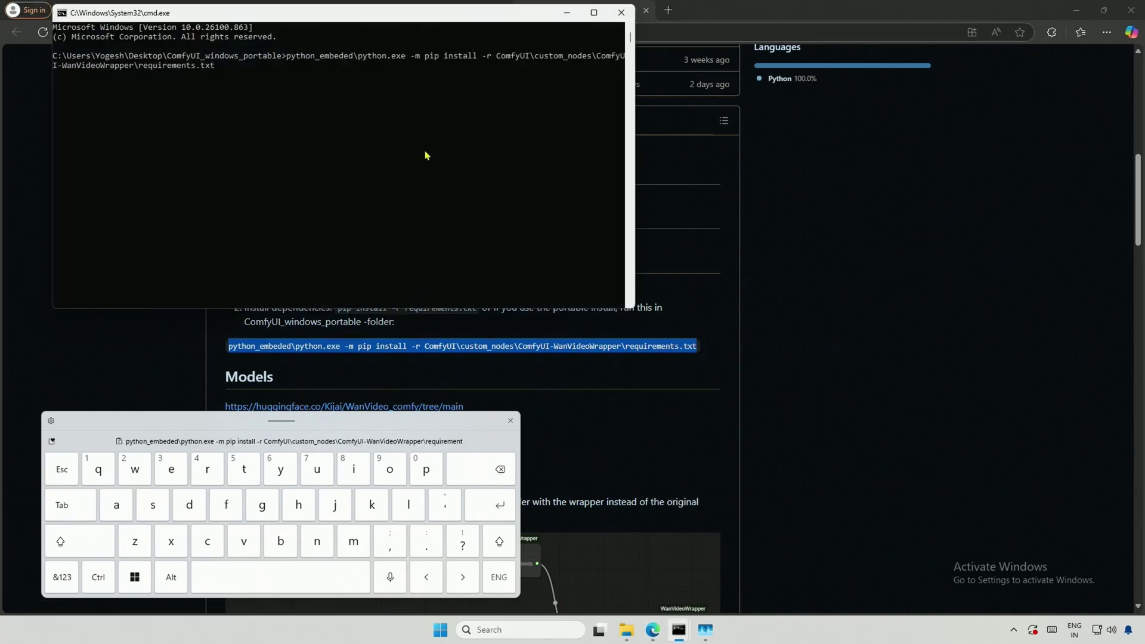
click(491, 511)
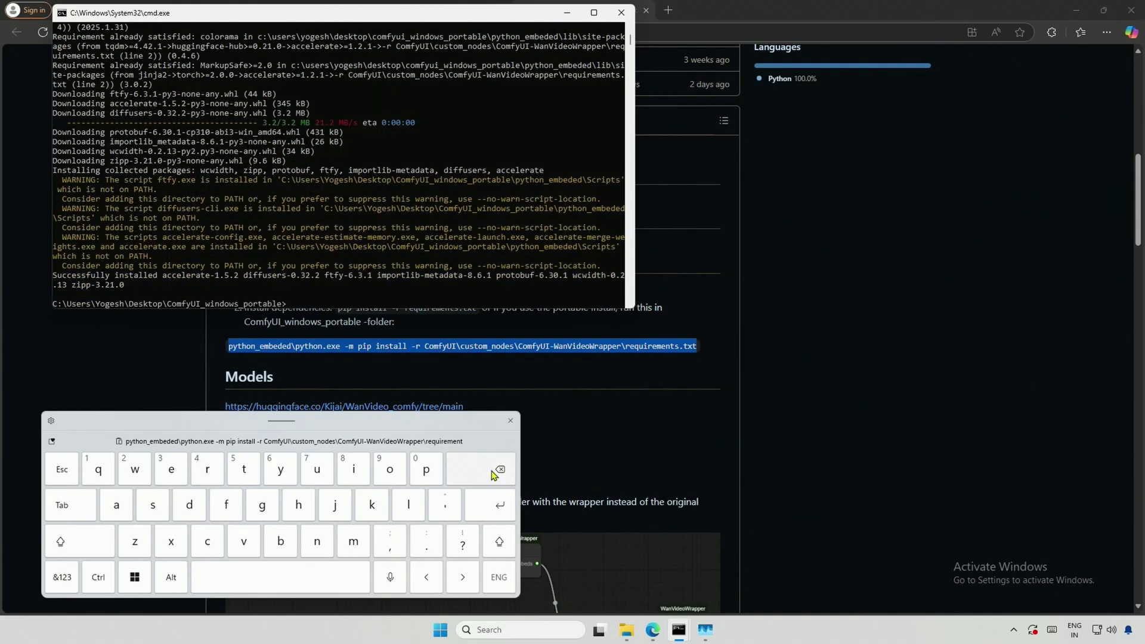
click(623, 16)
click(517, 376)
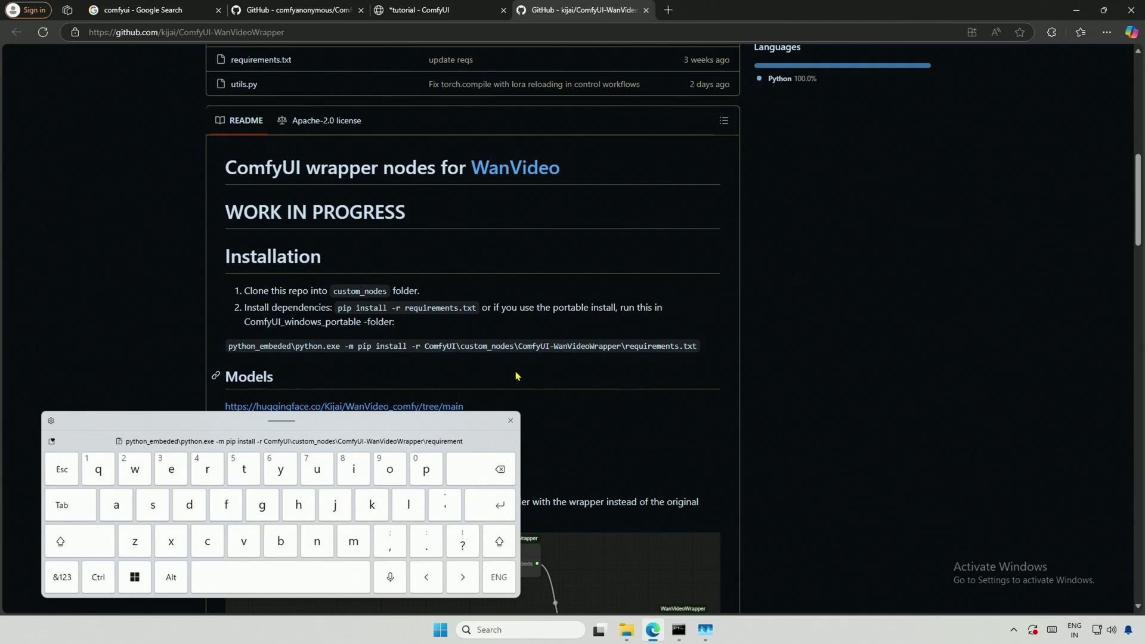
Search Google for comfyui manager and open the ltdrdata/ComfyUI-Manager repository's Installation section.
click(511, 420)
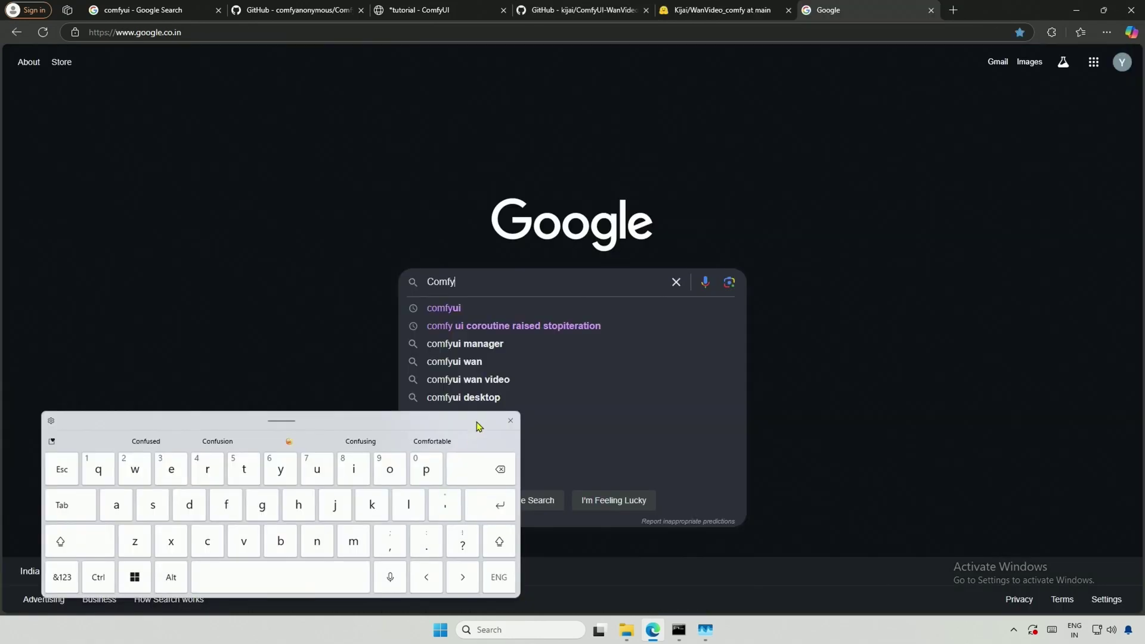
click(464, 345)
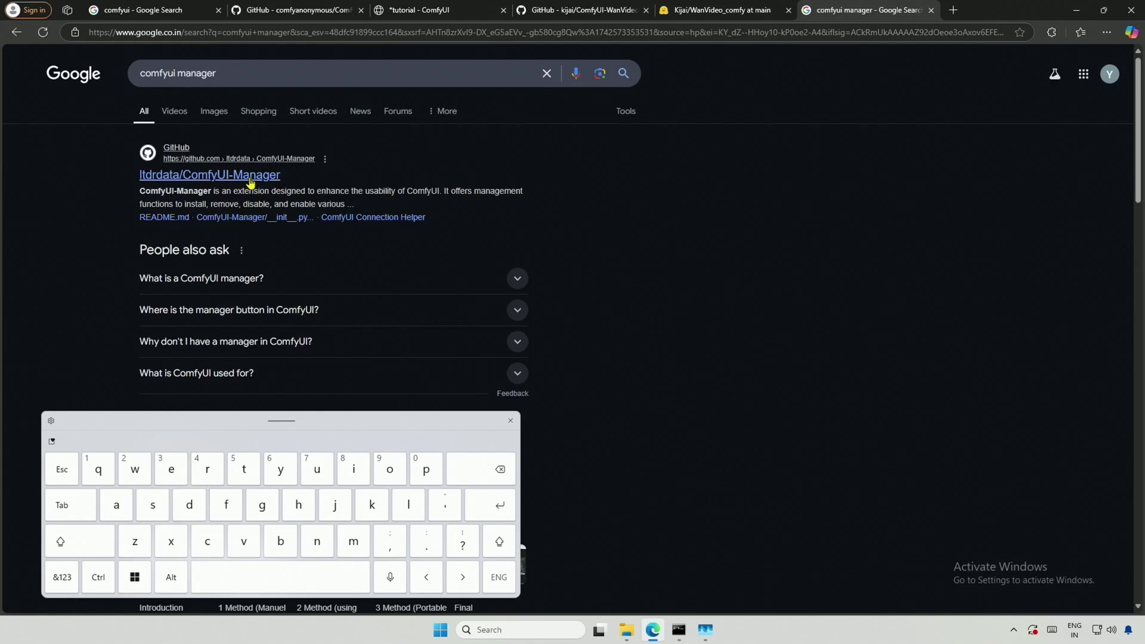
click(250, 175)
scroll(84, 352, down, 10)
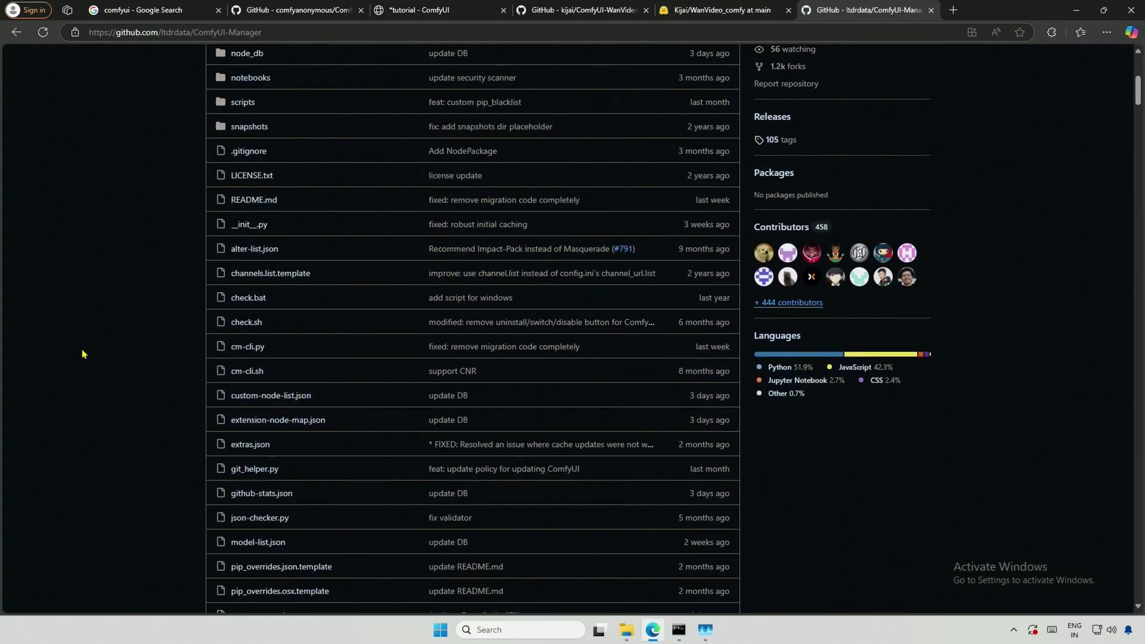
scroll(83, 353, down, 15)
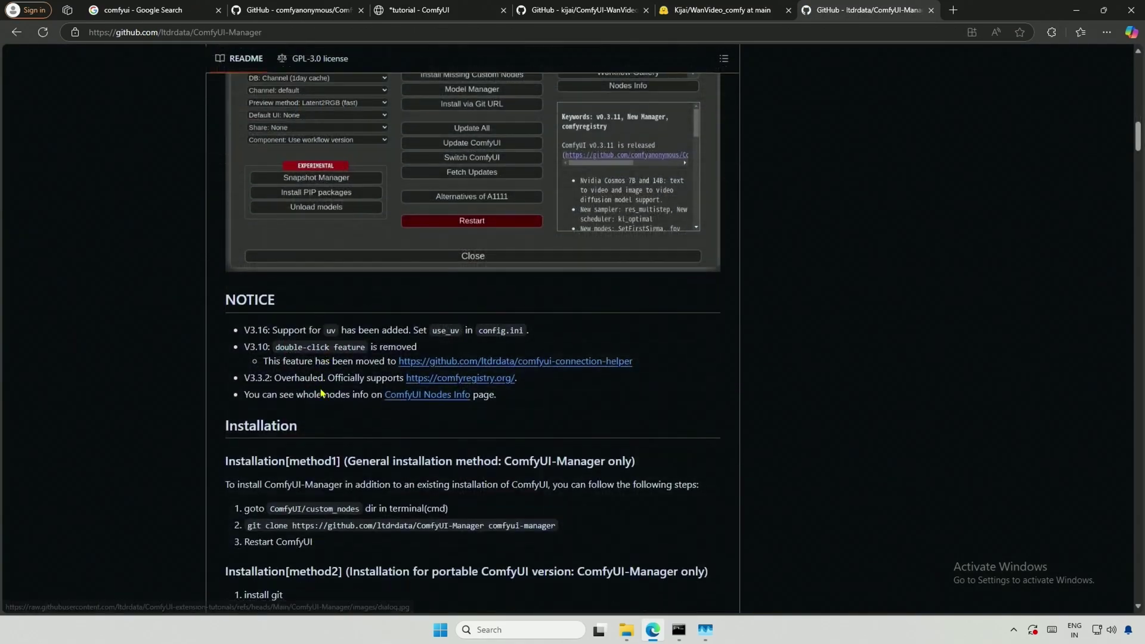
Select the ComfyUI-Manager clone command and open a Command Prompt in custom_nodes.
double_click(327, 510)
click(308, 540)
mouse_move(247, 526)
mouse_down()
mouse_move(453, 541)
mouse_move(564, 531)
mouse_up()
click(626, 630)
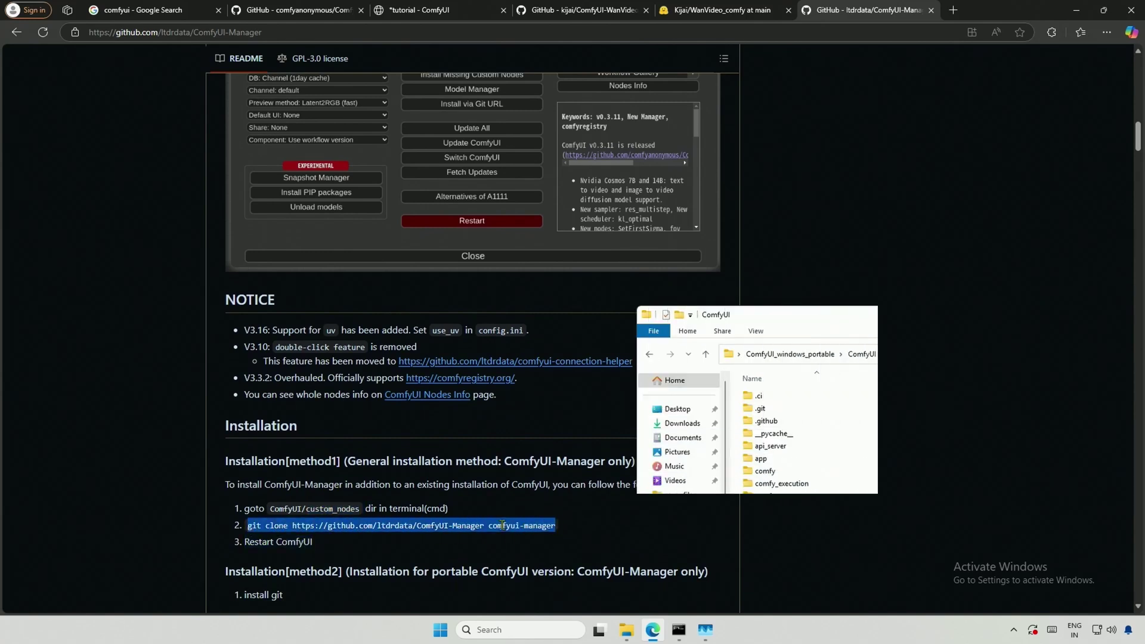
double_click(814, 512)
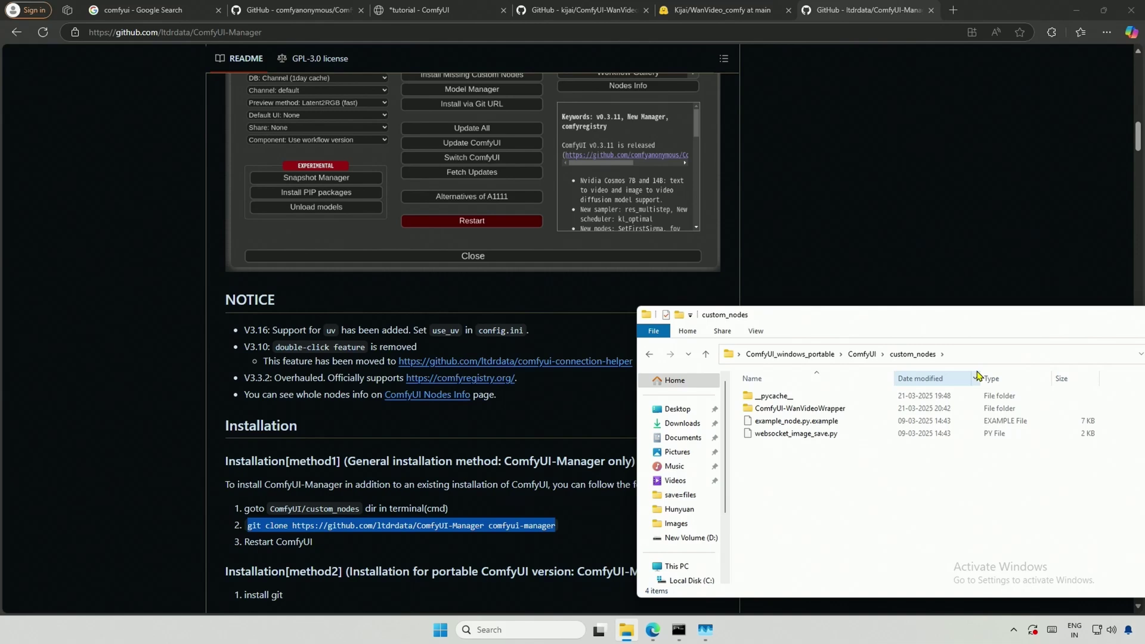
click(984, 354)
click(209, 543)
click(354, 542)
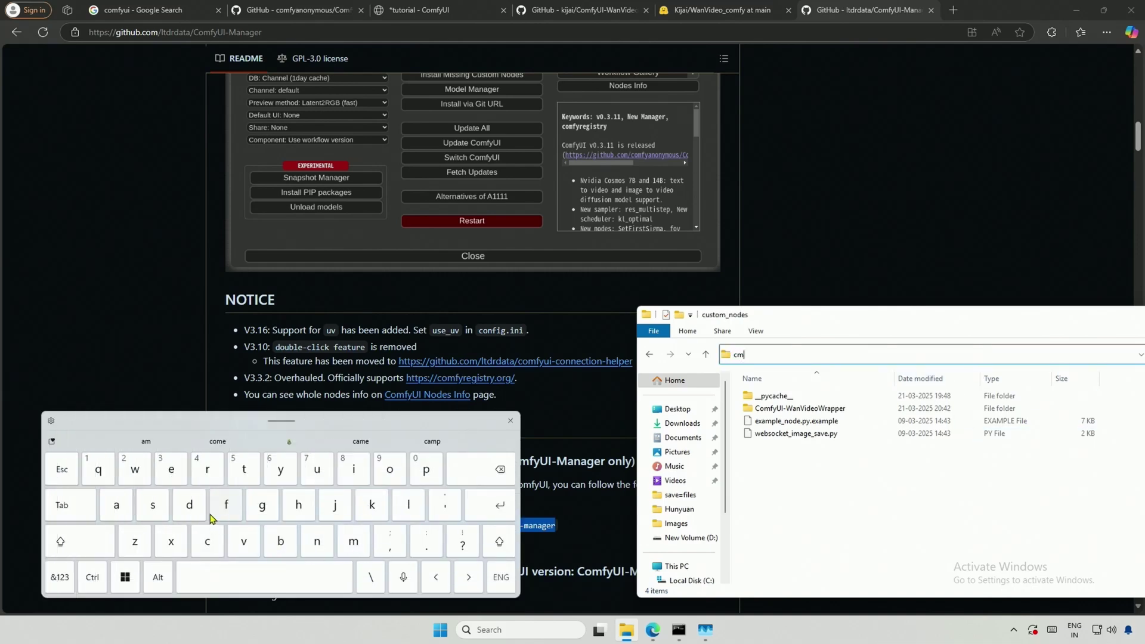
click(189, 506)
click(500, 505)
Copy the ComfyUI-Manager git clone command, run it in custom_nodes, and close the prompt.
scroll(549, 512, down, 3)
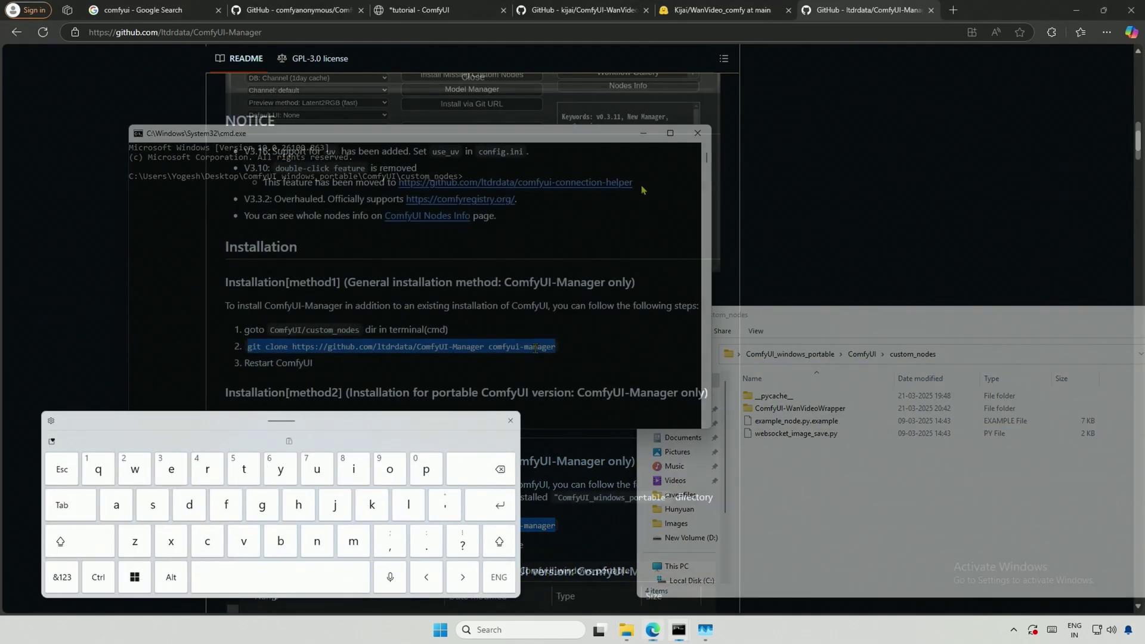
right_click(539, 354)
click(551, 364)
click(280, 441)
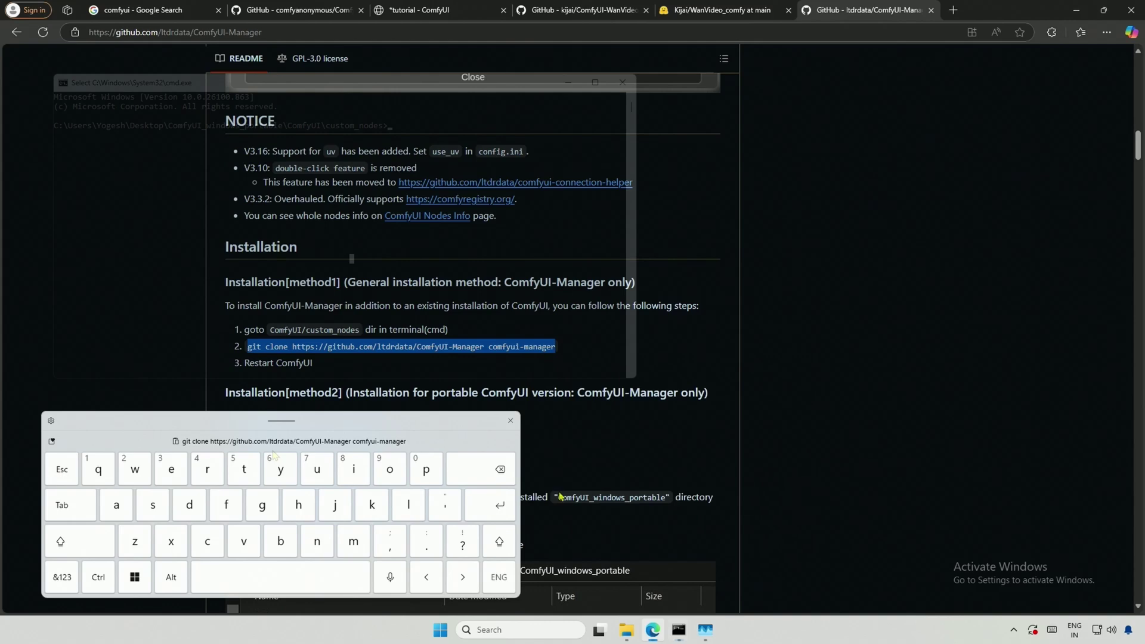
click(477, 505)
click(428, 335)
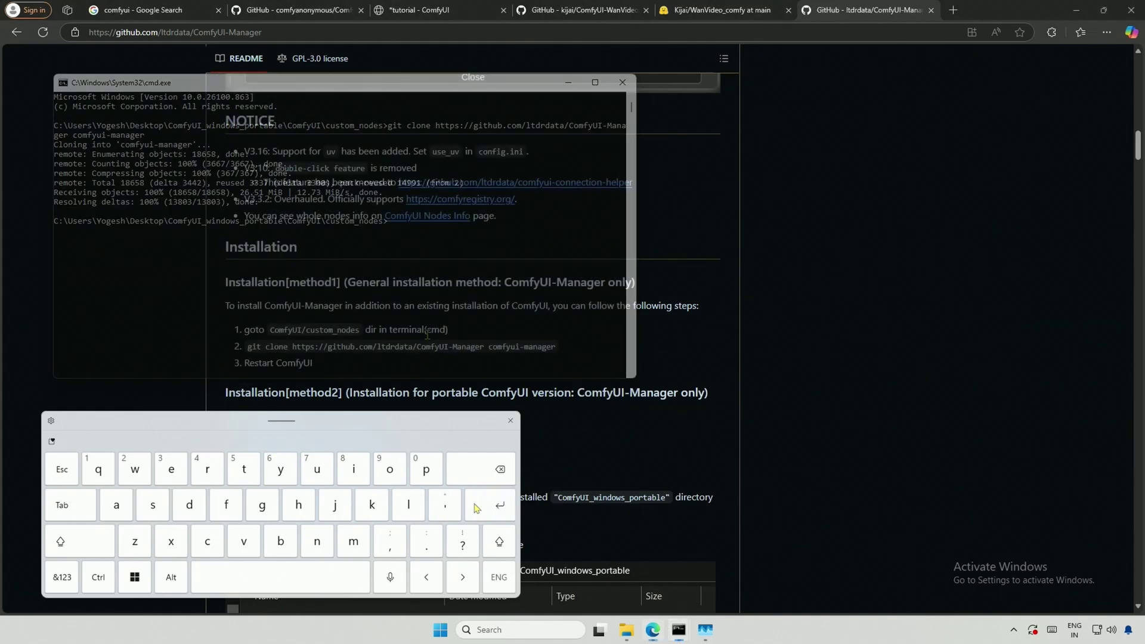
scroll(428, 335, down, 1)
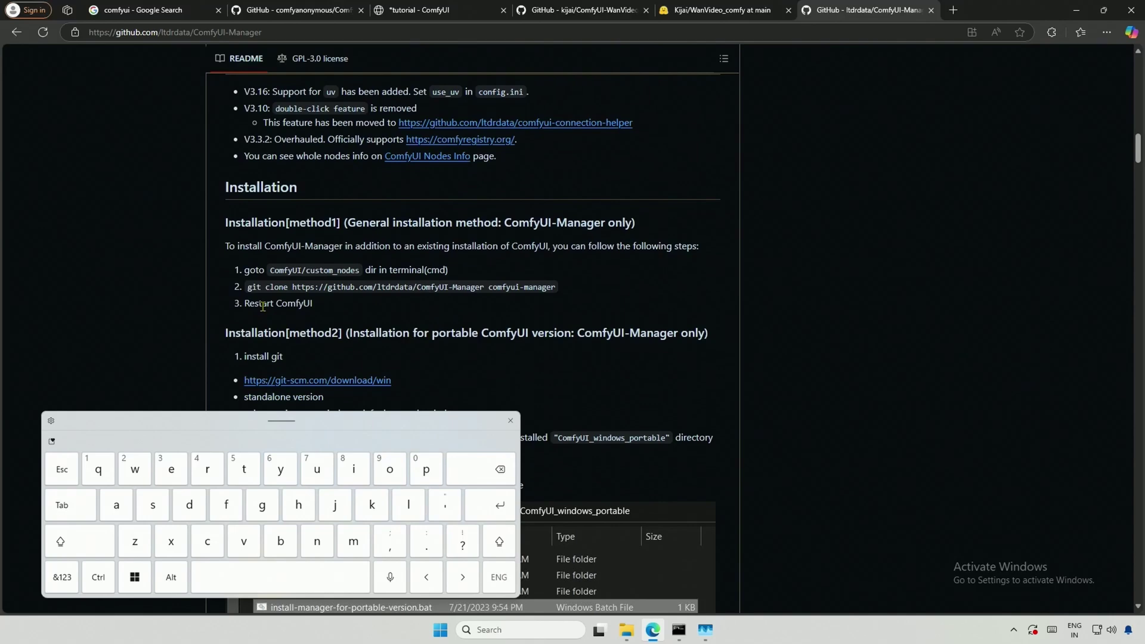
Close the old console, relaunch via run_nvidia_gpu, and open the ComfyUI Manager V3.31.7 panel.
drag(254, 304, 337, 314)
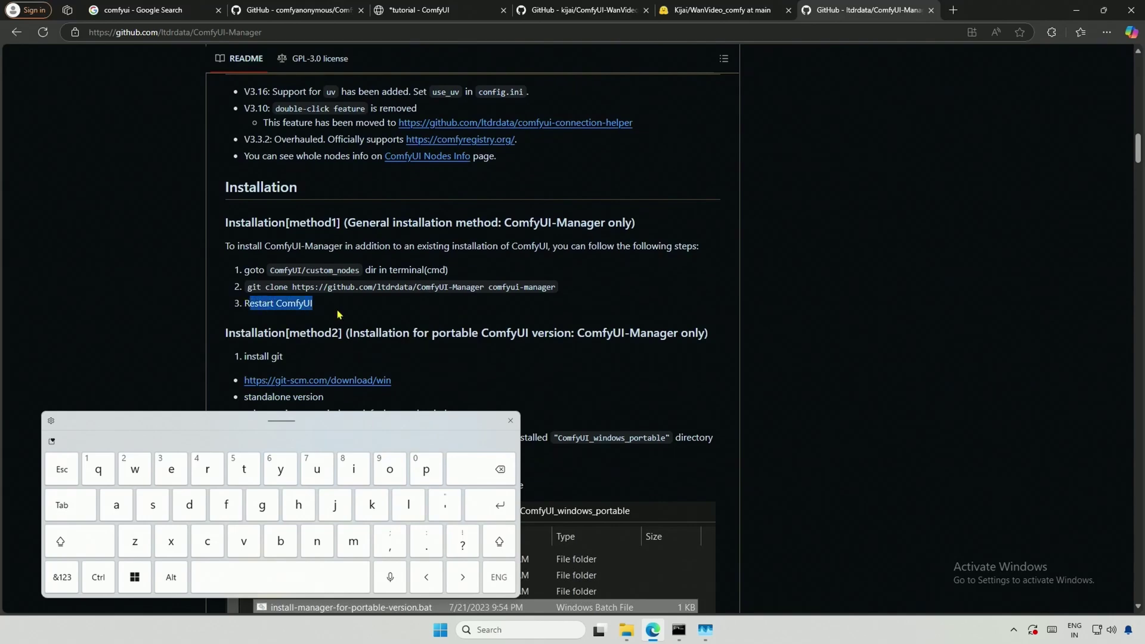
scroll(338, 314, down, 1)
click(709, 155)
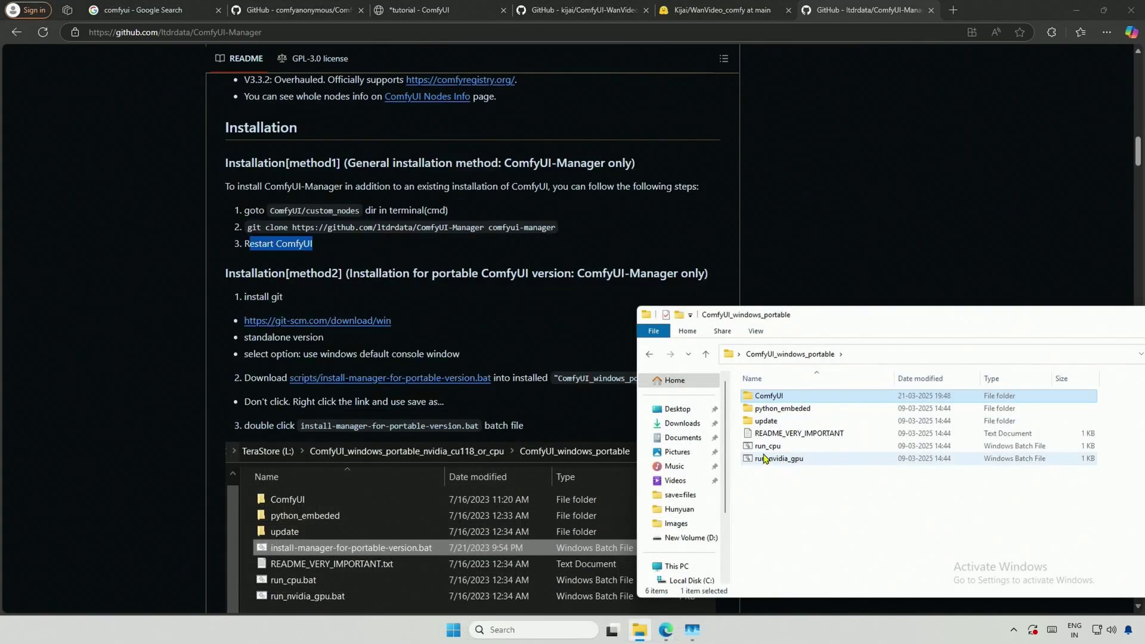
click(764, 460)
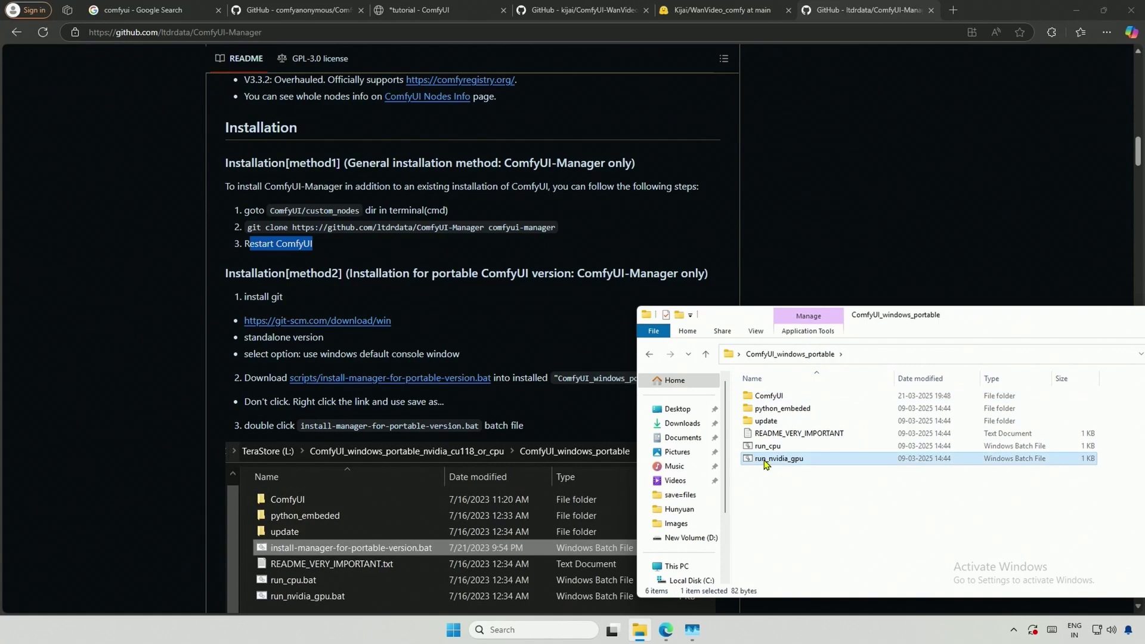
right_click(771, 466)
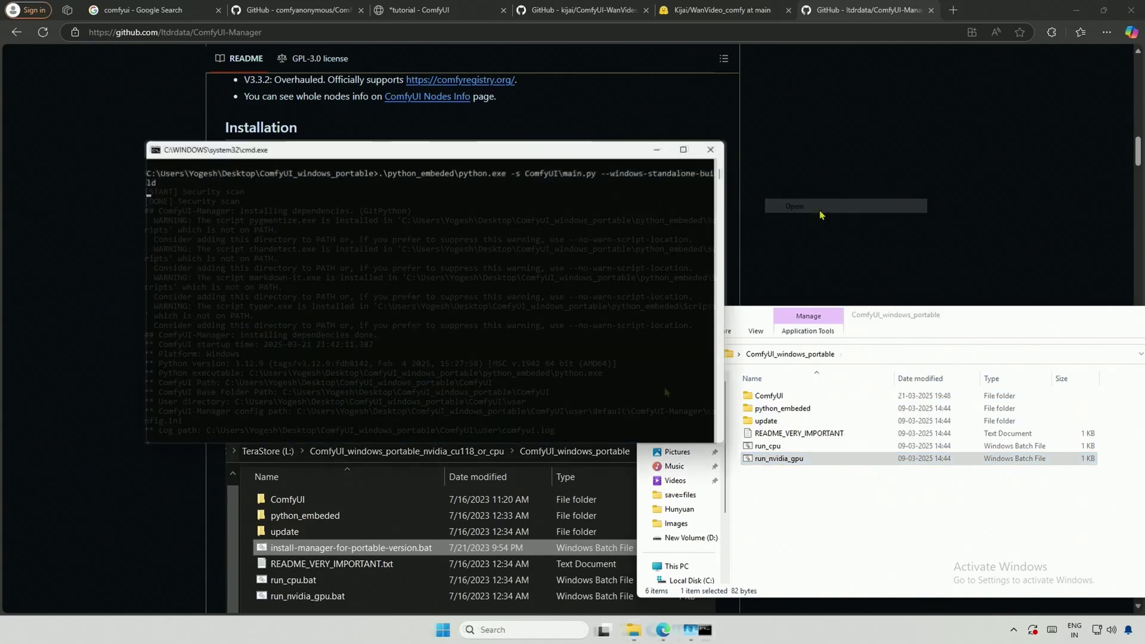
click(822, 207)
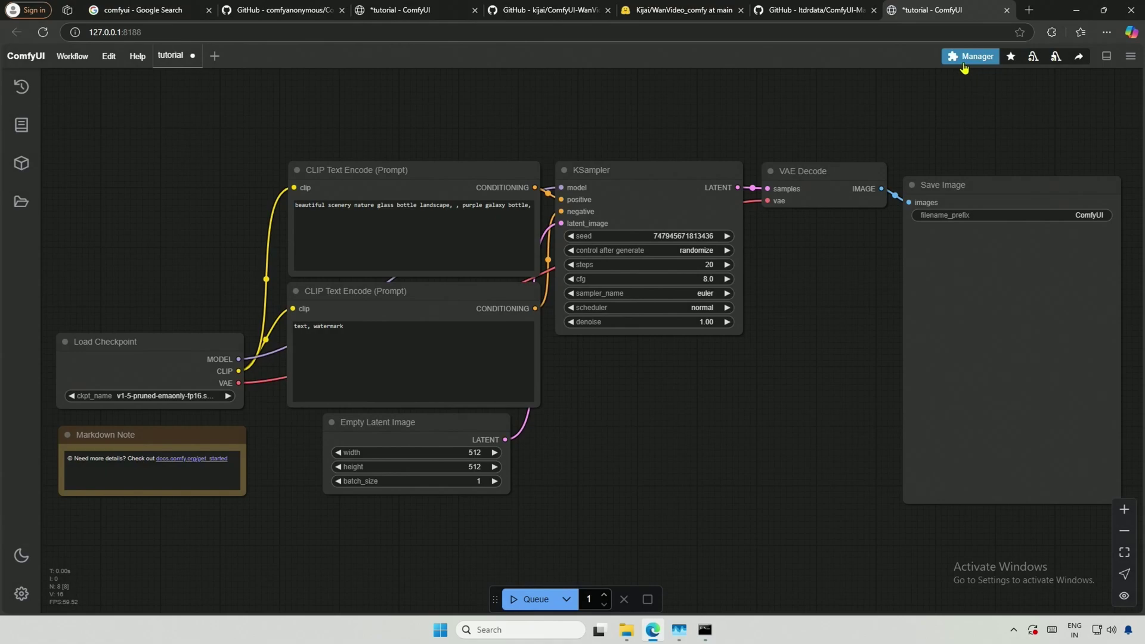
click(965, 59)
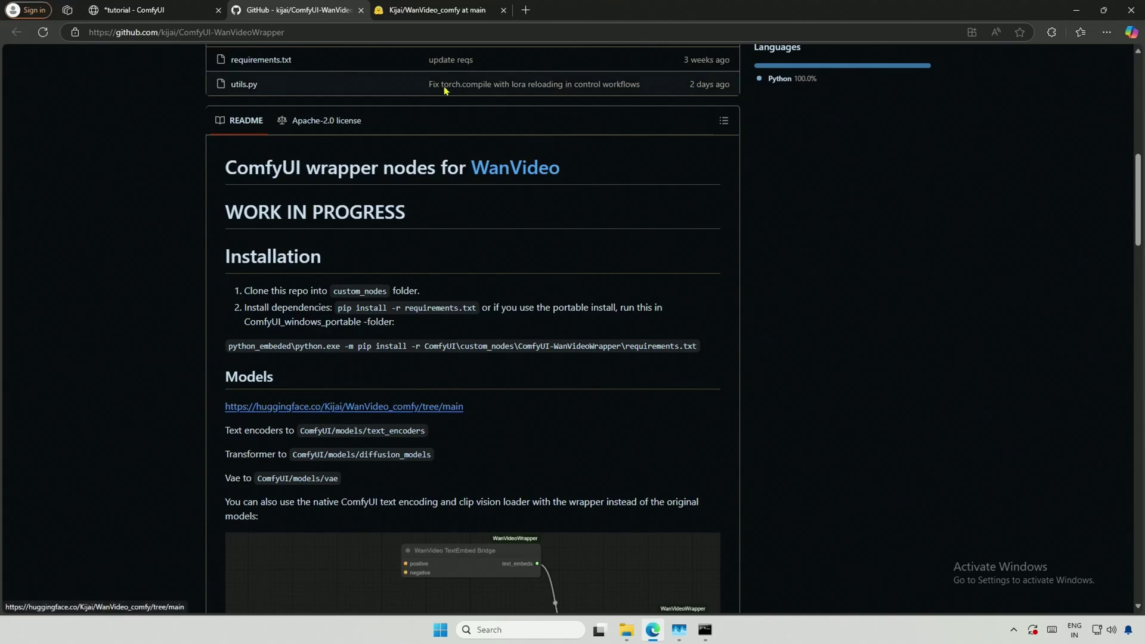
From the WanVideoWrapper repo, open example_workflows/wanvideo_T2V_example_02.json on GitHub.
click(449, 11)
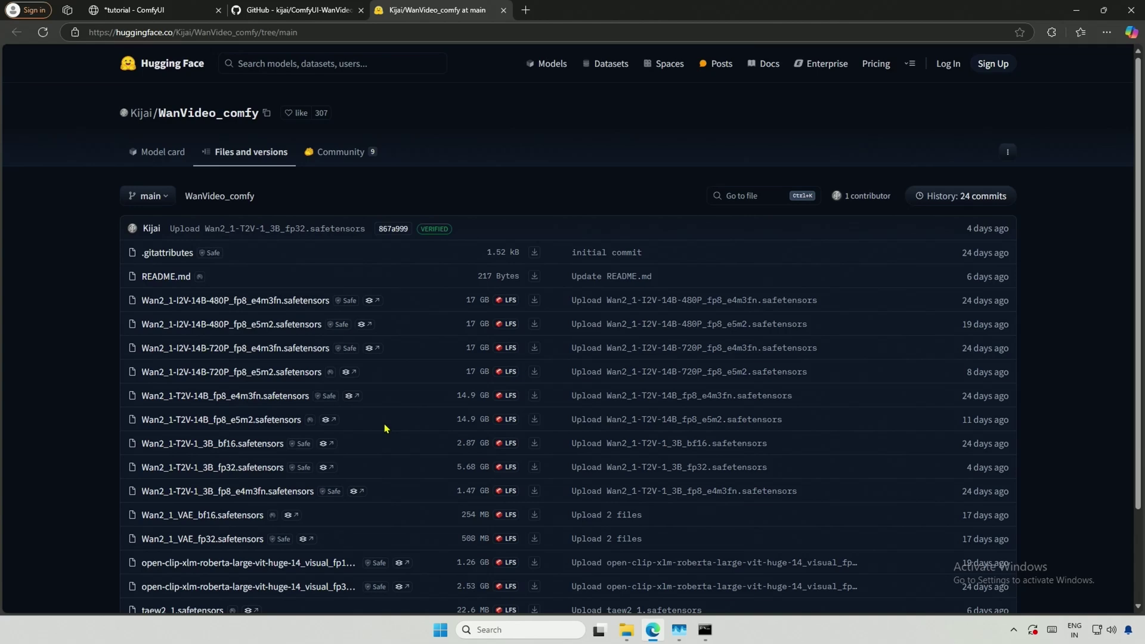
scroll(385, 428, down, 2)
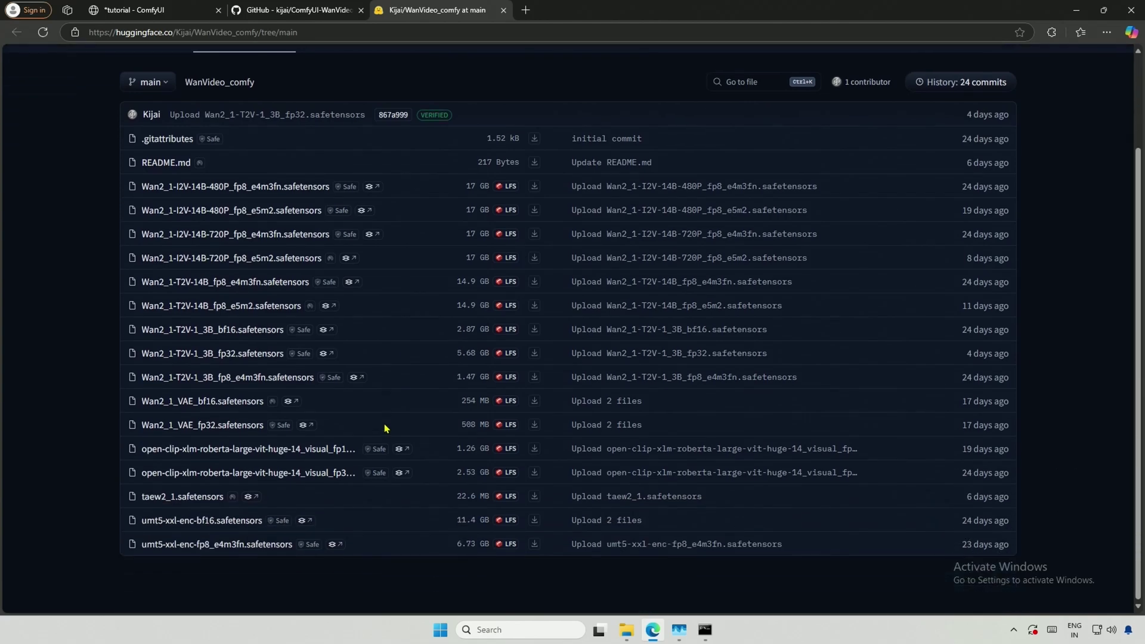
click(316, 11)
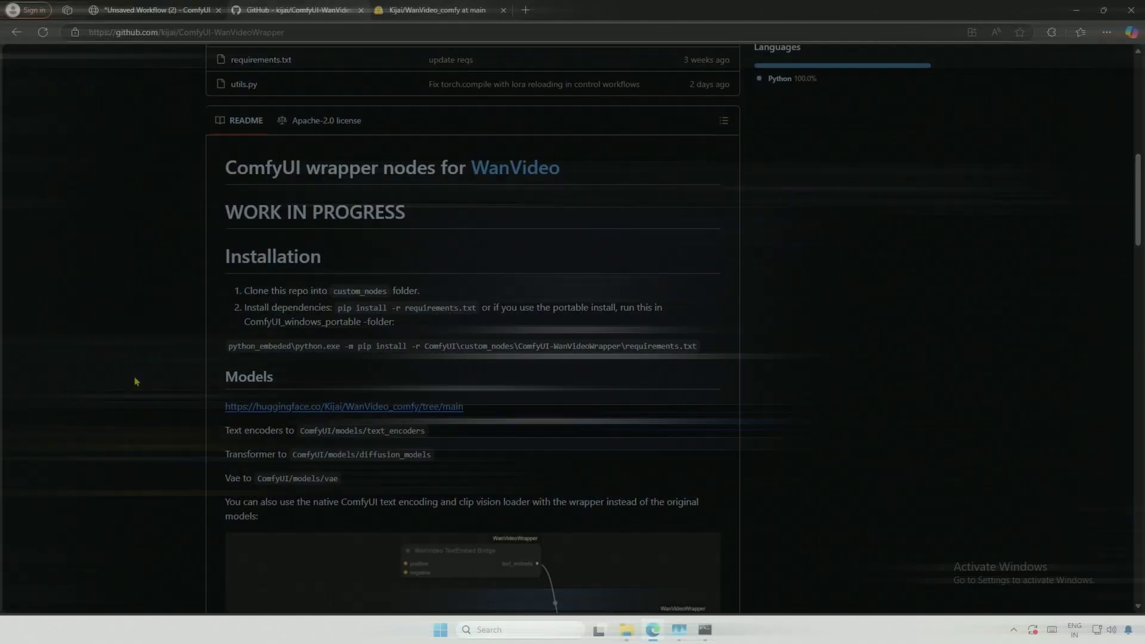
scroll(136, 382, up, 10)
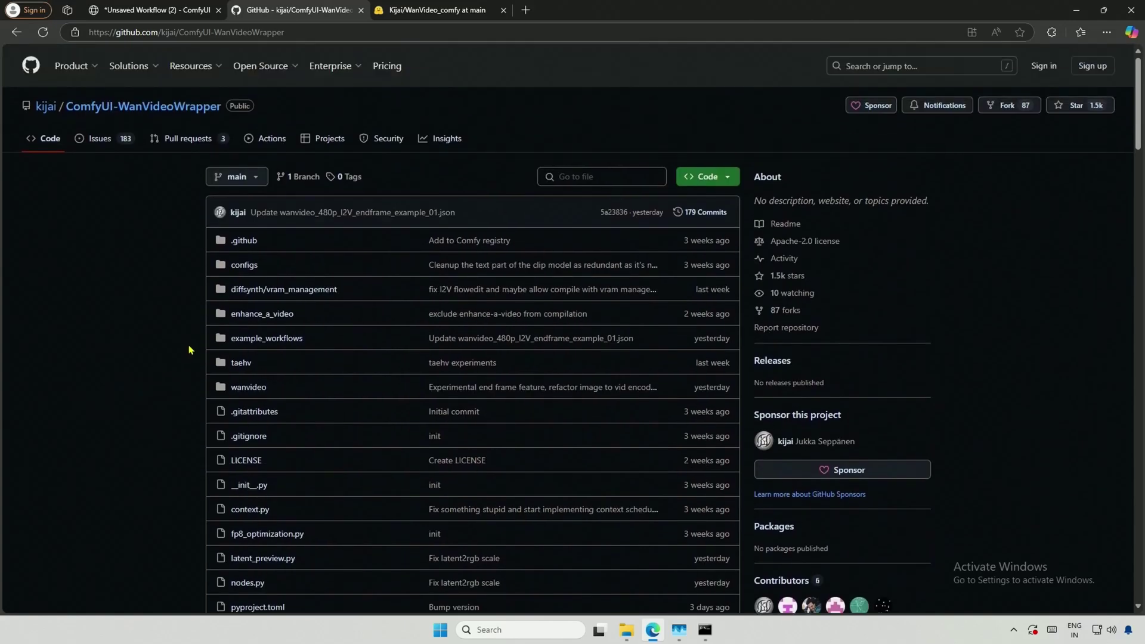
click(246, 343)
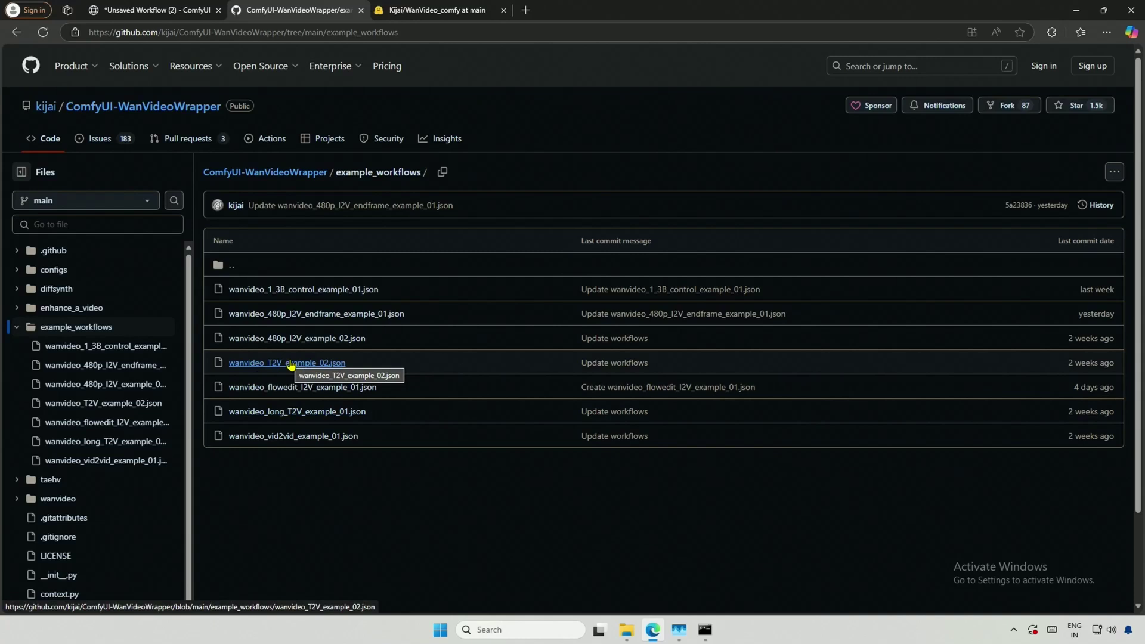
click(291, 364)
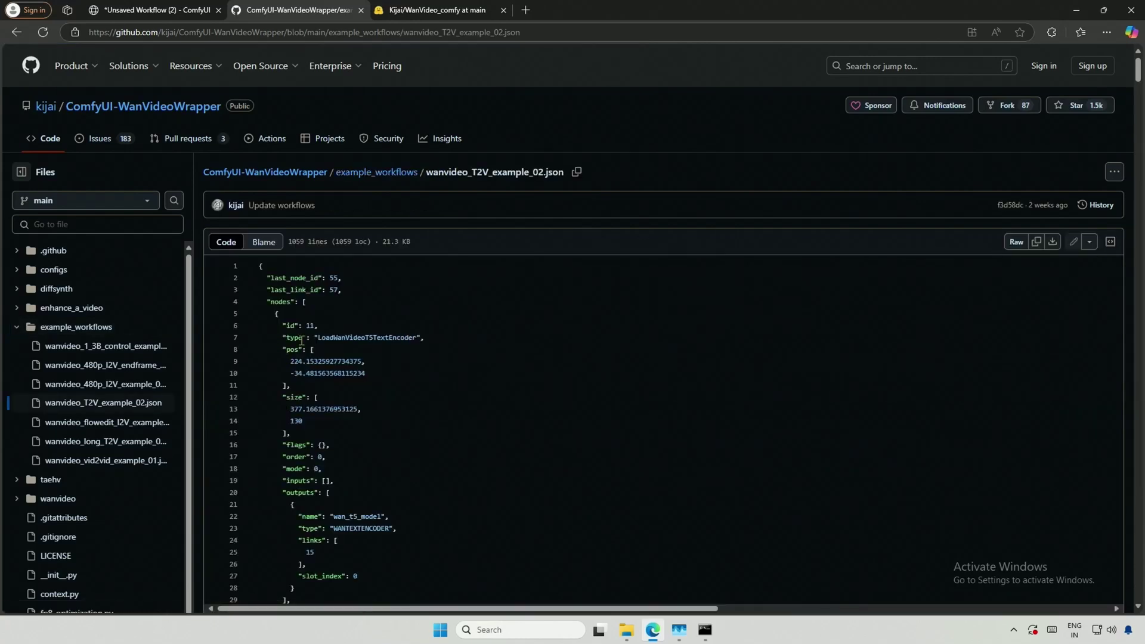
scroll(1034, 187, down, 1)
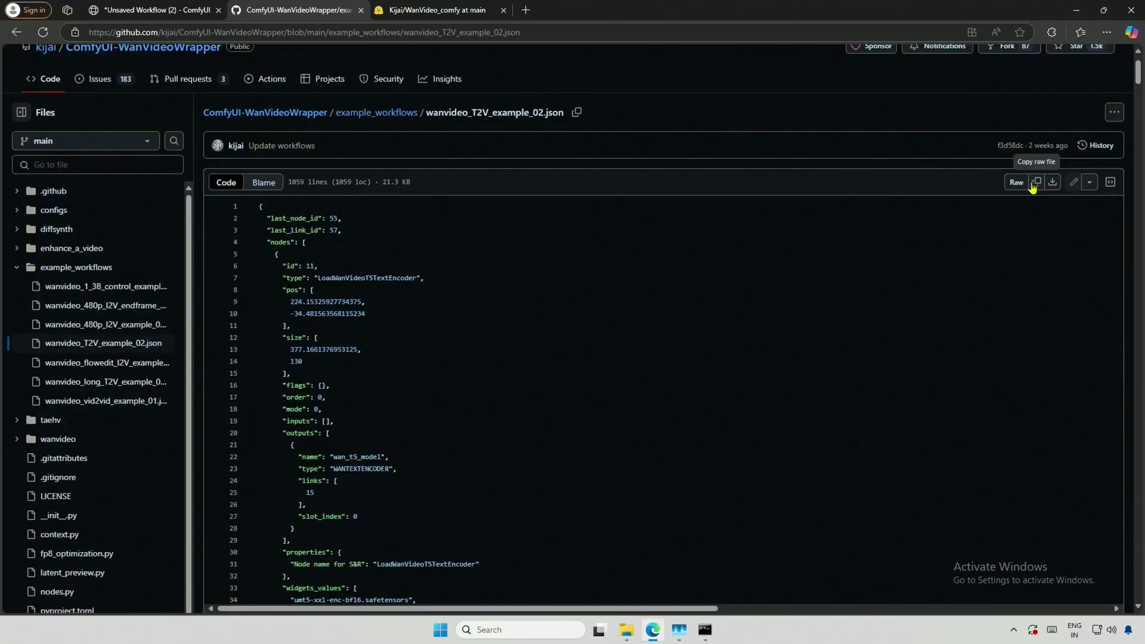
Paste the raw T2V example JSON into ComfyUI, dismiss the VHS_VideoCombine warning, open Manager.
click(1035, 186)
click(157, 10)
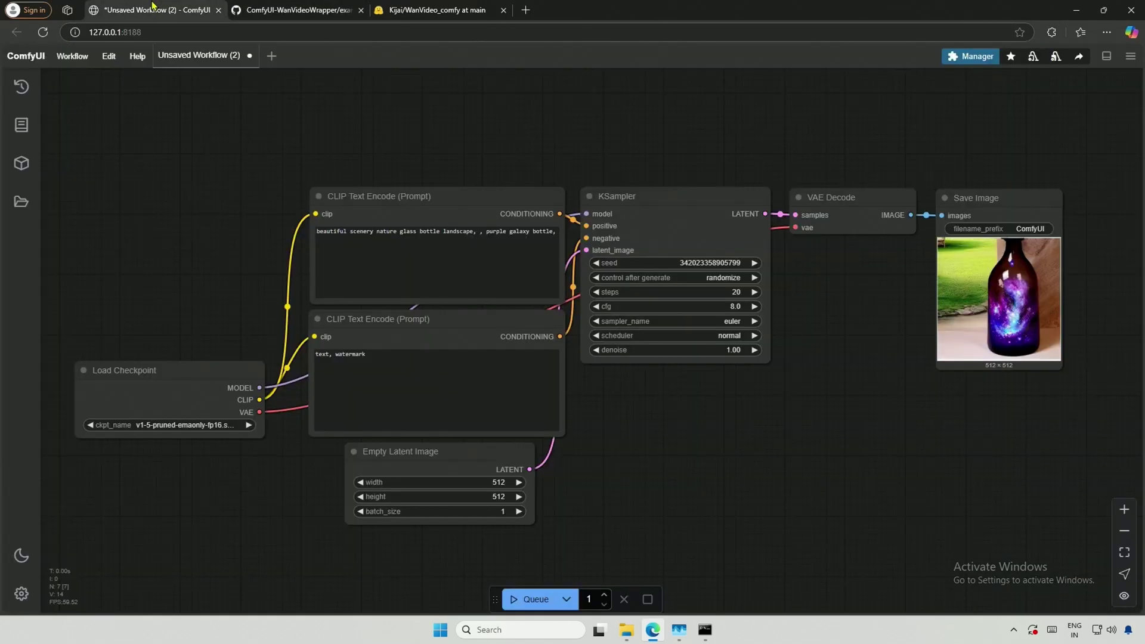
click(99, 577)
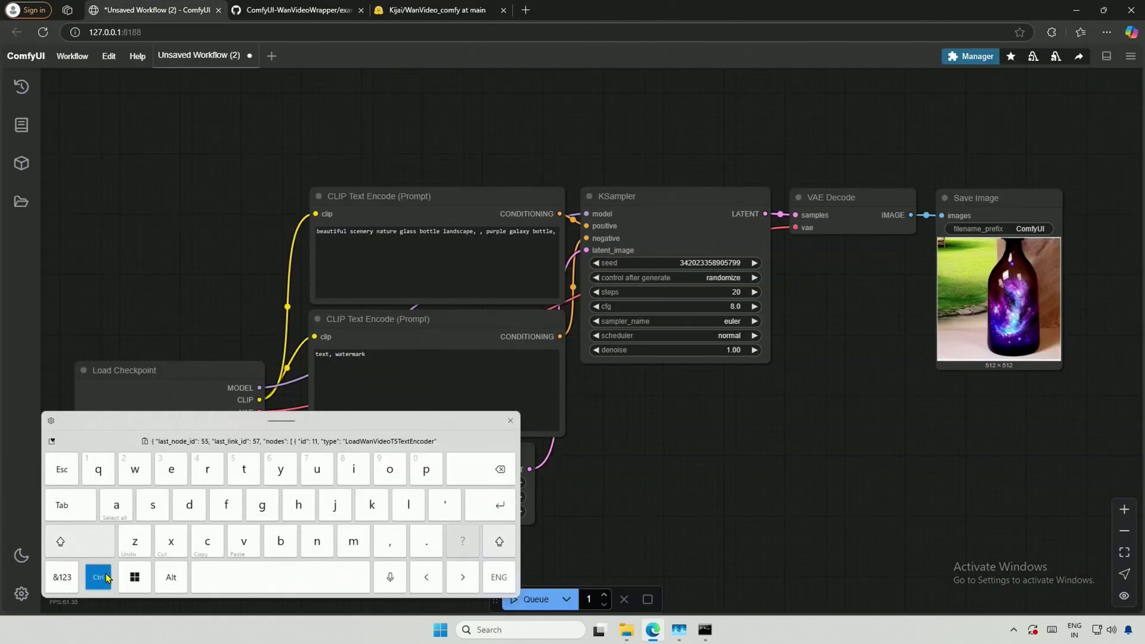
click(237, 547)
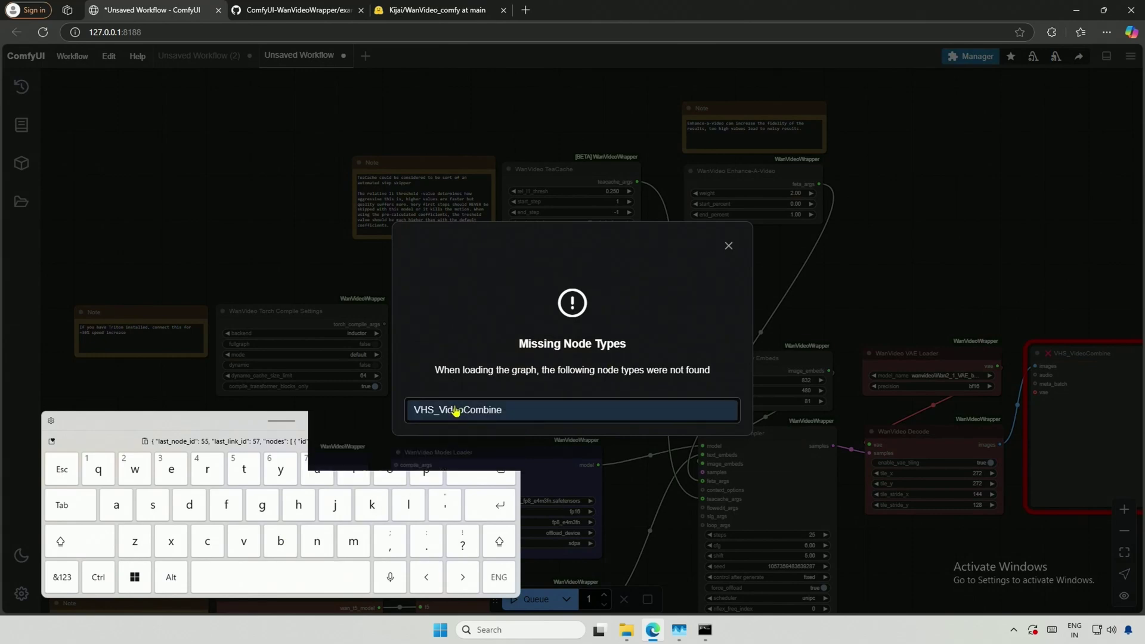
click(728, 246)
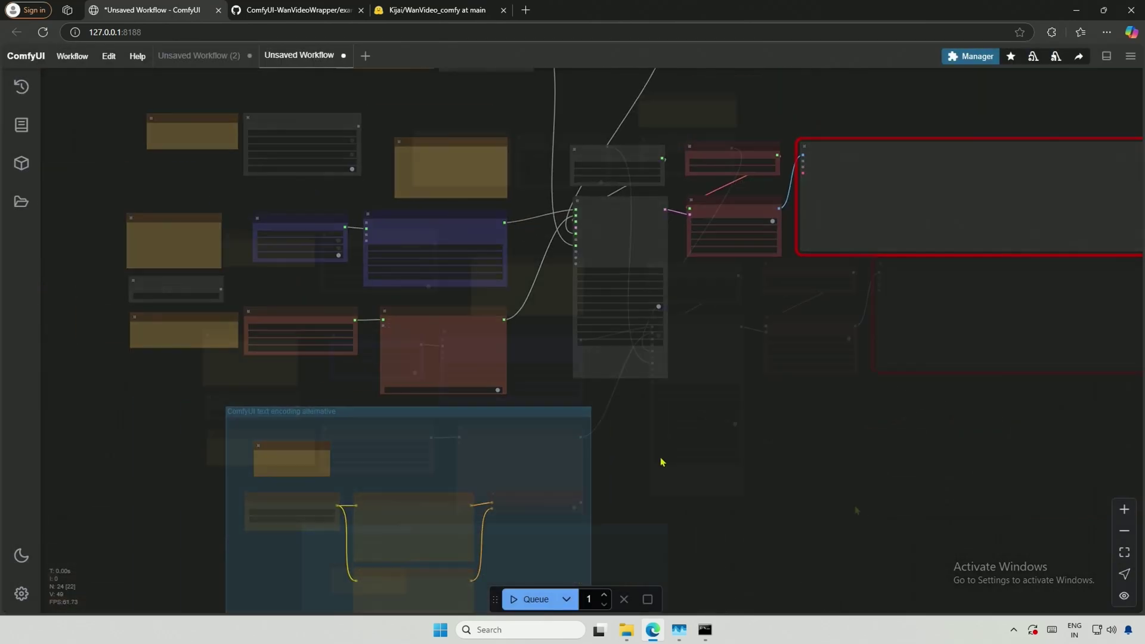
scroll(716, 501, up, 3)
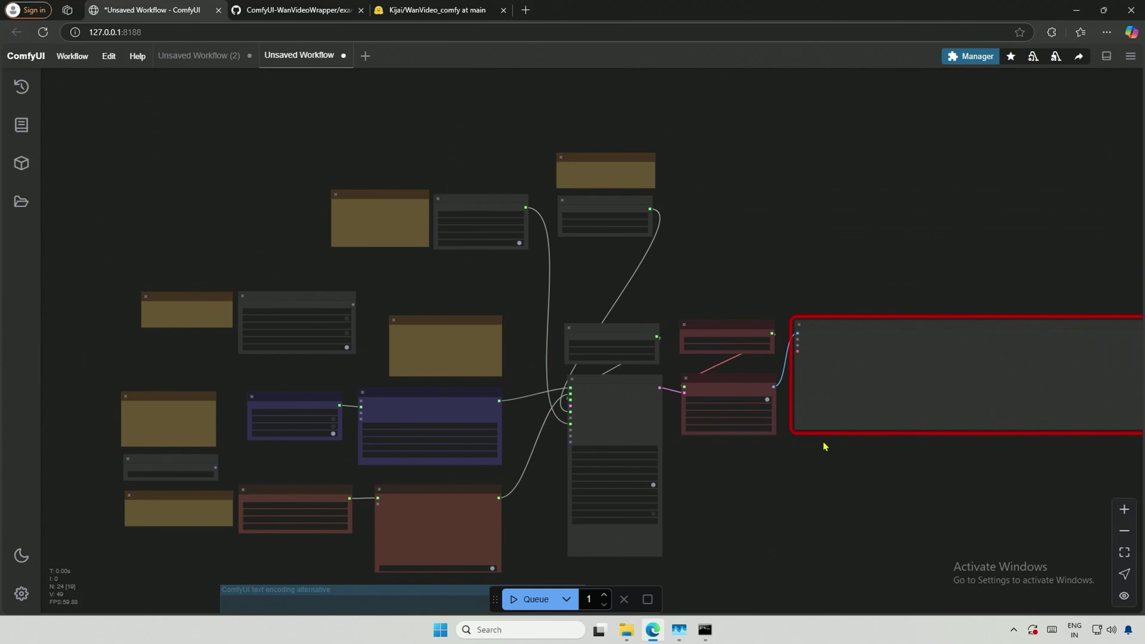
click(975, 65)
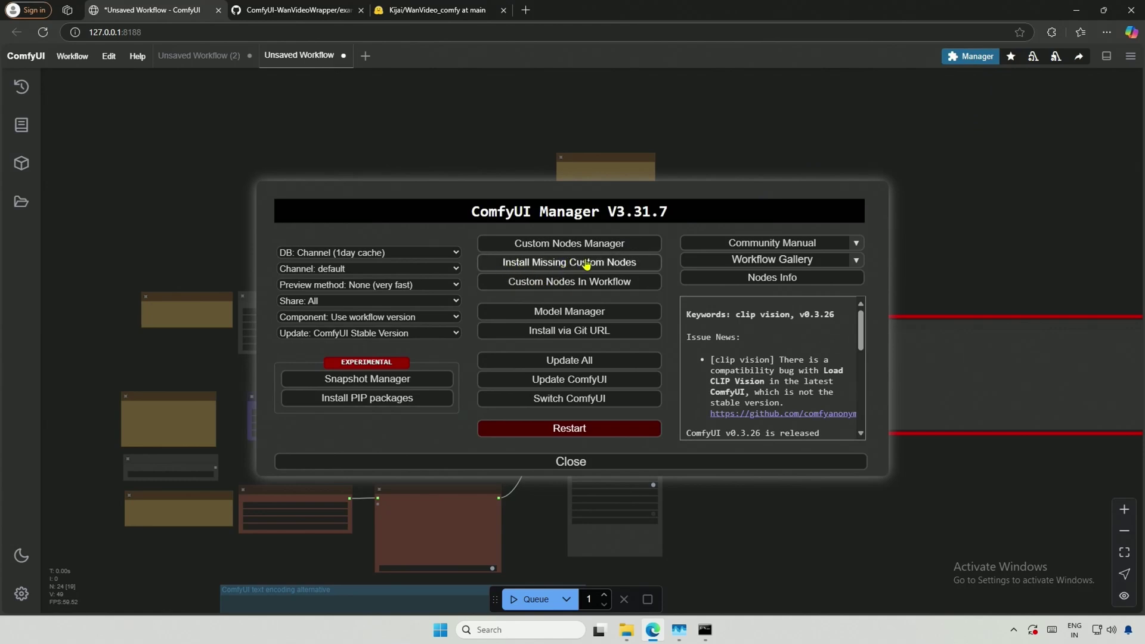
Install the missing ComfyUI-VideoHelperSuite node pack at the latest version.
click(613, 266)
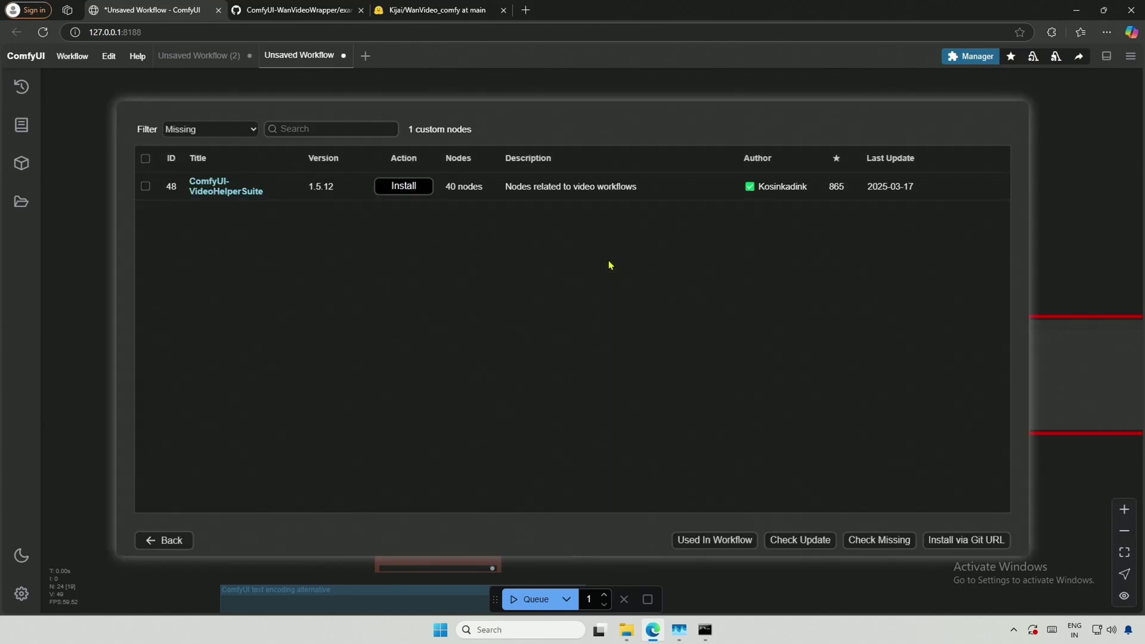
click(408, 189)
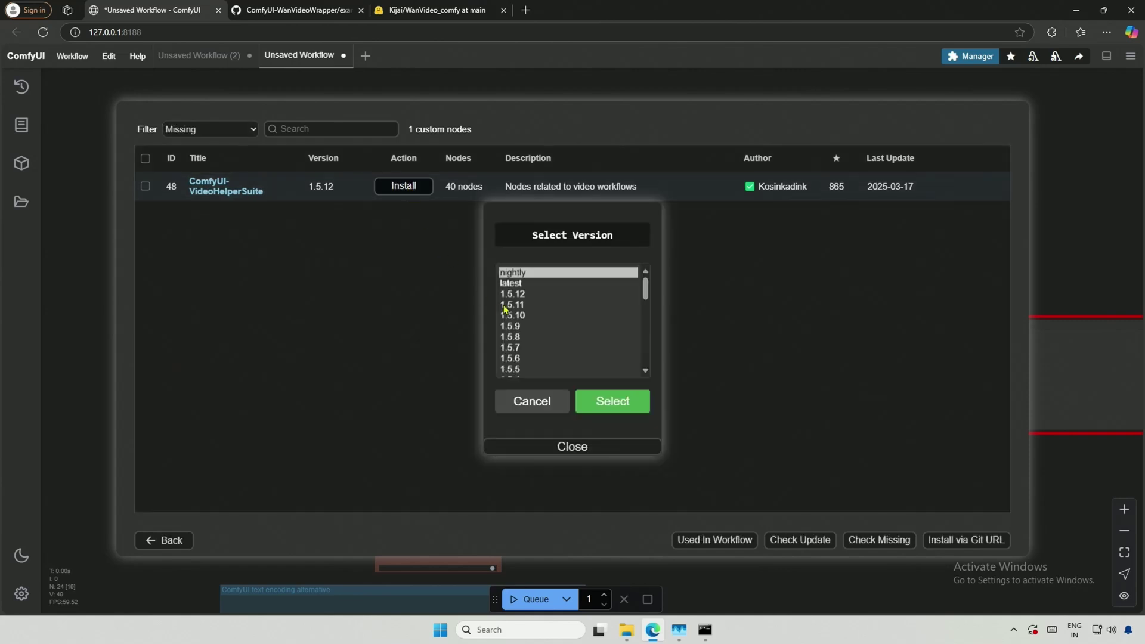
click(517, 284)
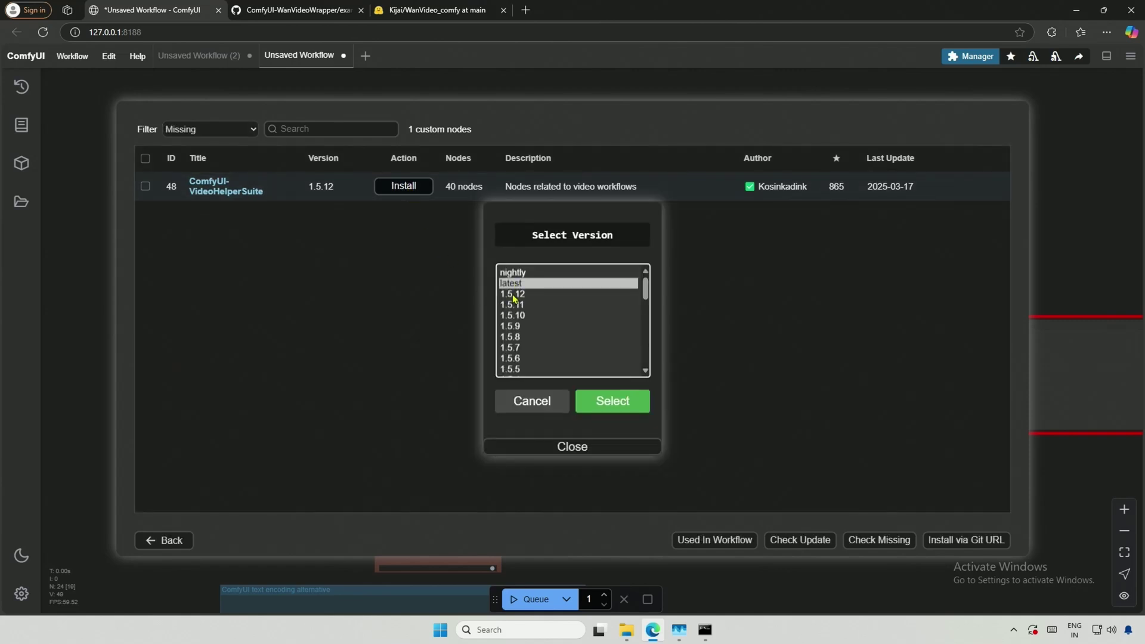
click(618, 409)
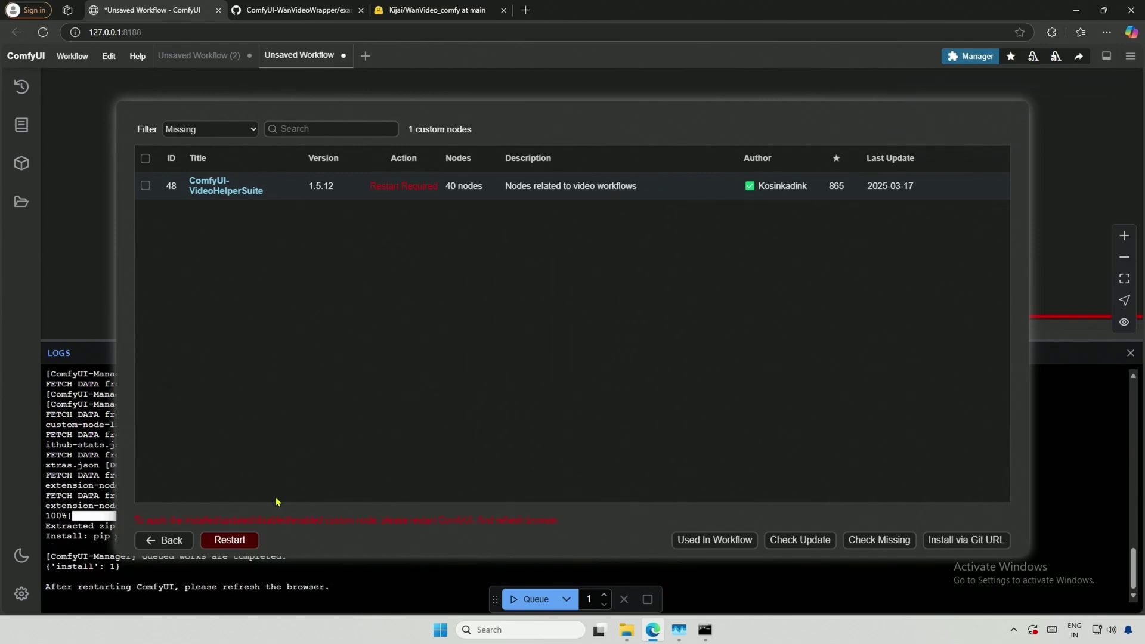
Restart the ComfyUI server and reload the browser page.
click(253, 552)
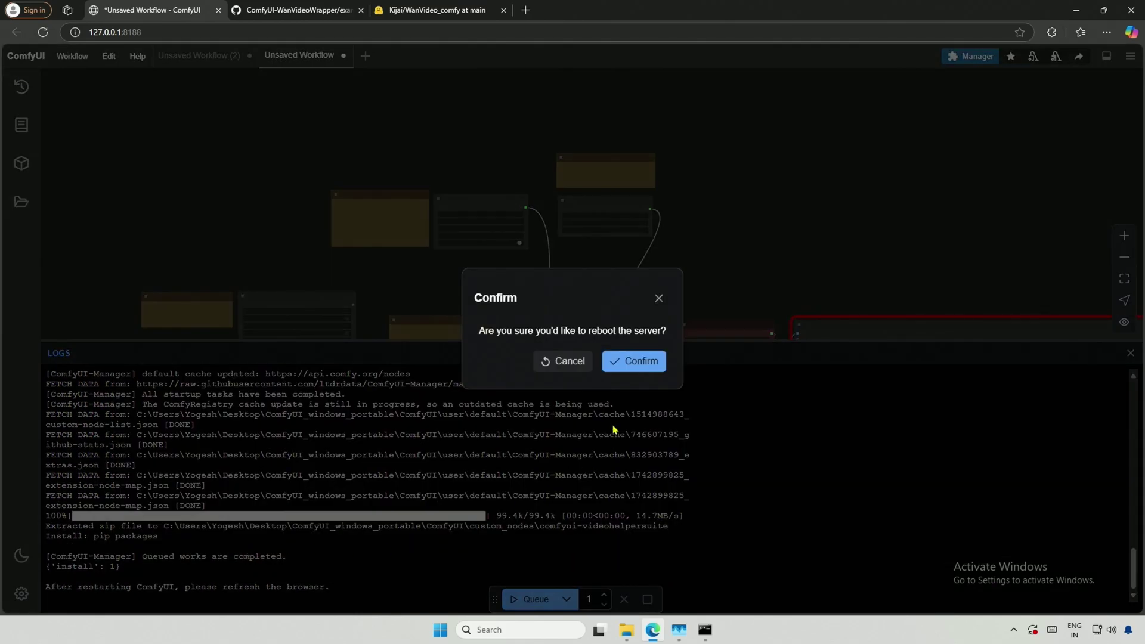
click(634, 361)
click(785, 365)
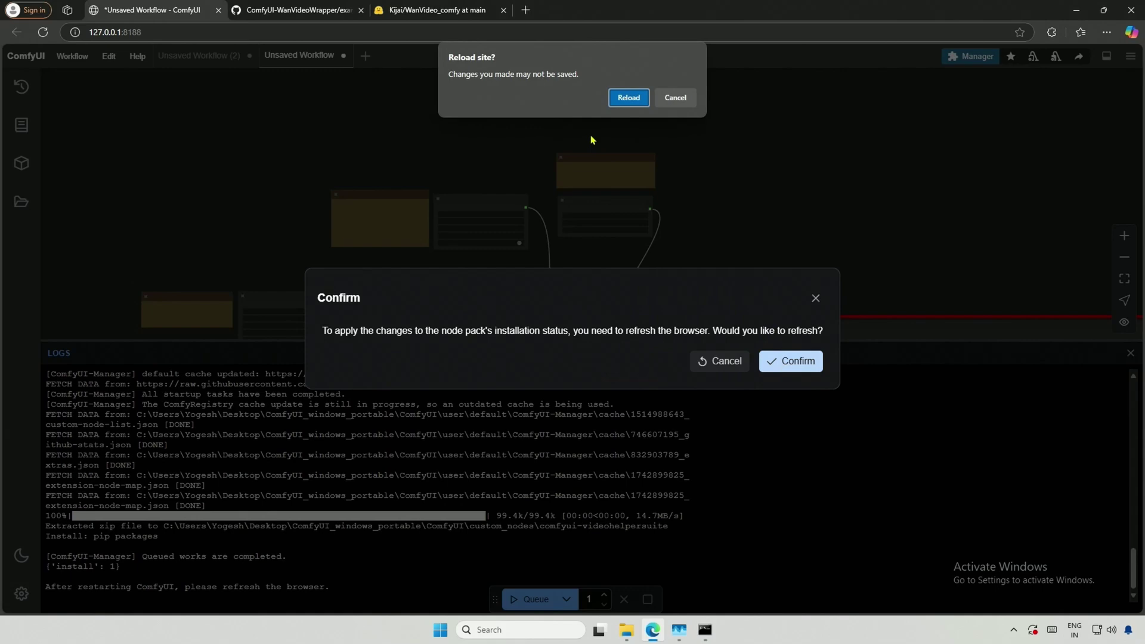
click(629, 98)
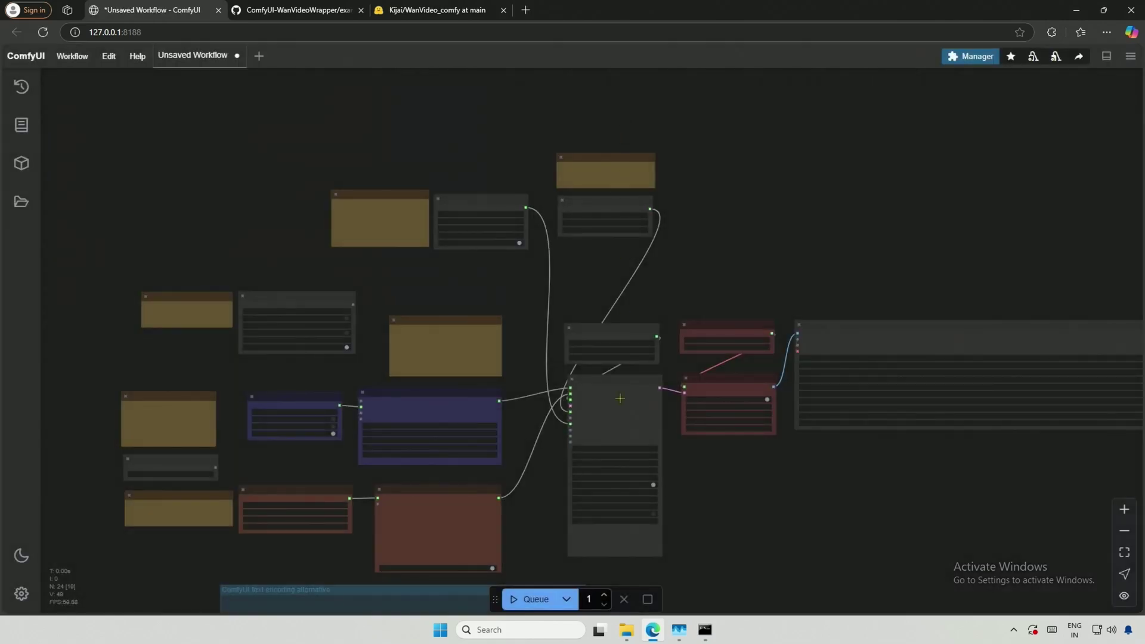
Queue the workflow and select the missing text encoder's file name in the validation error.
click(536, 599)
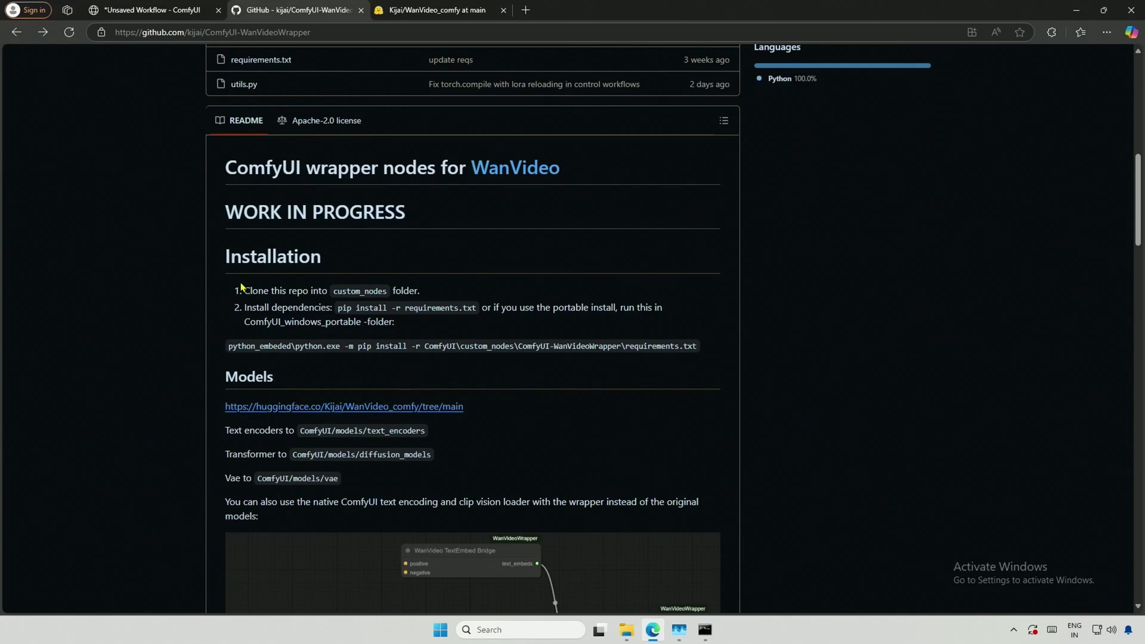
click(168, 9)
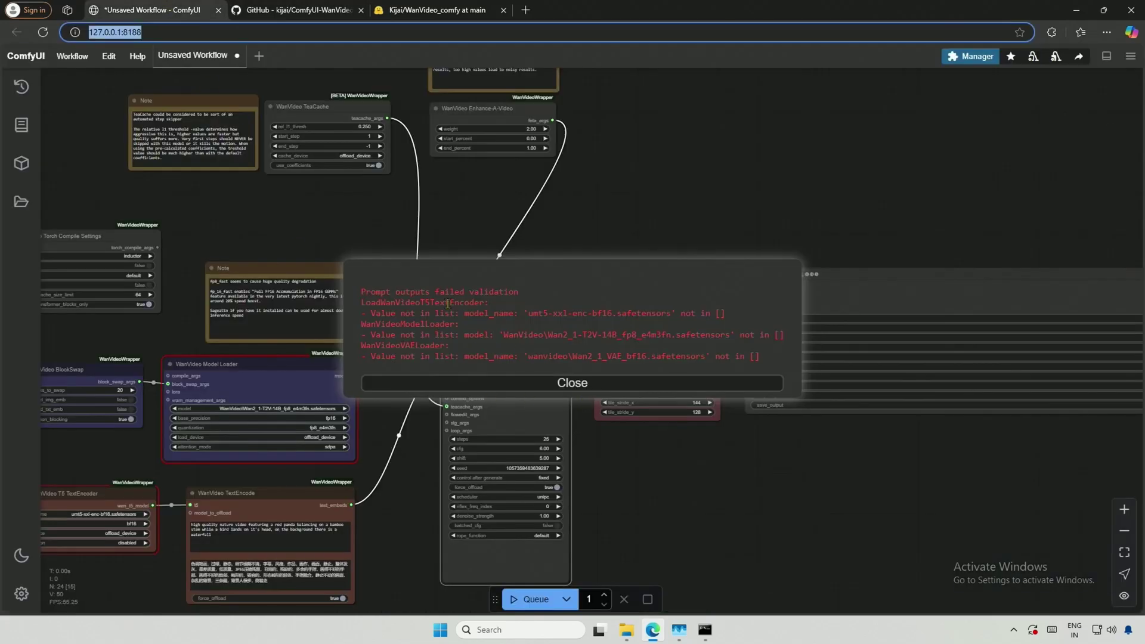
drag(446, 303, 466, 304)
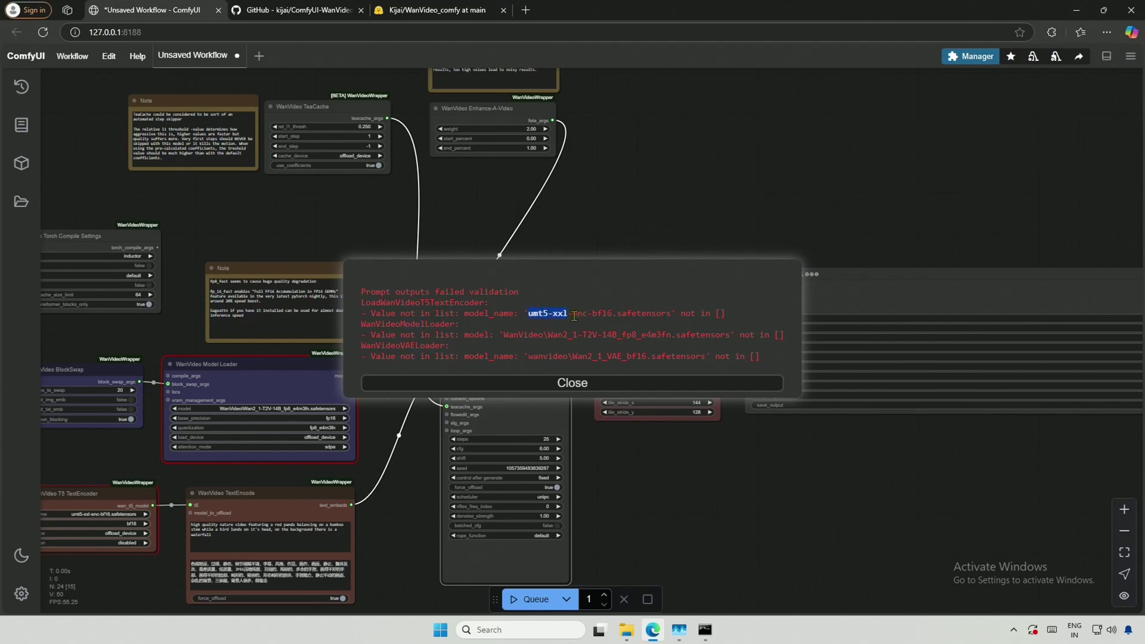
drag(574, 316, 669, 315)
click(297, 10)
Open Kijai's WanVideo_comfy files and download umt5-xxl-enc-bf16.safetensors into text_encoders.
middle_click(395, 407)
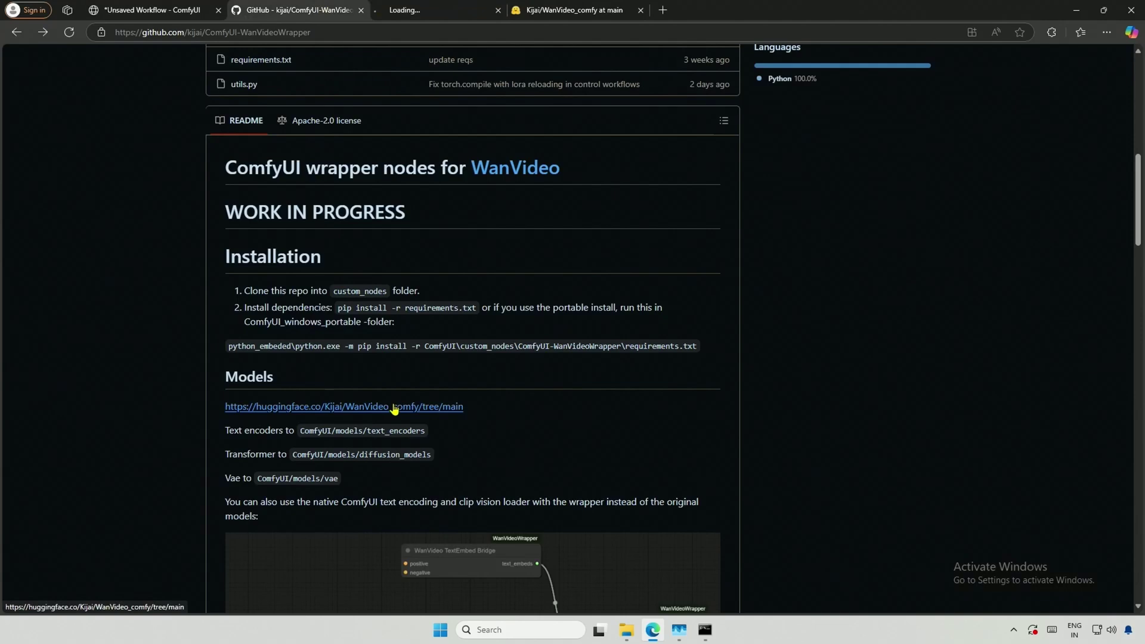
click(646, 10)
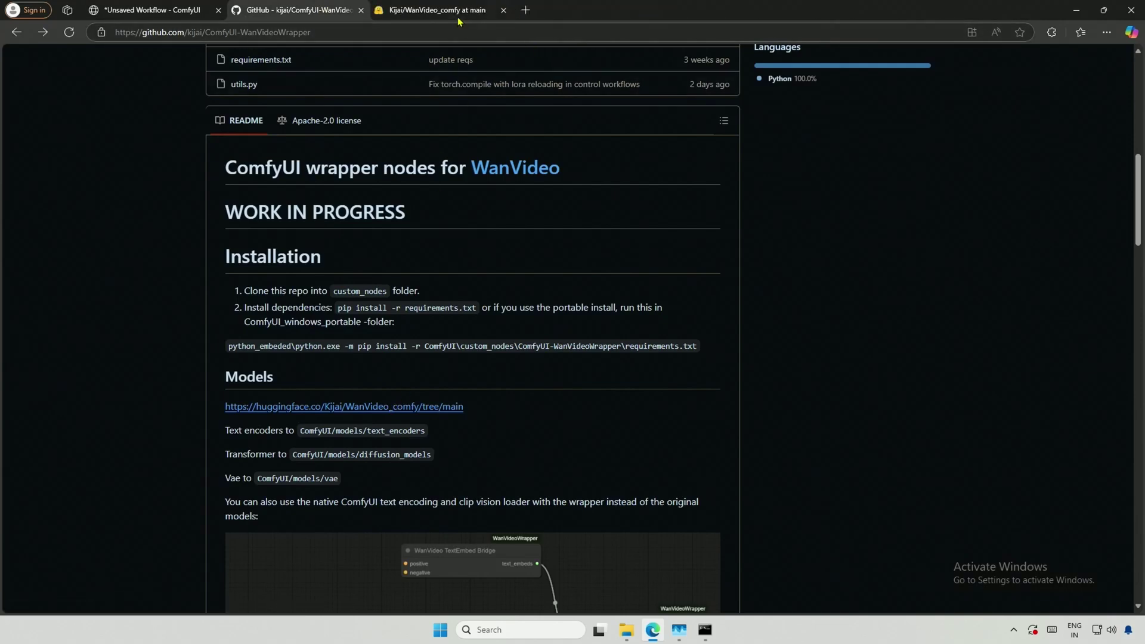
click(442, 10)
scroll(430, 361, down, 2)
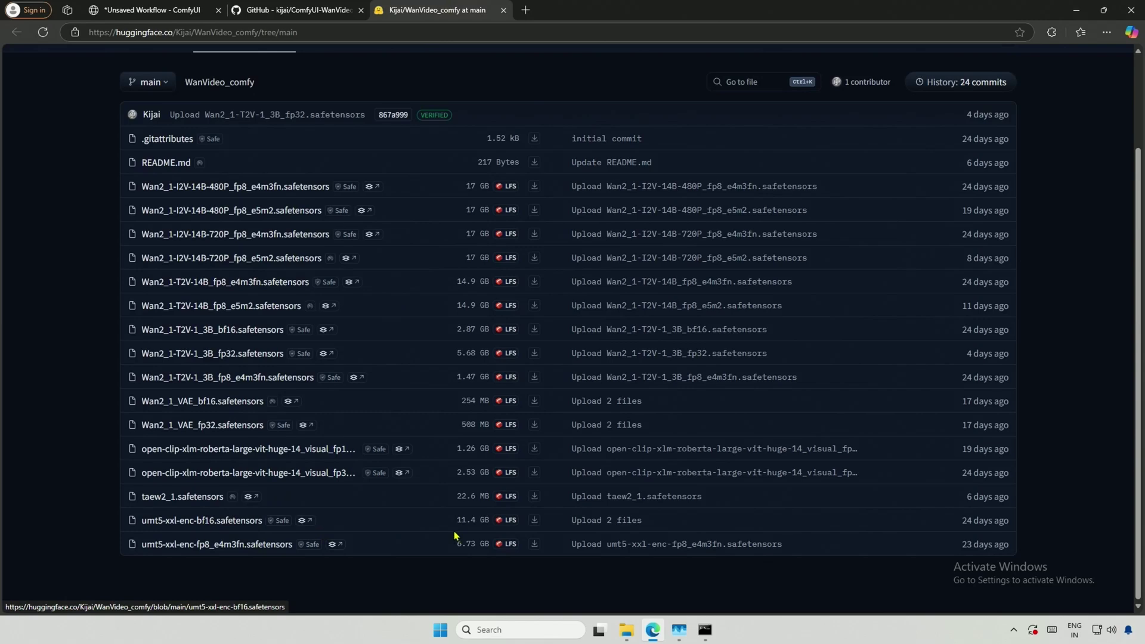
click(534, 520)
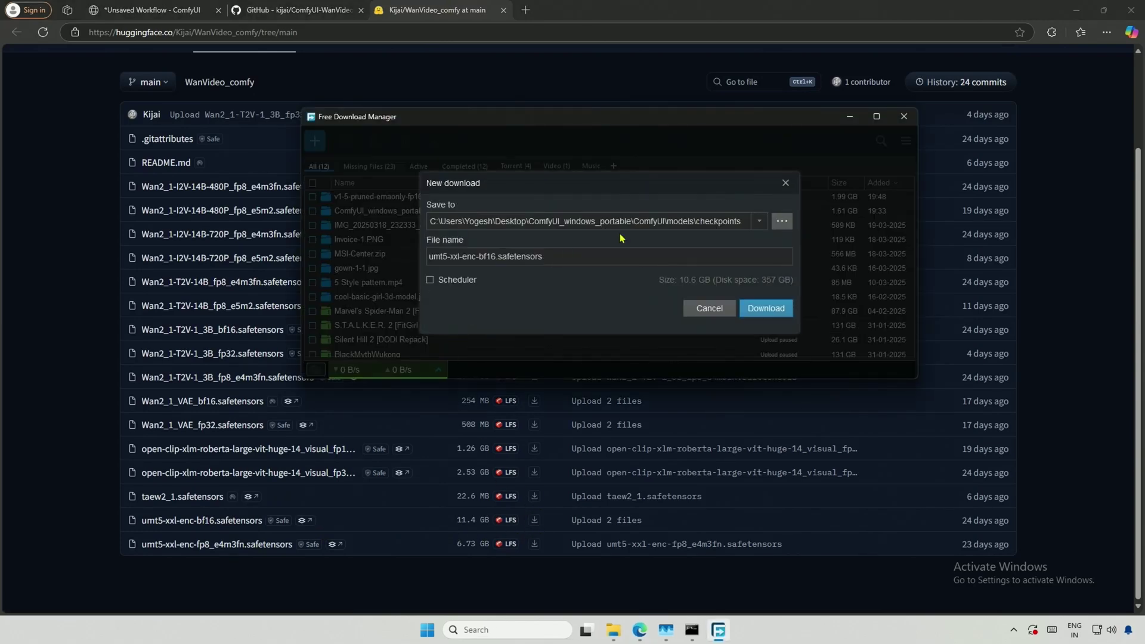
click(781, 222)
scroll(467, 358, down, 1)
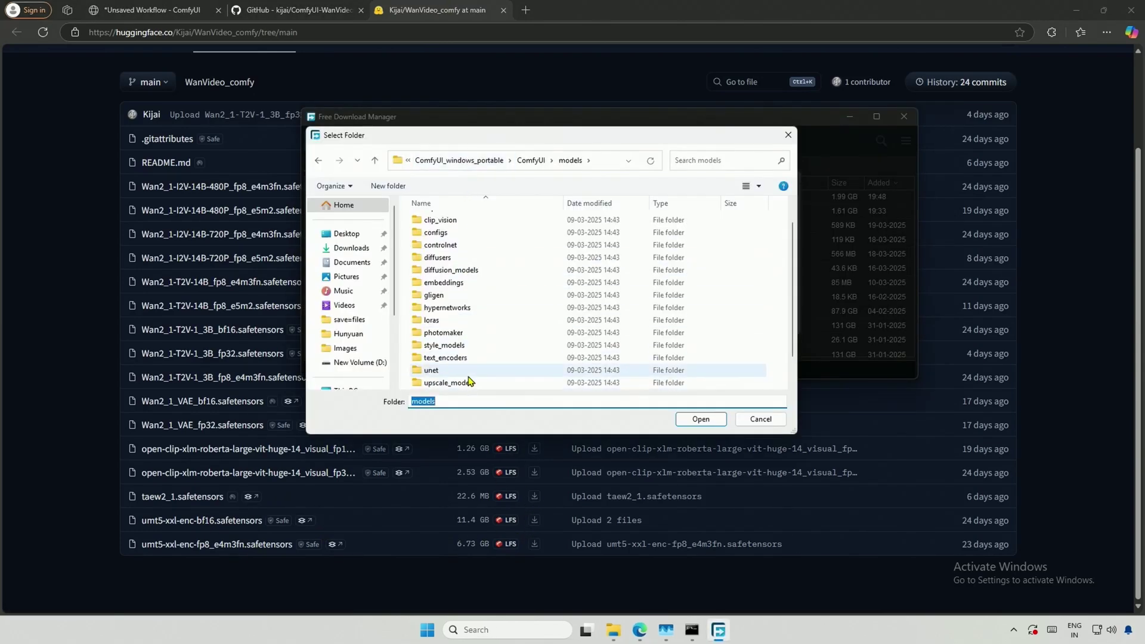
click(463, 358)
double_click(464, 361)
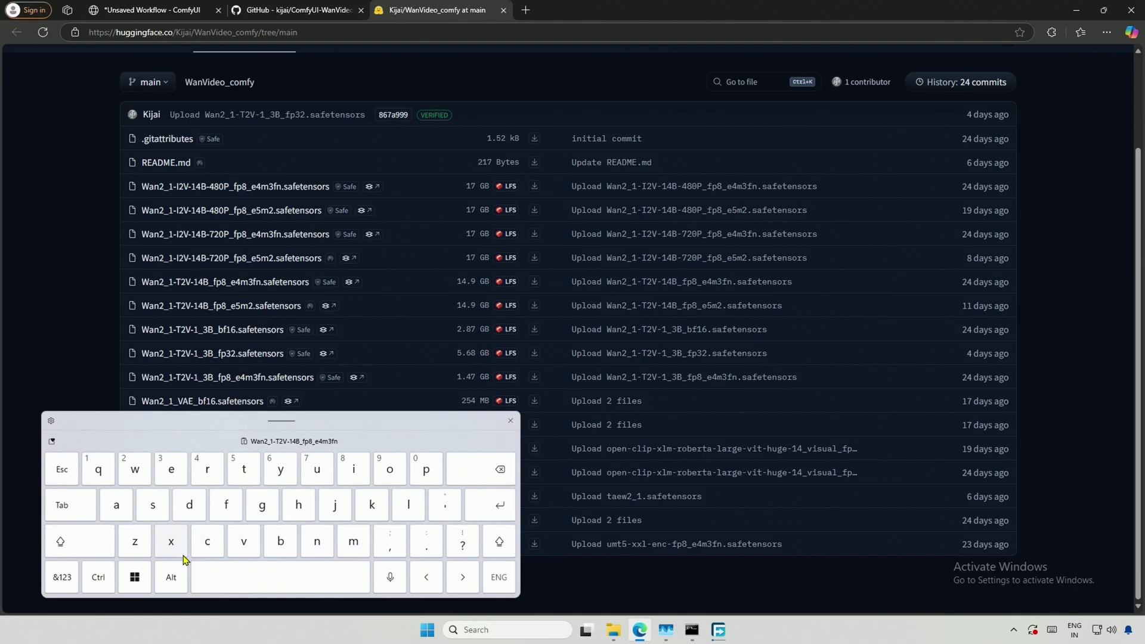
Find and download Wan2_1-T2V-14B_fp8_e4m3fn.safetensors into diffusion_models.
click(98, 577)
click(226, 504)
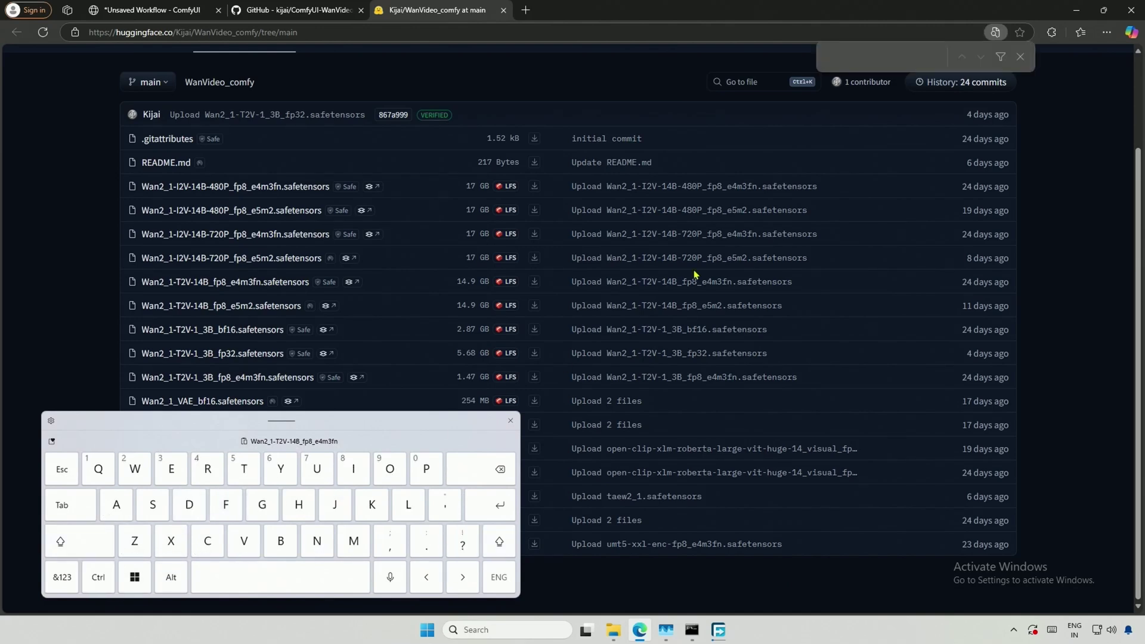
right_click(854, 64)
click(882, 195)
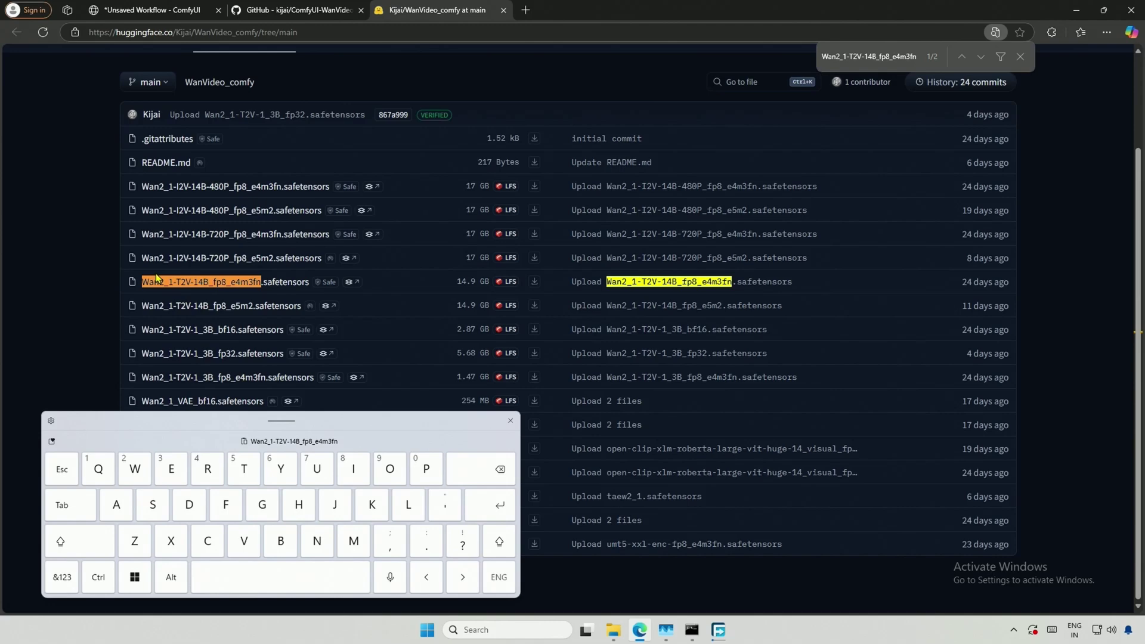
click(535, 281)
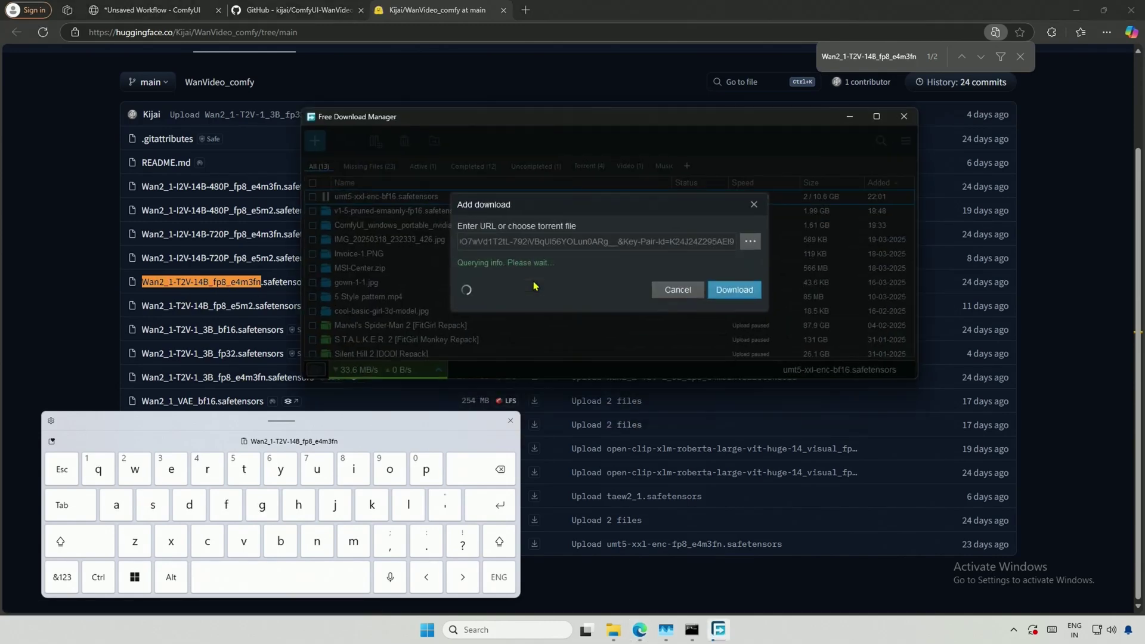
click(786, 222)
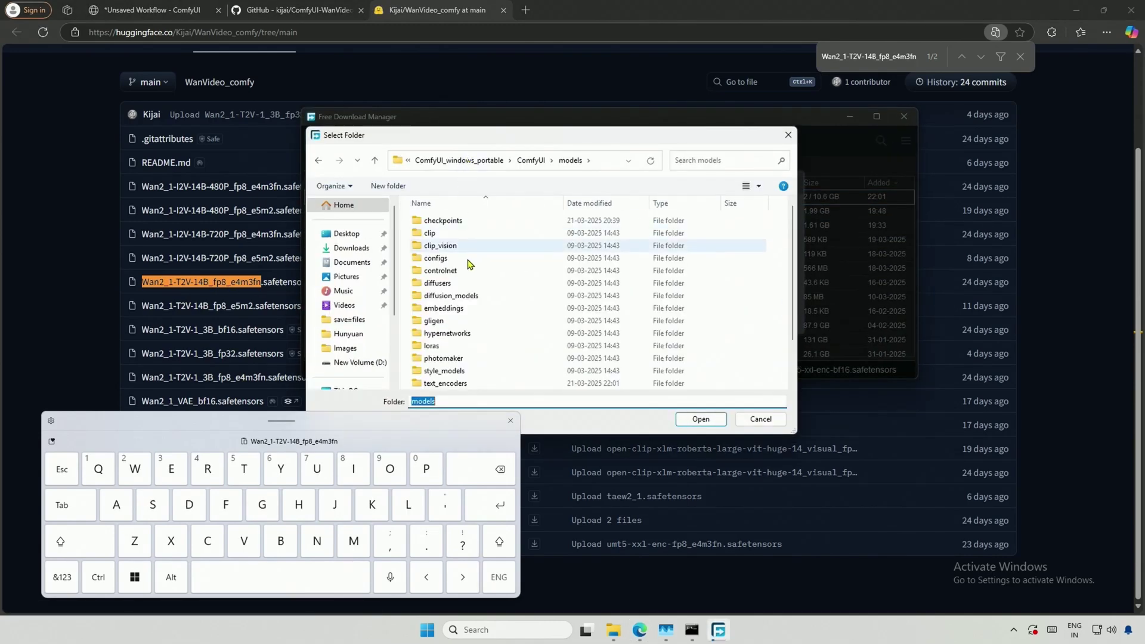
double_click(458, 295)
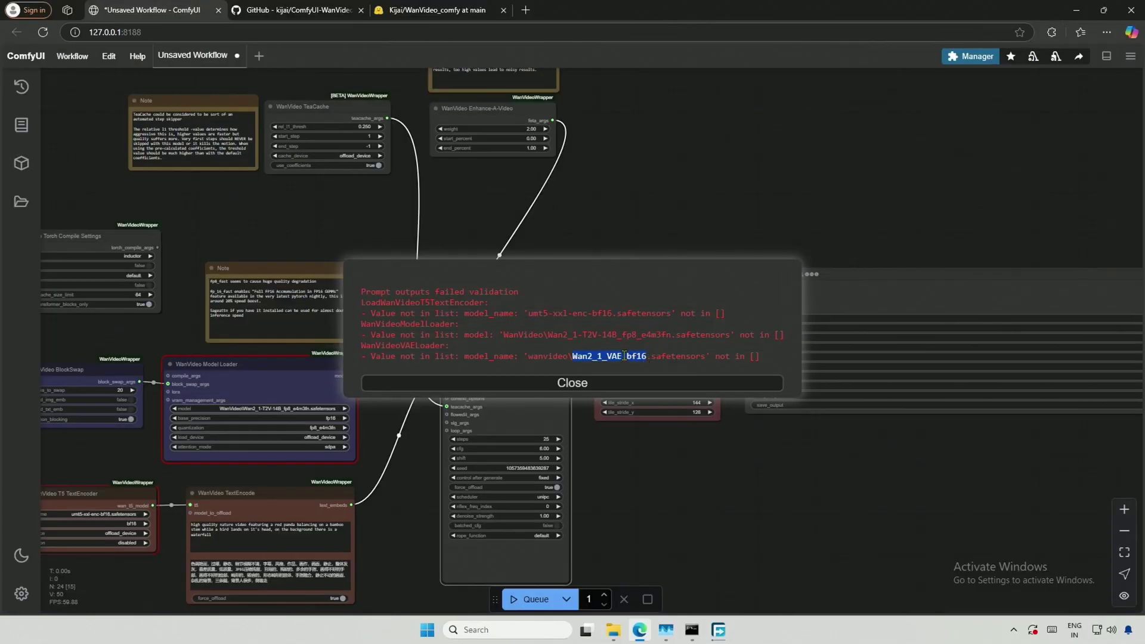
Find Wan2_1_VAE_bf16.safetensors and download it into ComfyUI\models\vae.
right_click(624, 357)
click(644, 370)
click(431, 9)
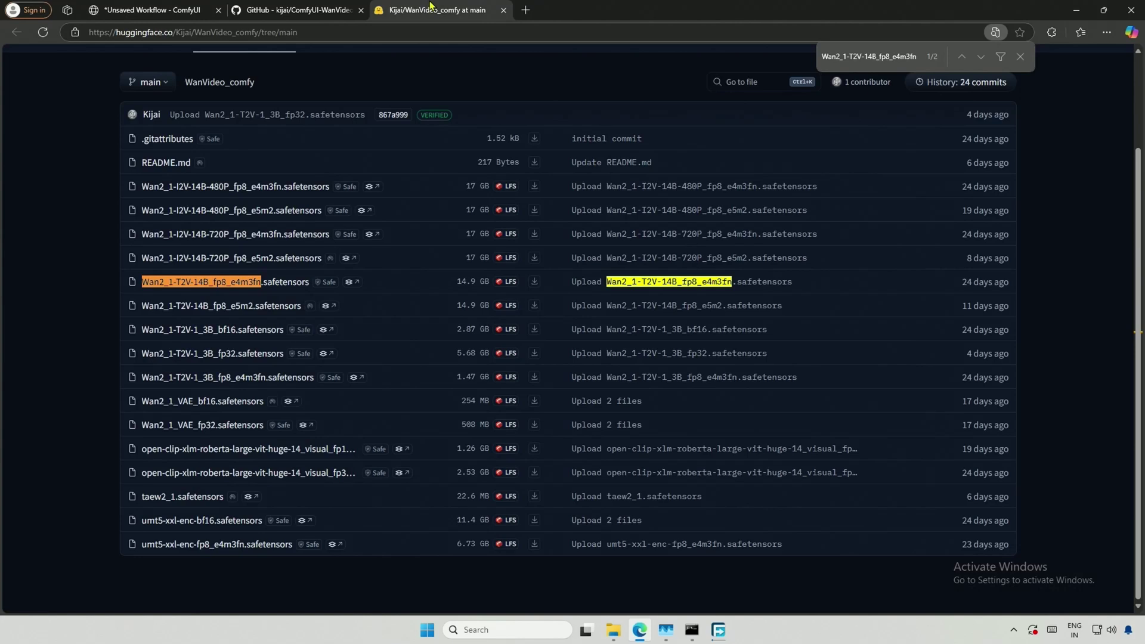
triple_click(860, 58)
right_click(862, 59)
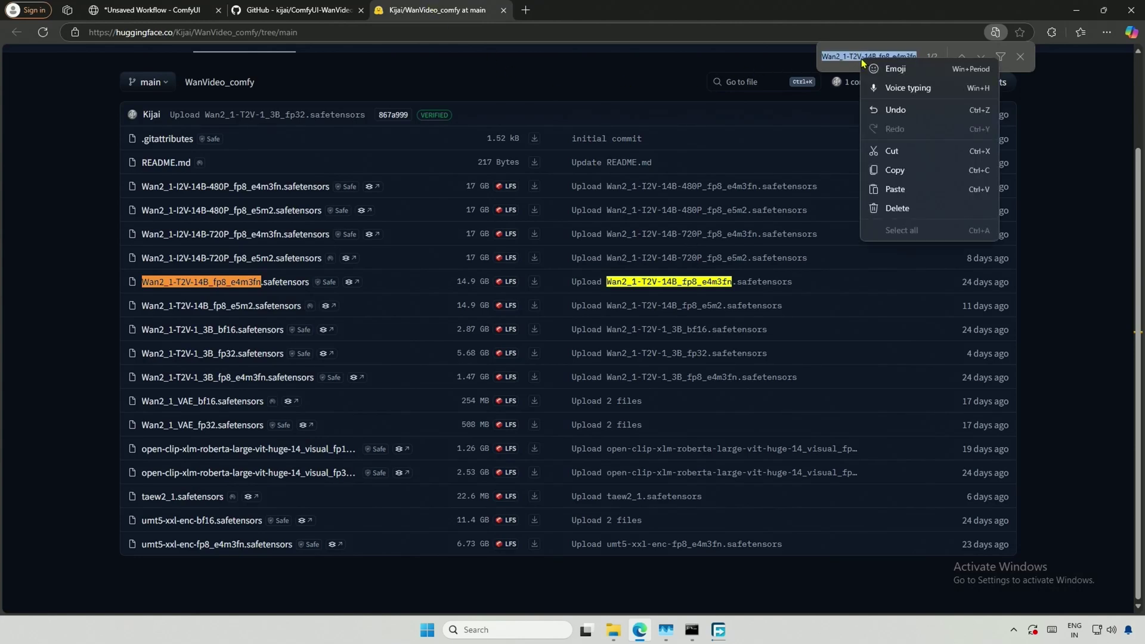
click(872, 189)
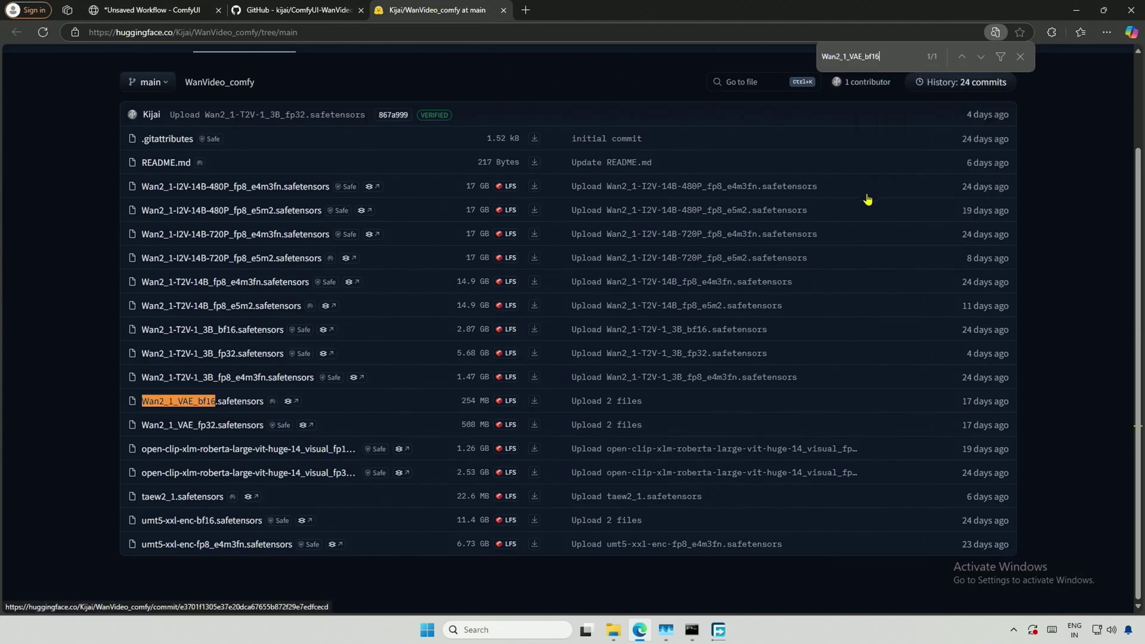
click(533, 405)
click(791, 222)
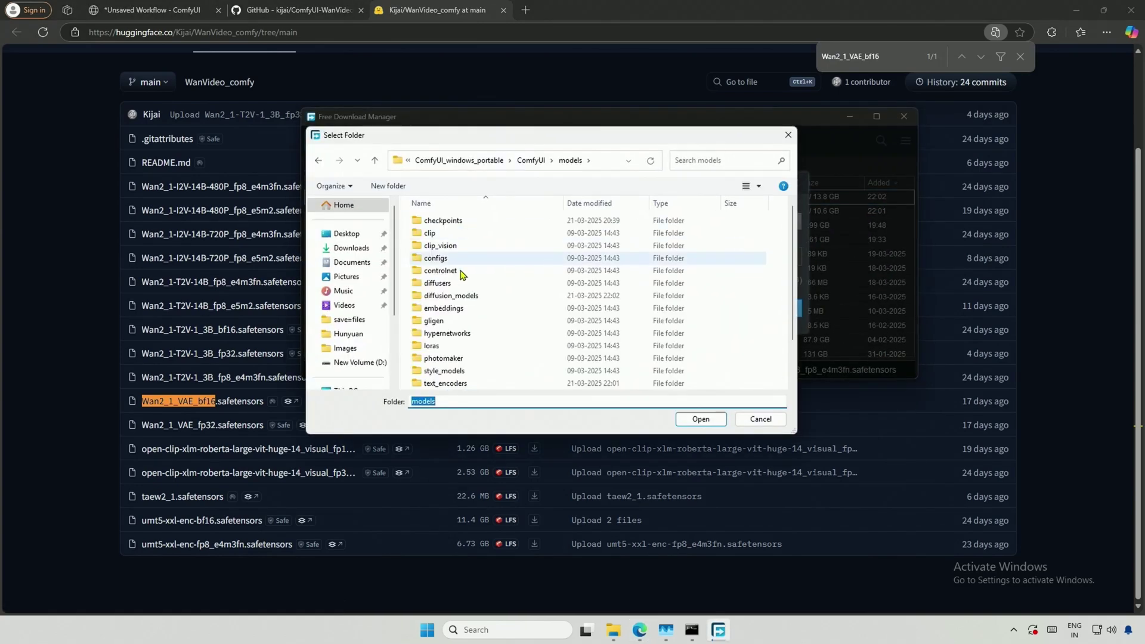
scroll(447, 372, down, 2)
double_click(442, 371)
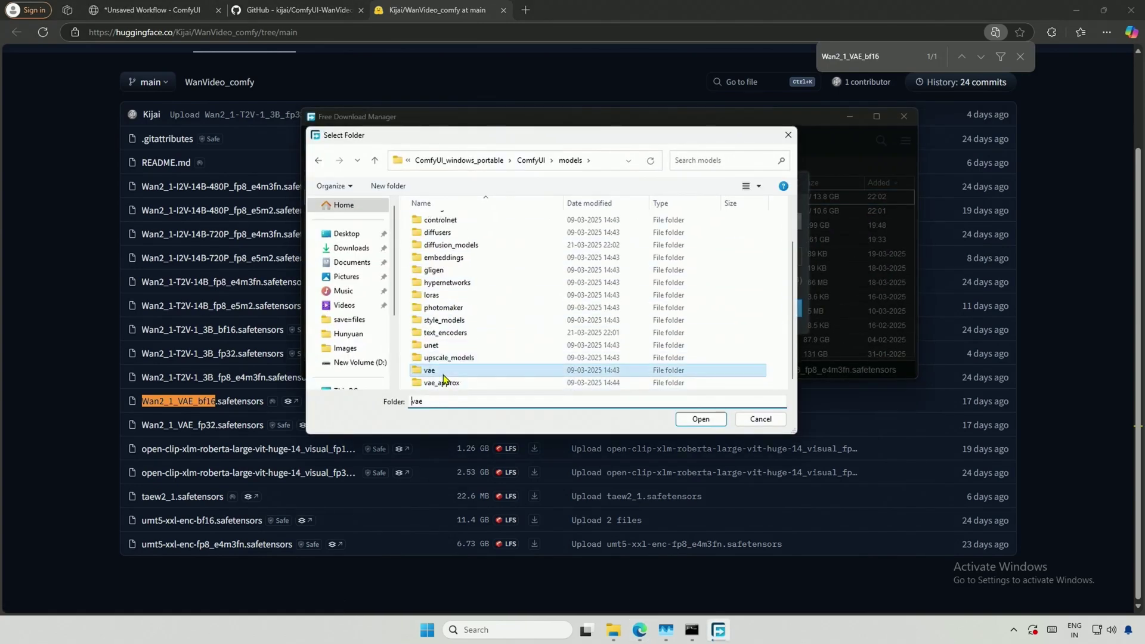
click(701, 419)
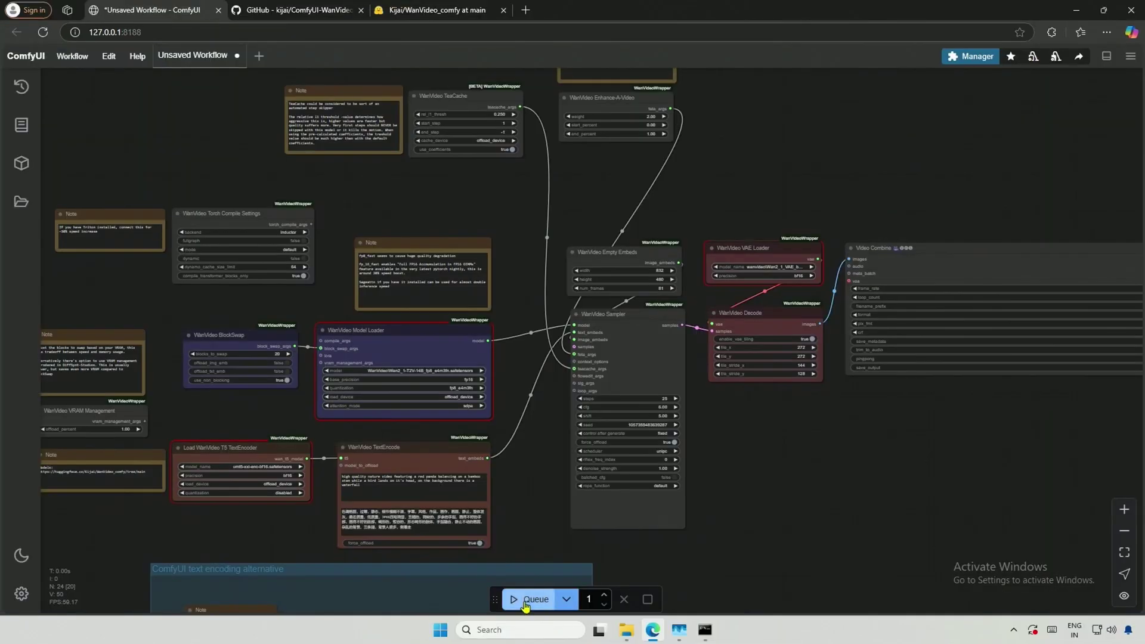
After a failed queue, set the WanVideo Model Loader to Wan2_1-T2V-14B_fp8_e4m3fn.safetensors.
click(525, 600)
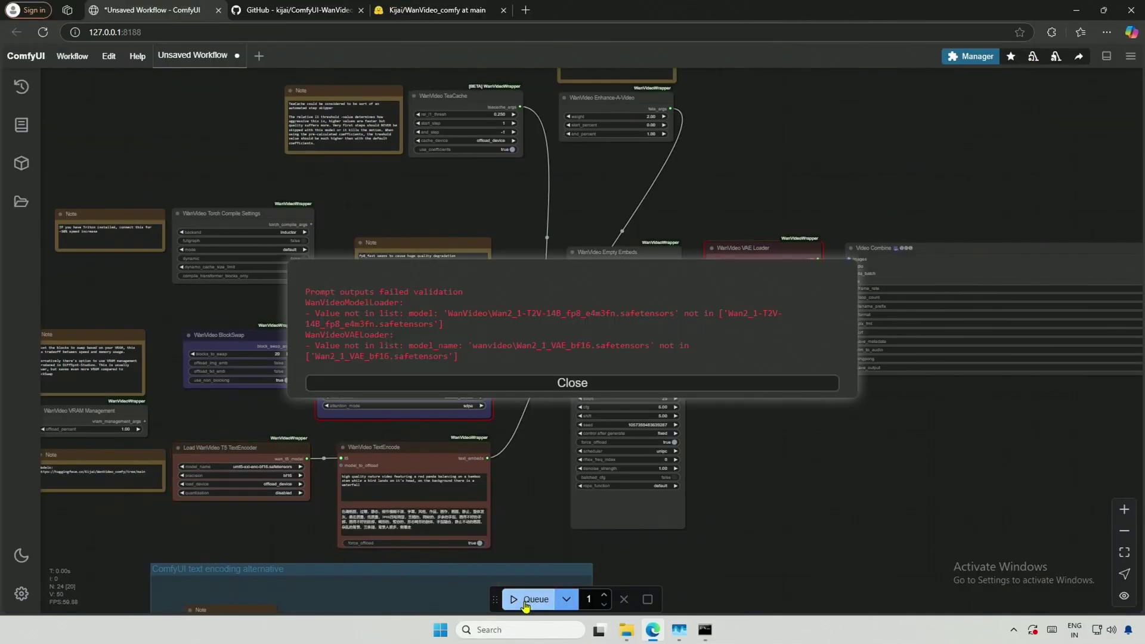
click(574, 385)
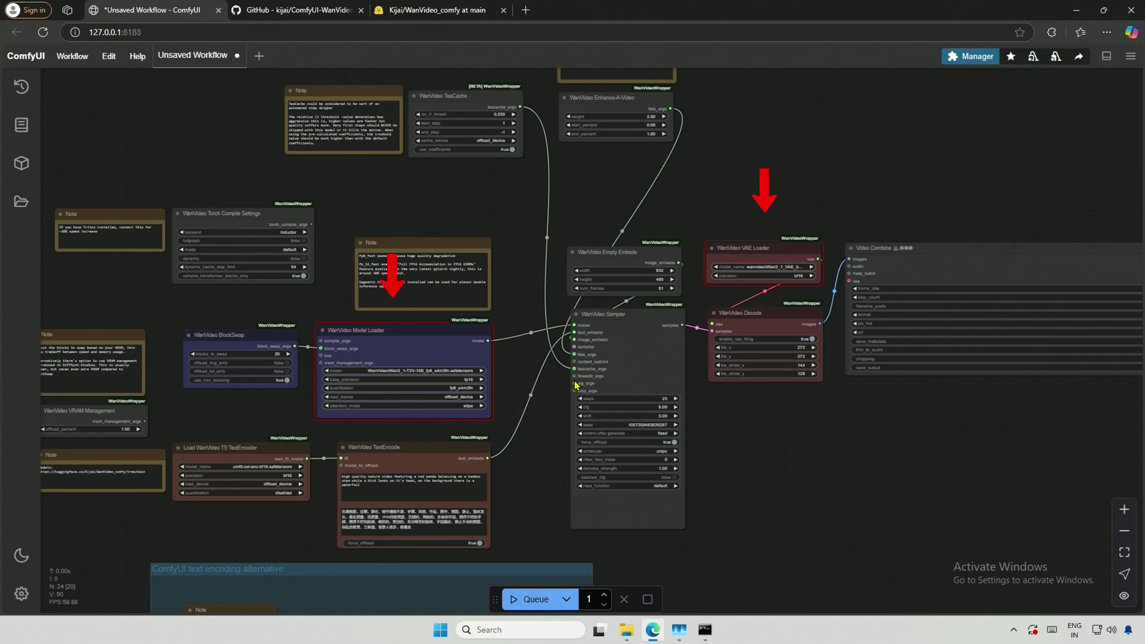
scroll(568, 383, up, 10)
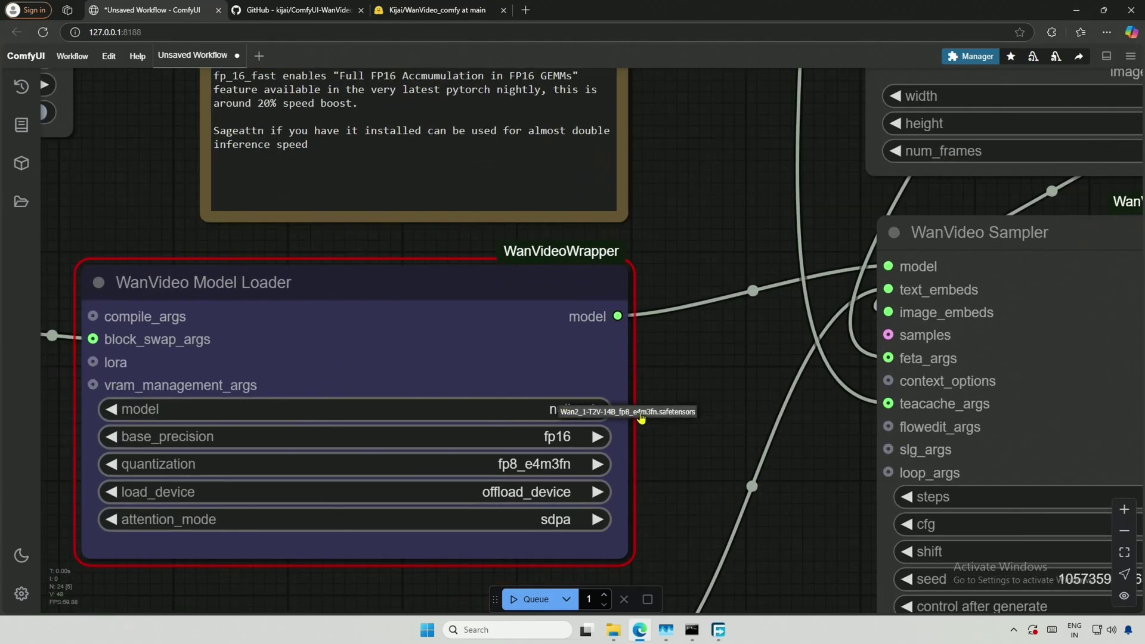
click(597, 410)
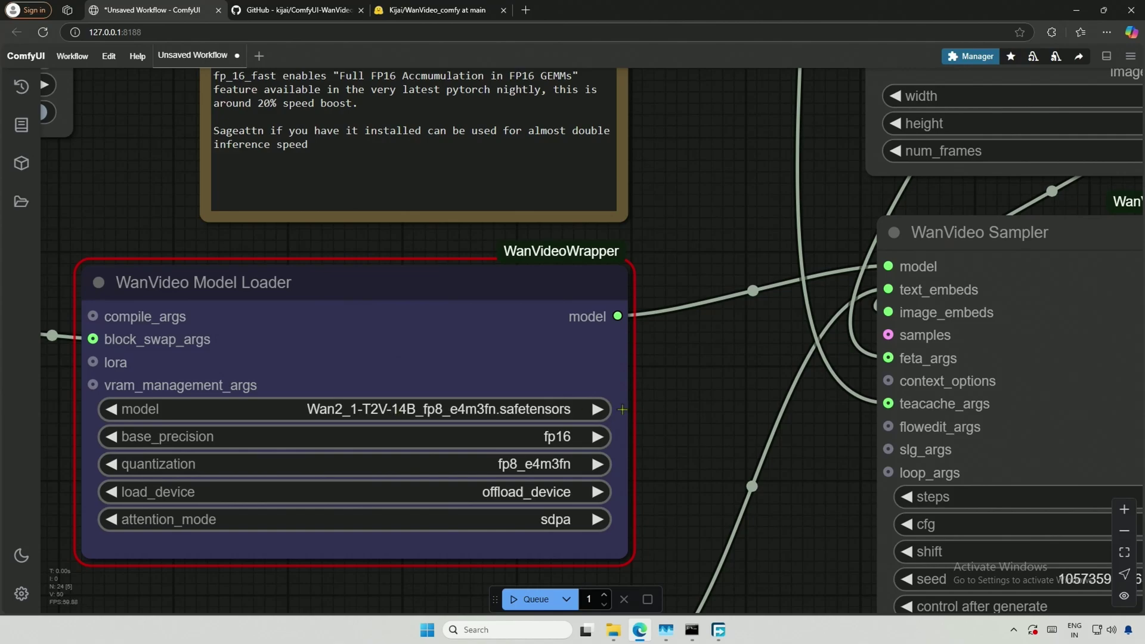
scroll(622, 410, down, 5)
scroll(858, 243, up, 2)
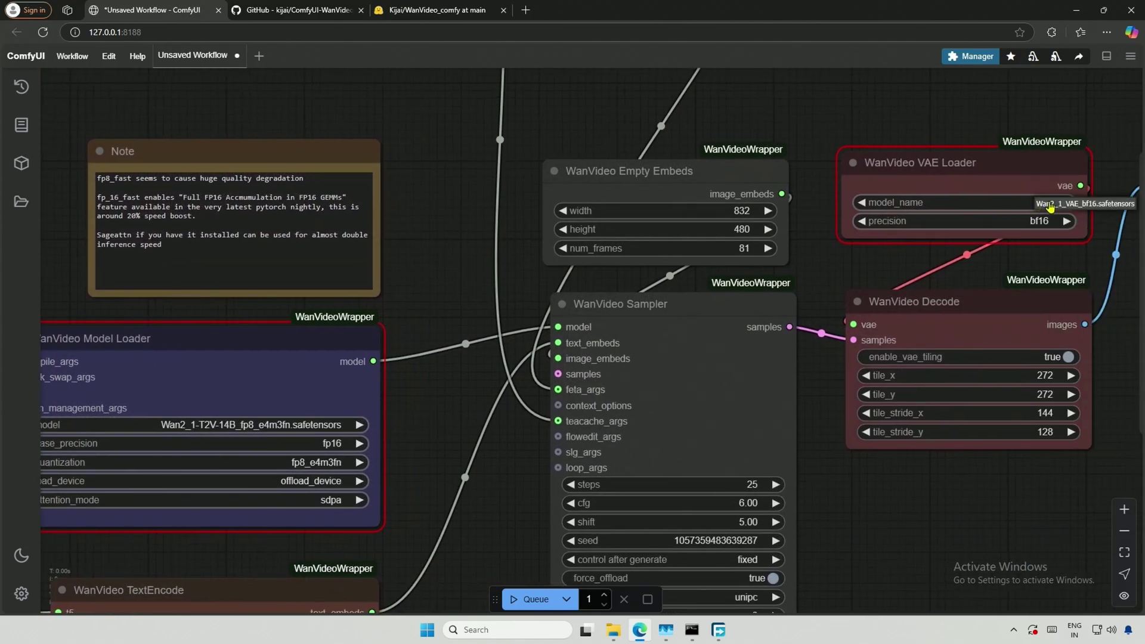
Set the VAE Loader to Wan2_1_VAE_bf16.safetensors and queue the workflow again.
click(1048, 202)
scroll(869, 506, down, 2)
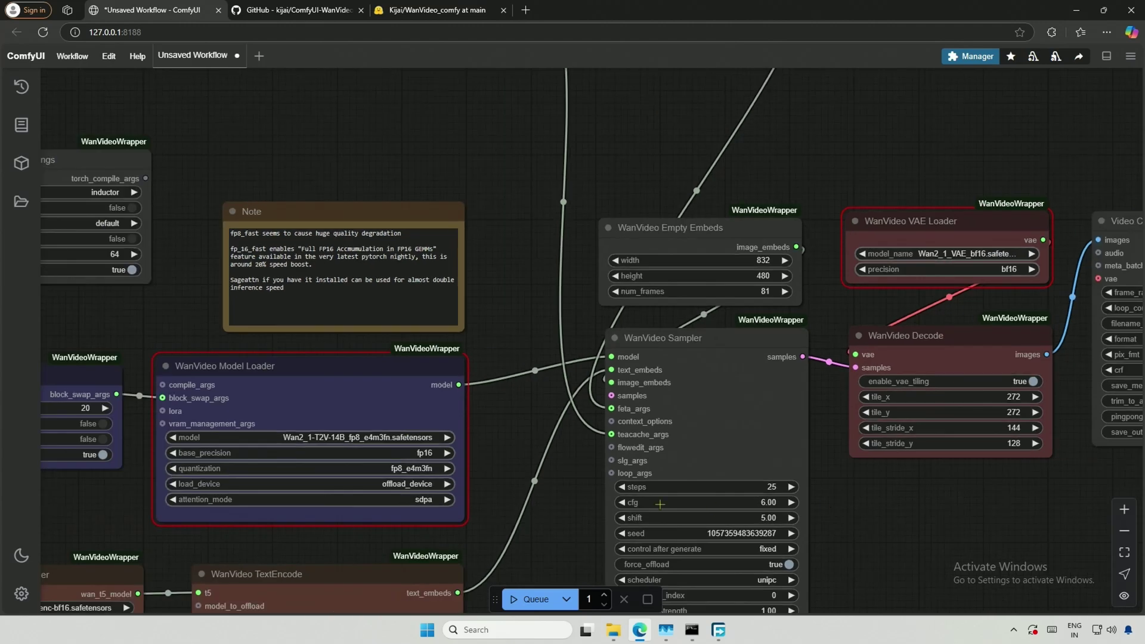
drag(530, 494, 580, 526)
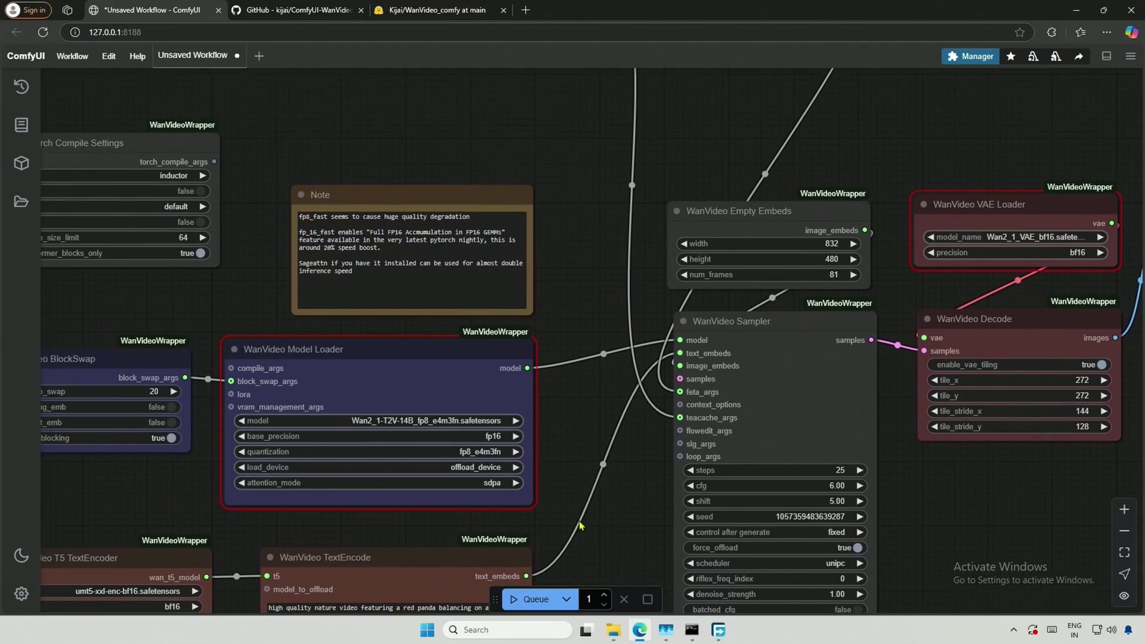
click(532, 598)
Let the run finish while checking GPU load in Task Manager, then pan to the red panda video preview.
scroll(645, 510, down, 2)
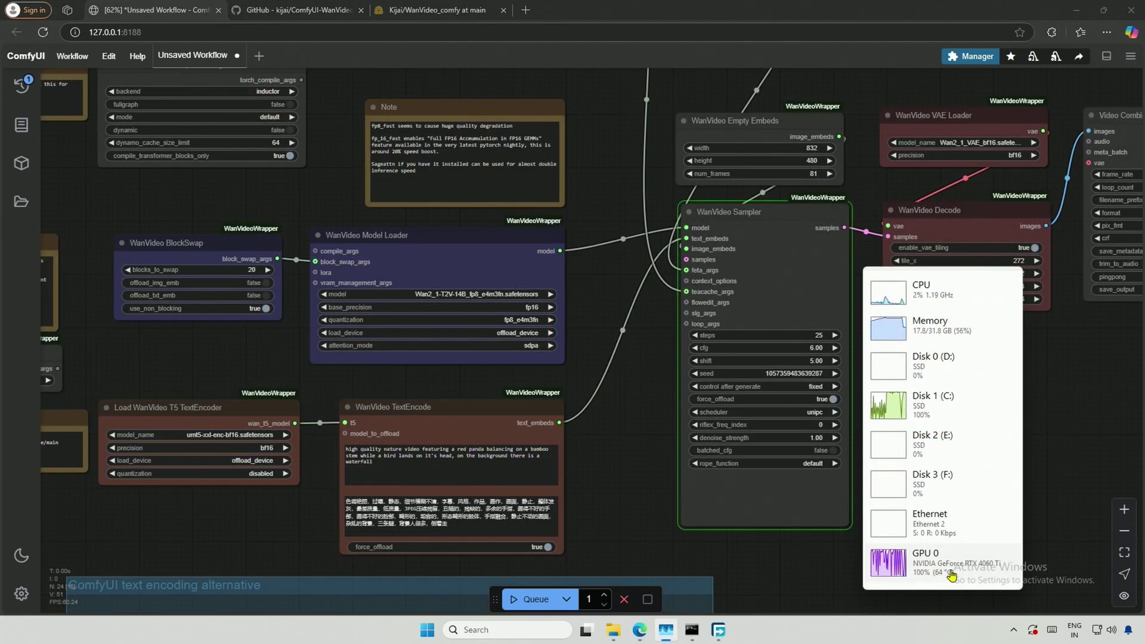
double_click(951, 576)
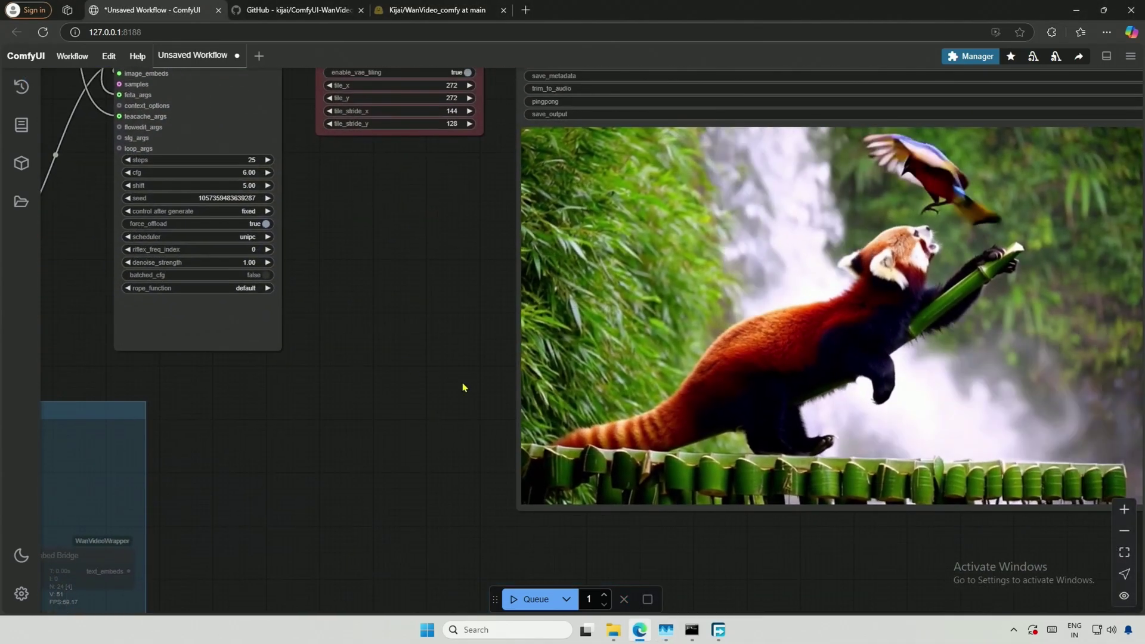
drag(464, 388, 299, 401)
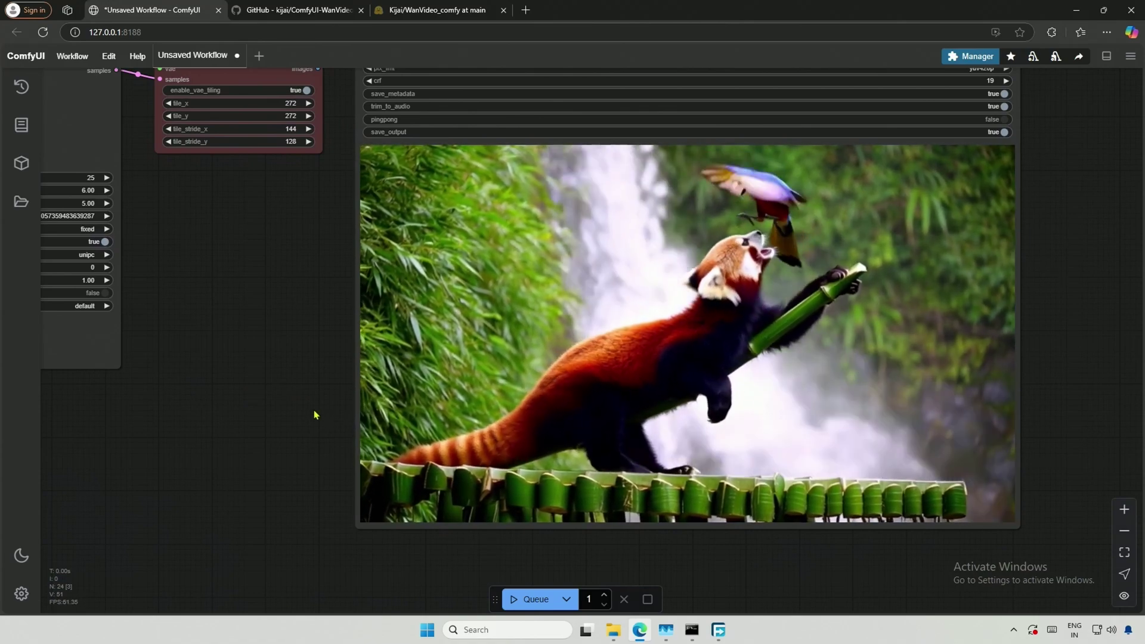
mouse_move(524, 422)
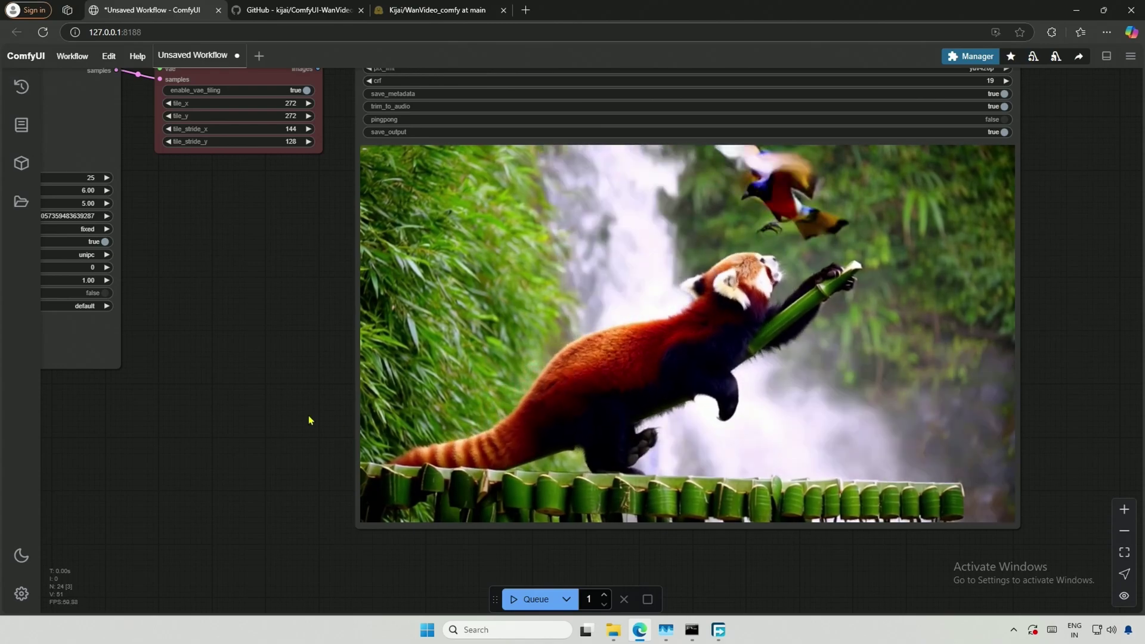
drag(306, 415, 653, 385)
Pan around the text-to-video graph and inspect the positive prompt in the TextEncode node.
scroll(495, 370, up, 3)
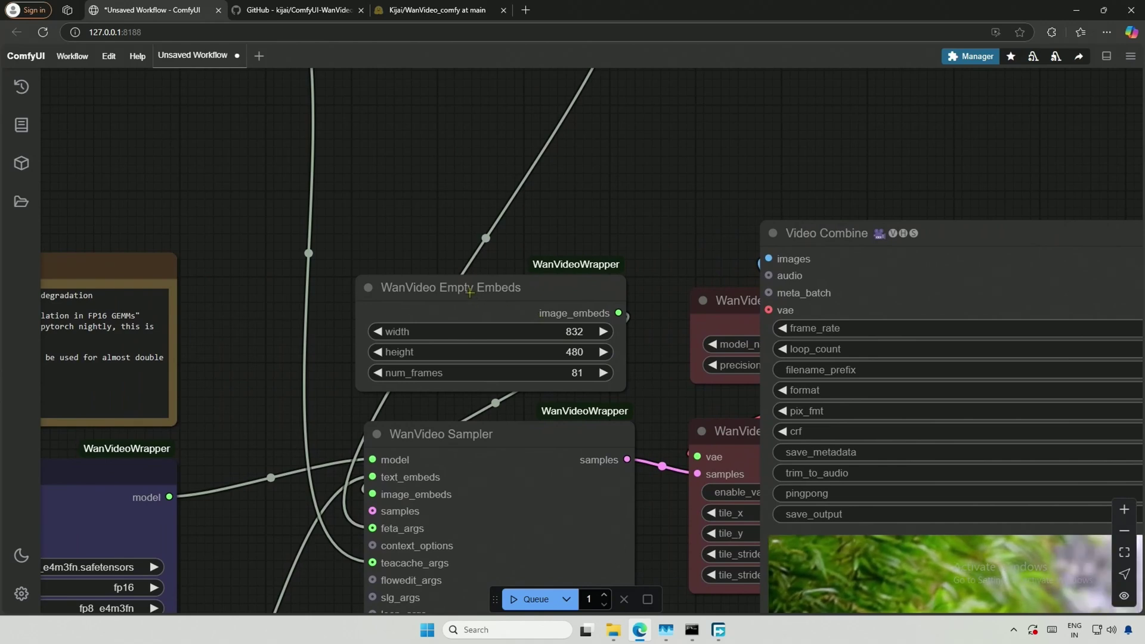
drag(479, 294, 490, 288)
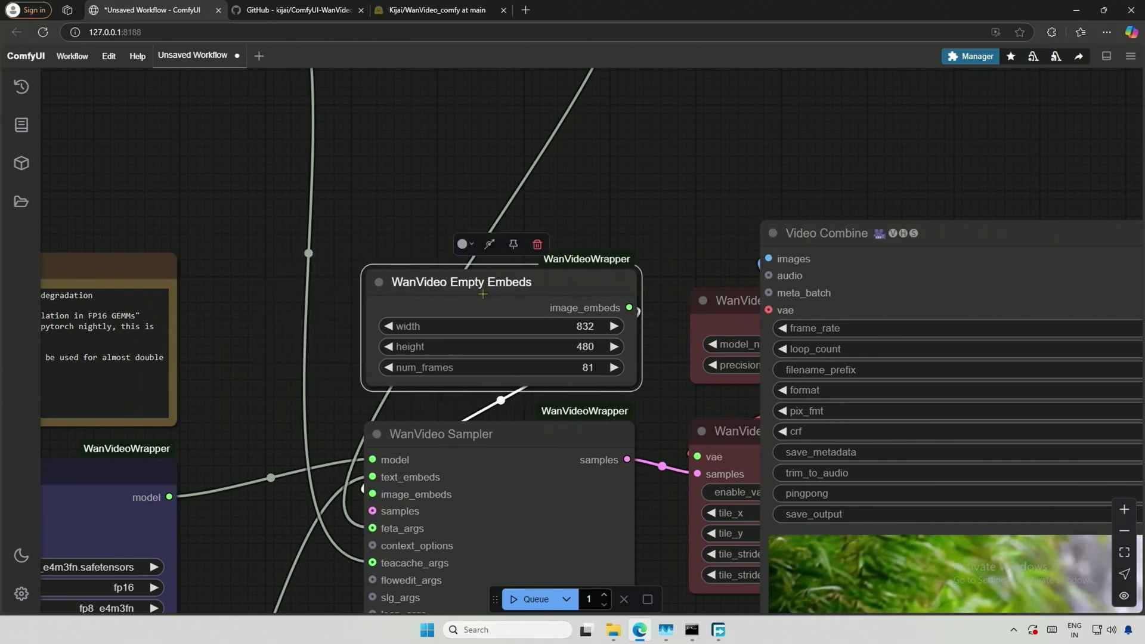
drag(665, 396, 0, 348)
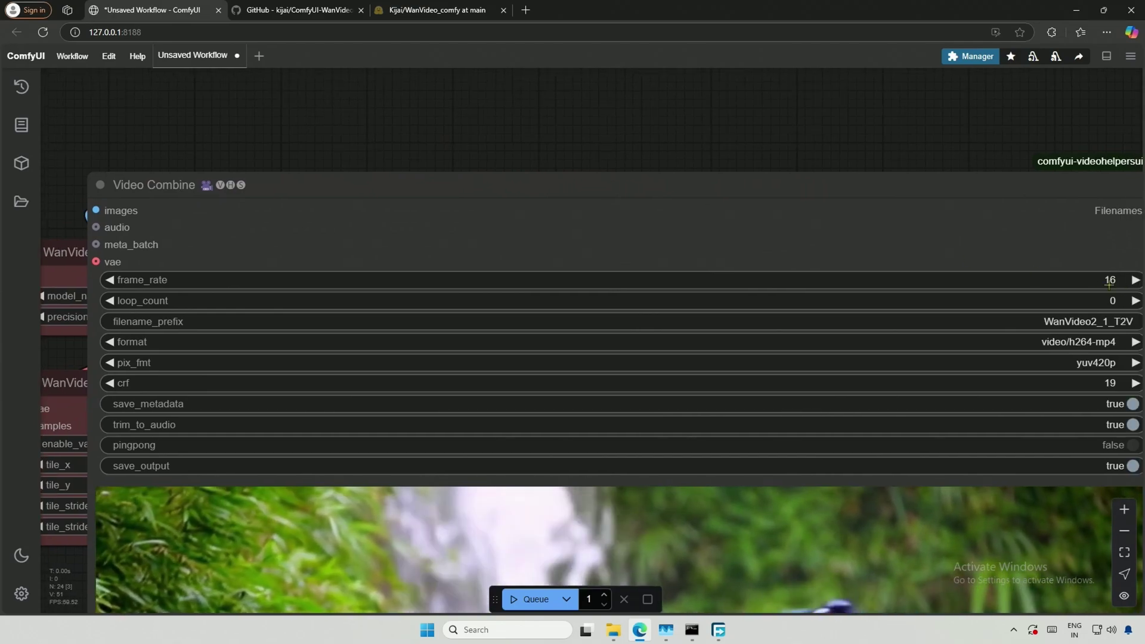
scroll(235, 128, down, 5)
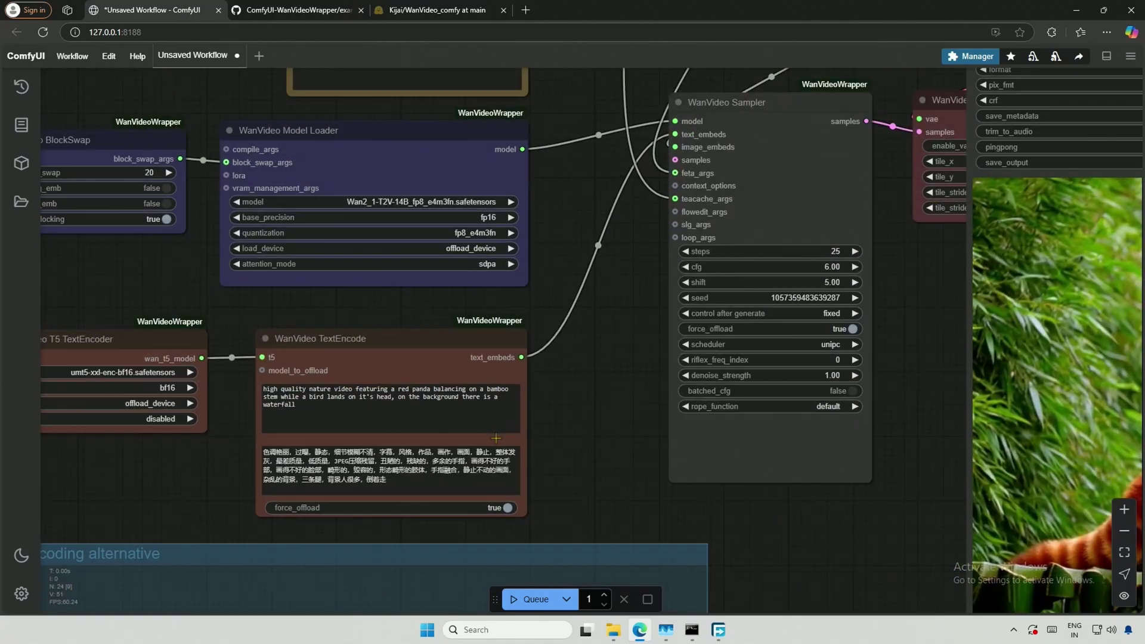
scroll(496, 439, up, 3)
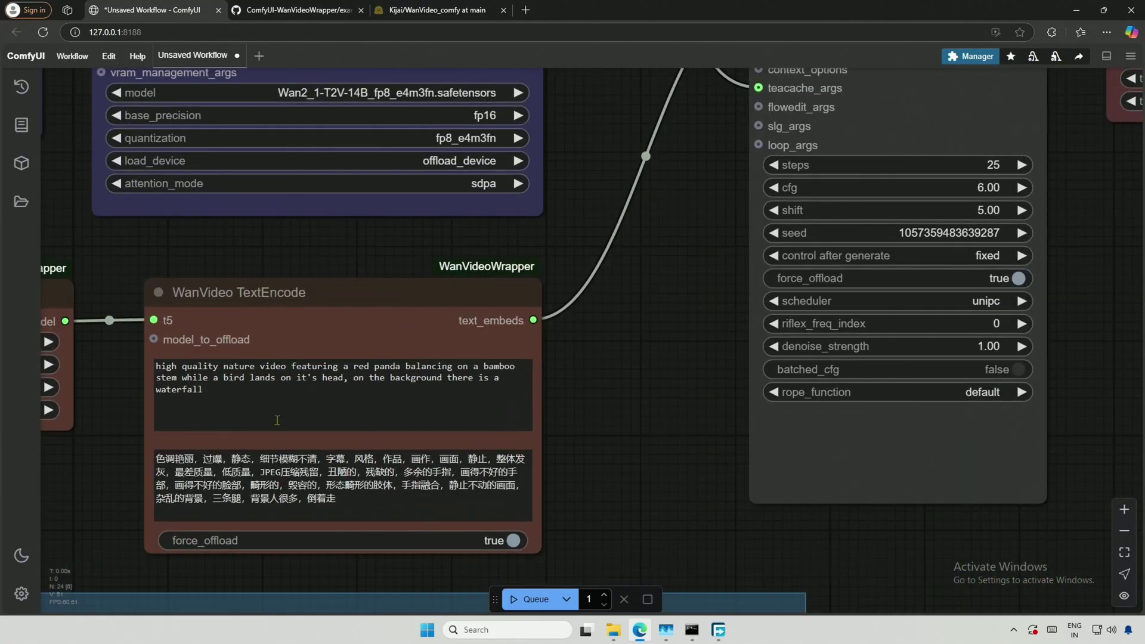
click(217, 401)
key(ctrl+a)
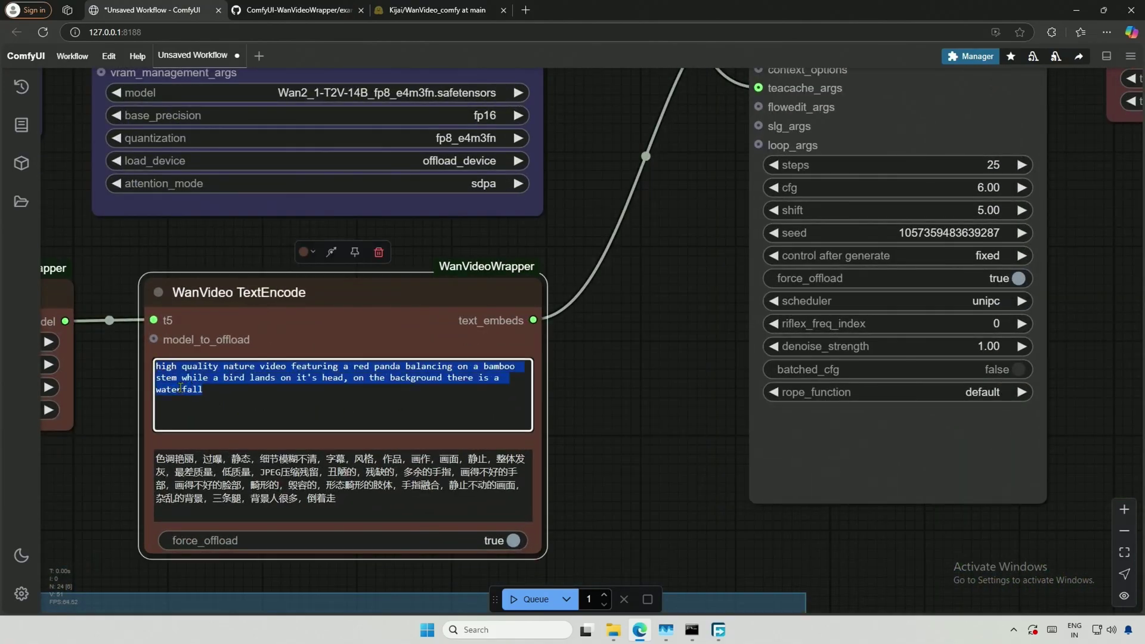
click(259, 403)
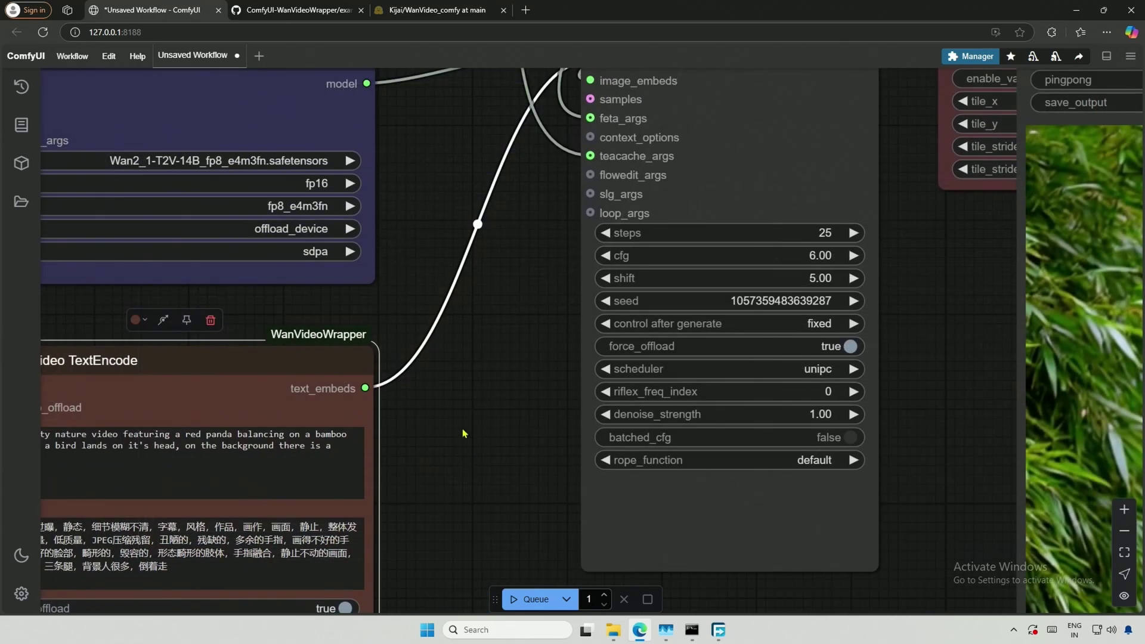
Look over the WanVideo Sampler settings, then return to GitHub's example_workflows listing.
drag(893, 295, 679, 434)
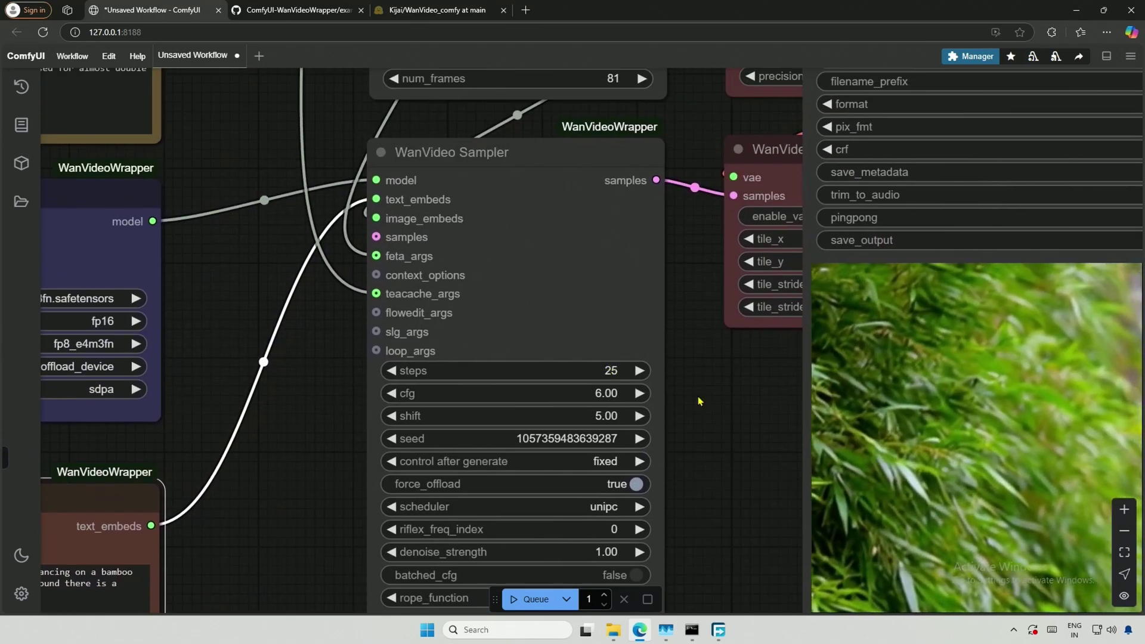
drag(698, 398, 738, 330)
scroll(445, 312, down, 5)
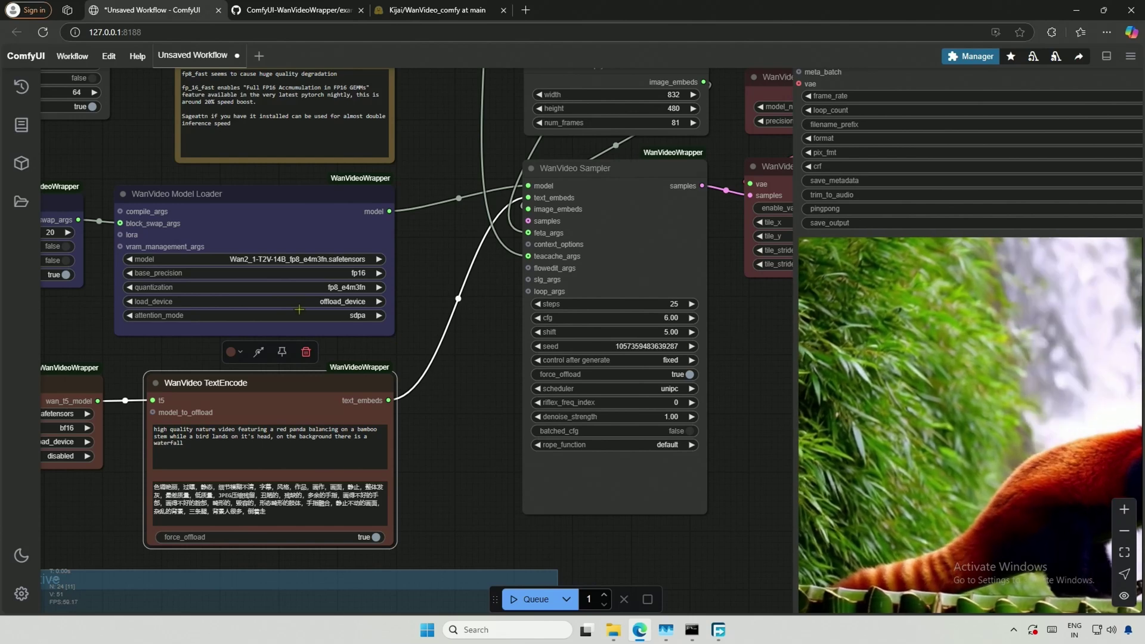
click(308, 16)
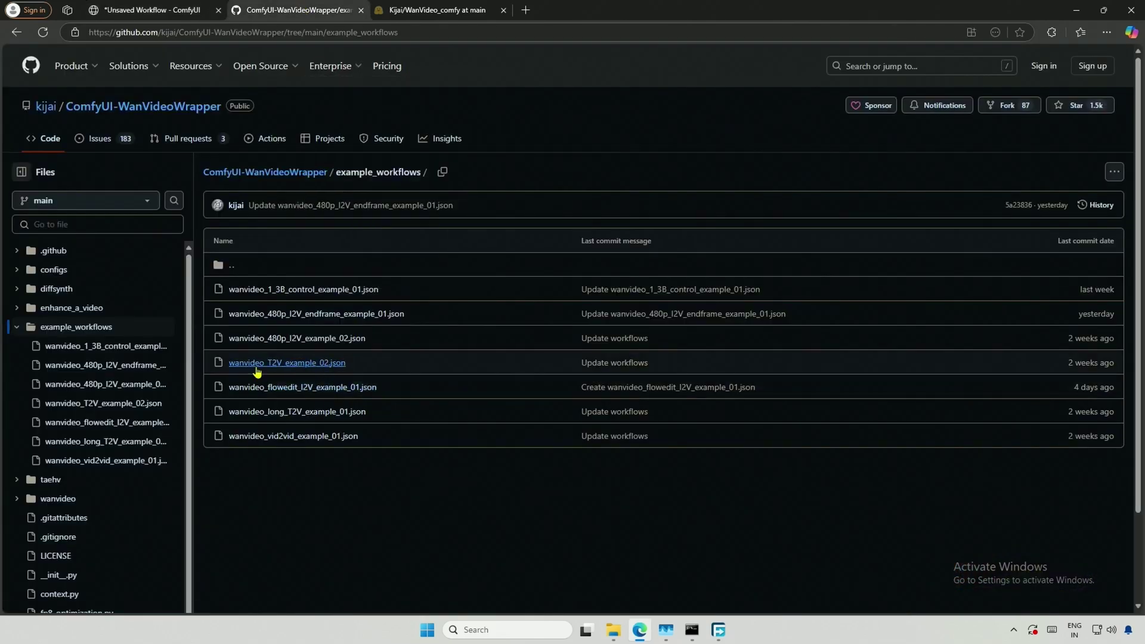
Paste wanvideo_480p_I2V_example_02.json from GitHub into a new ComfyUI workflow tab.
click(252, 340)
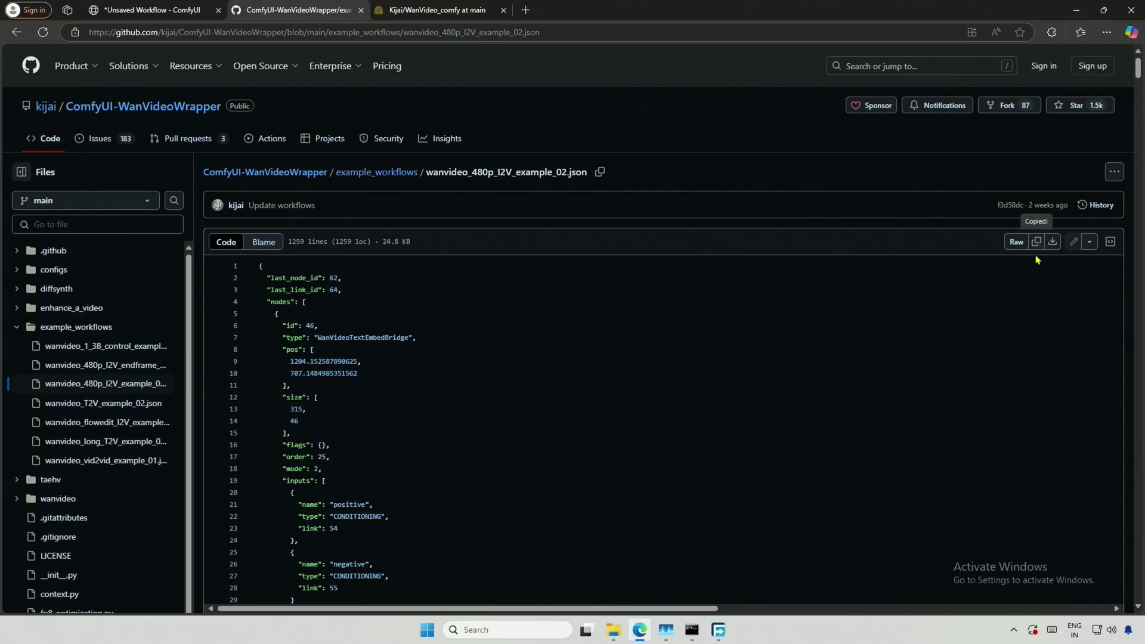
click(186, 8)
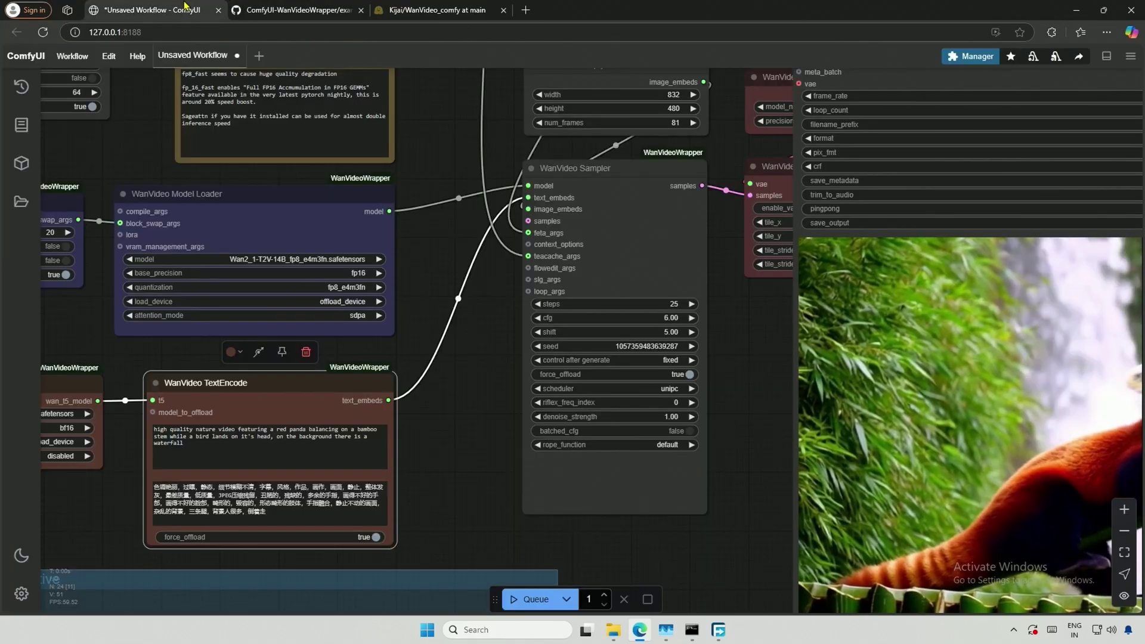
click(258, 55)
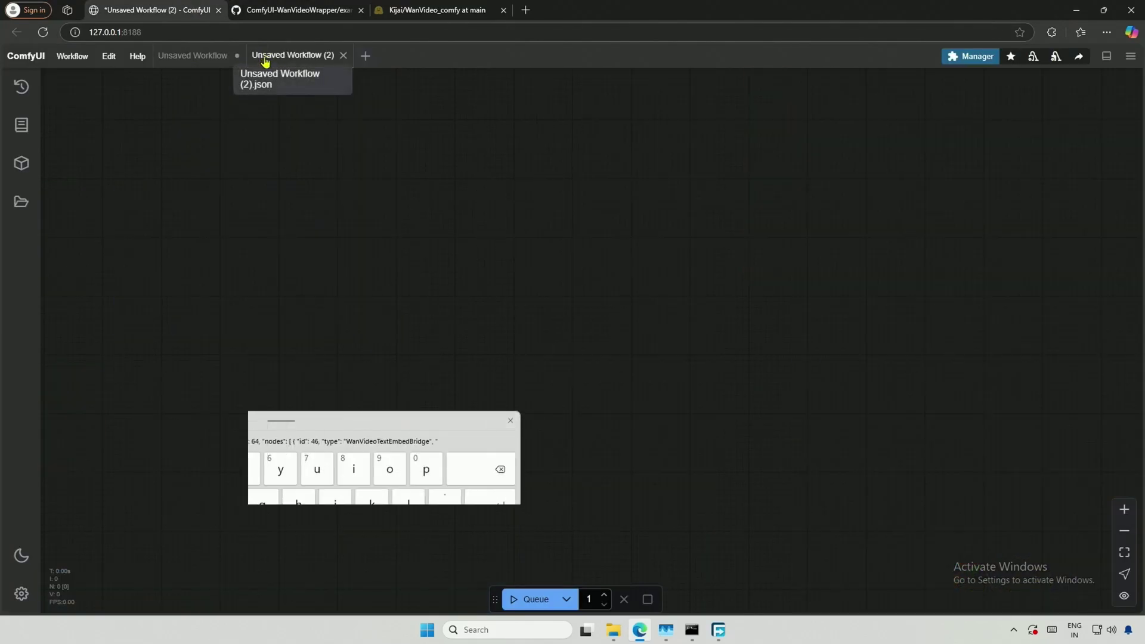
click(199, 444)
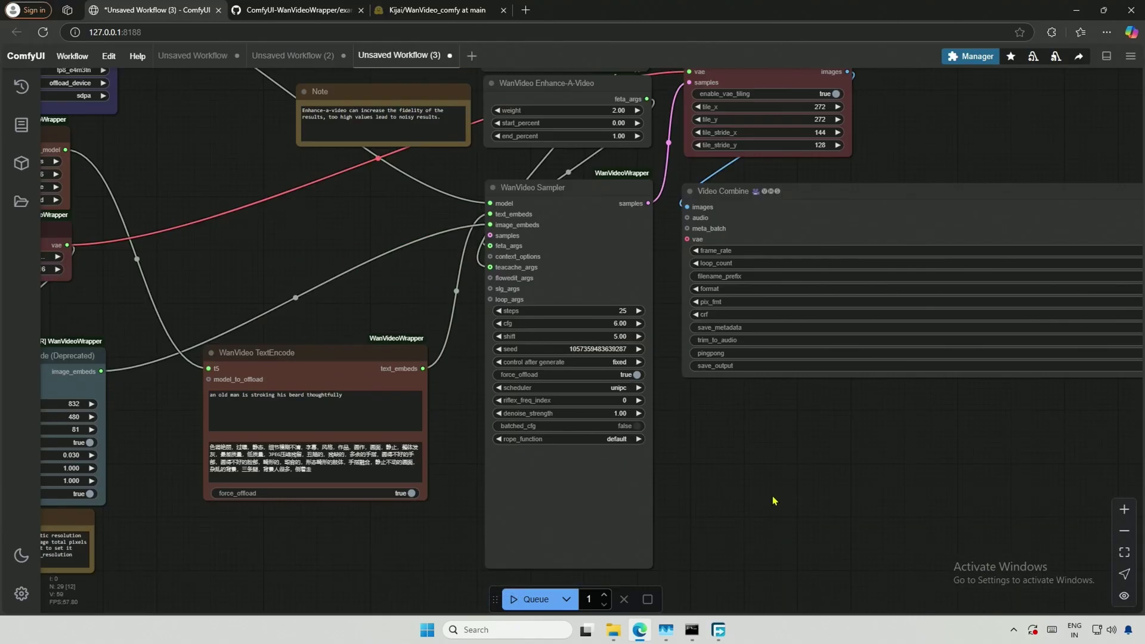
Inspect the pasted graph: the old-man prompt, Load Image with 5354084.jpg, and the T5 and VAE loaders.
drag(774, 500, 952, 484)
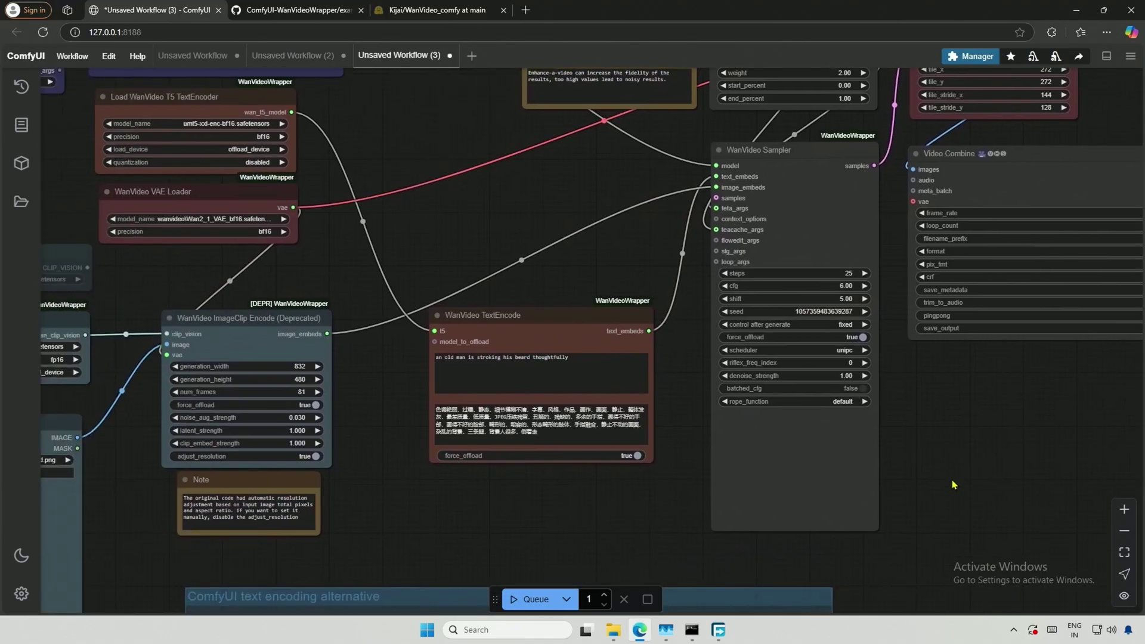
drag(362, 438, 452, 510)
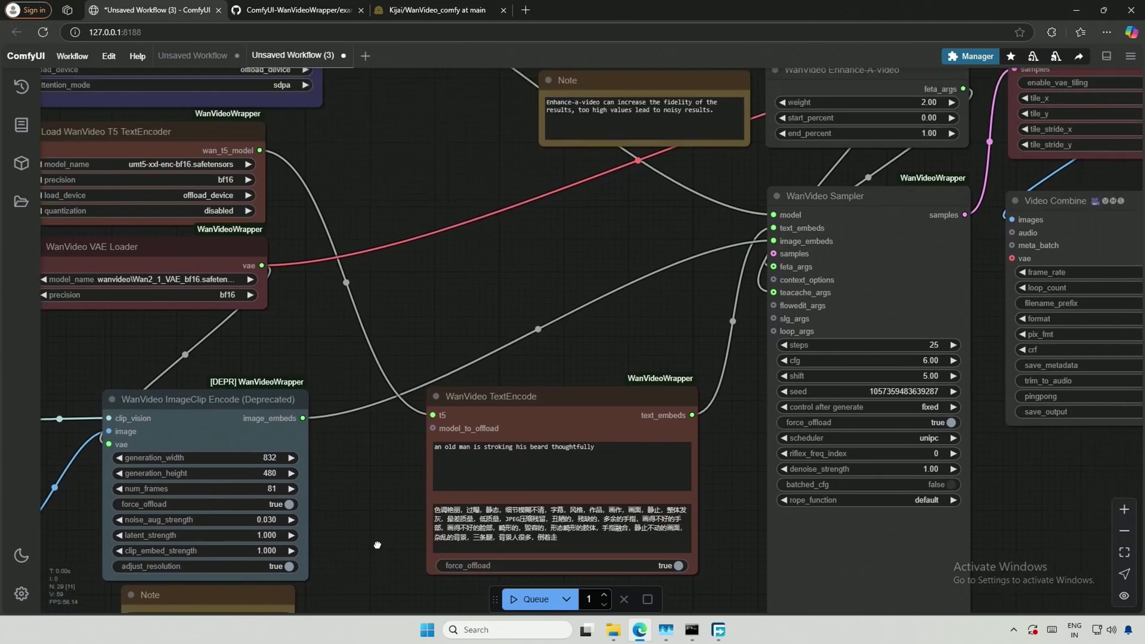
scroll(377, 545, up, 4)
triple_click(436, 447)
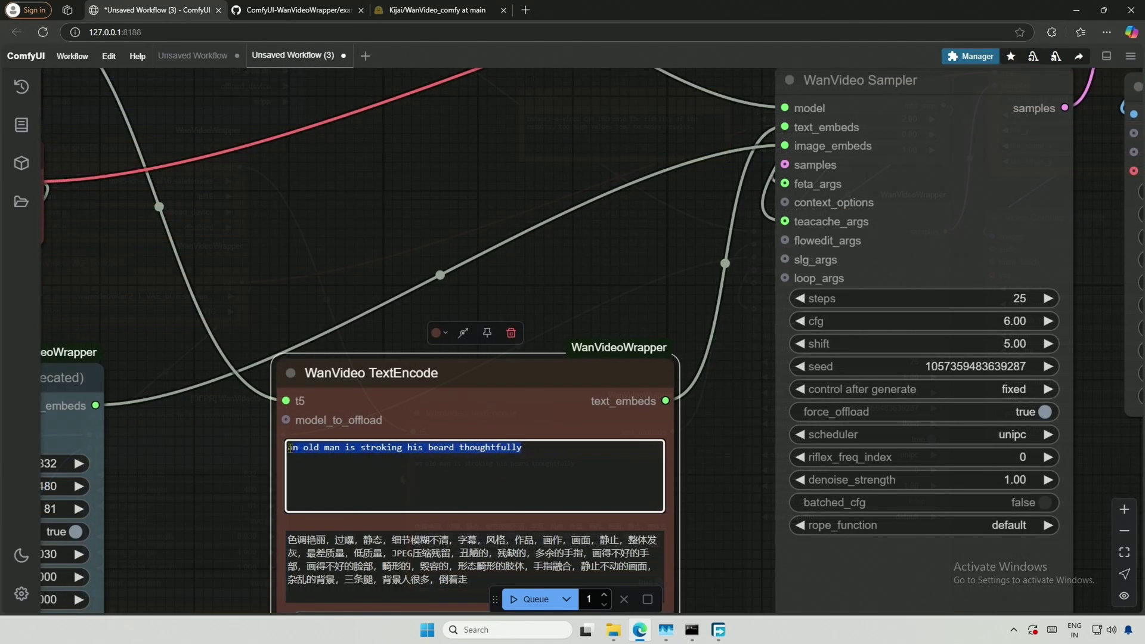
click(226, 484)
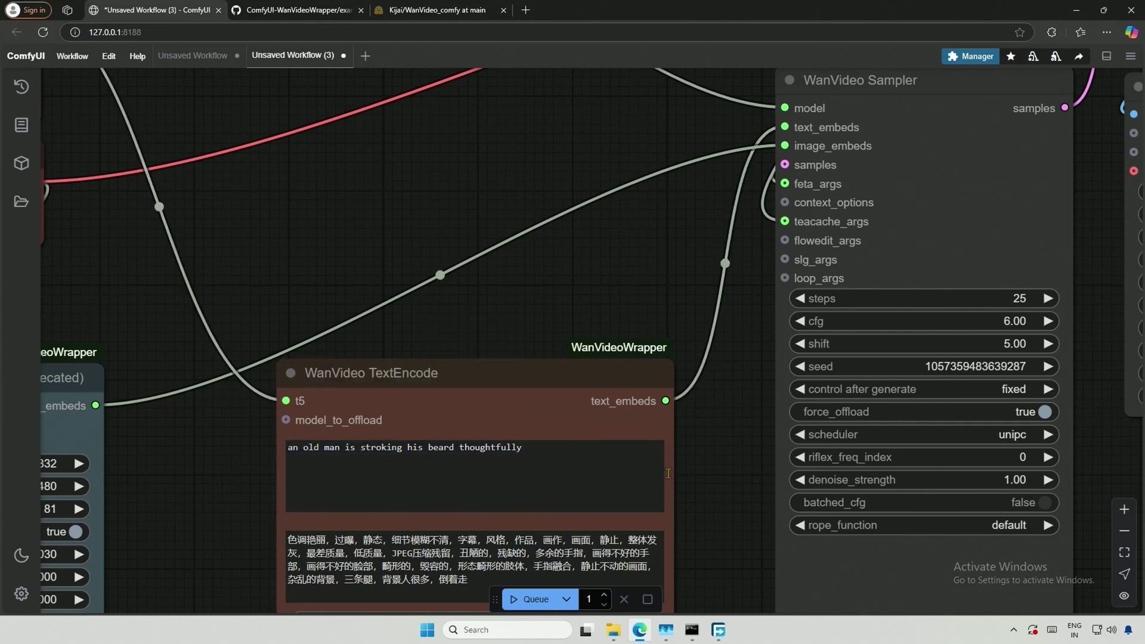
scroll(359, 289, left, 8)
scroll(359, 289, down, 5)
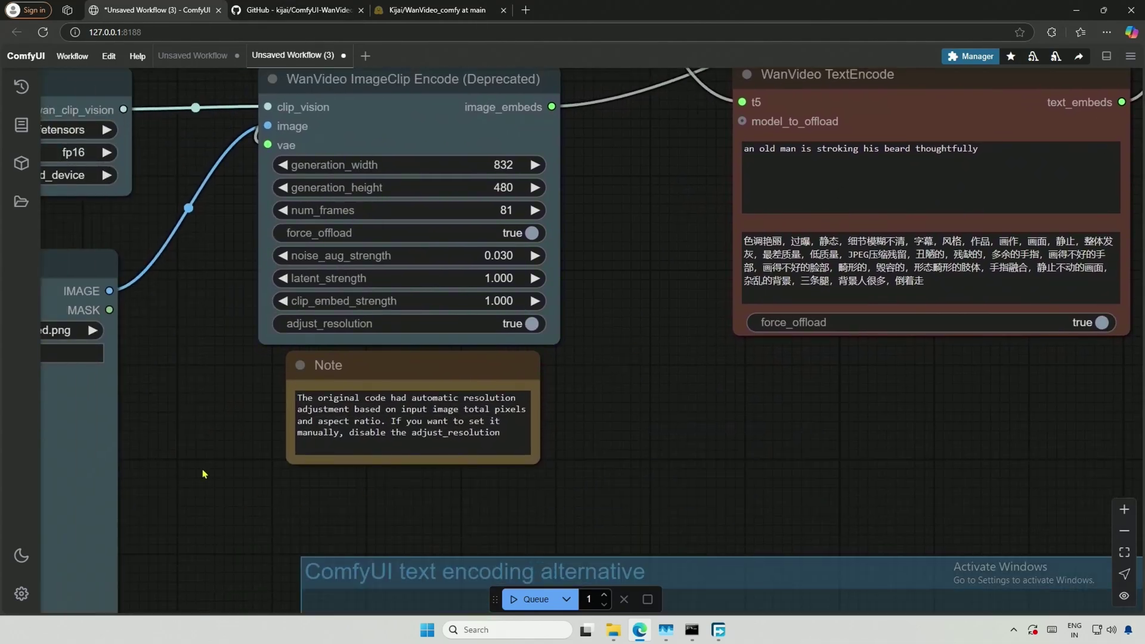
drag(203, 474, 611, 370)
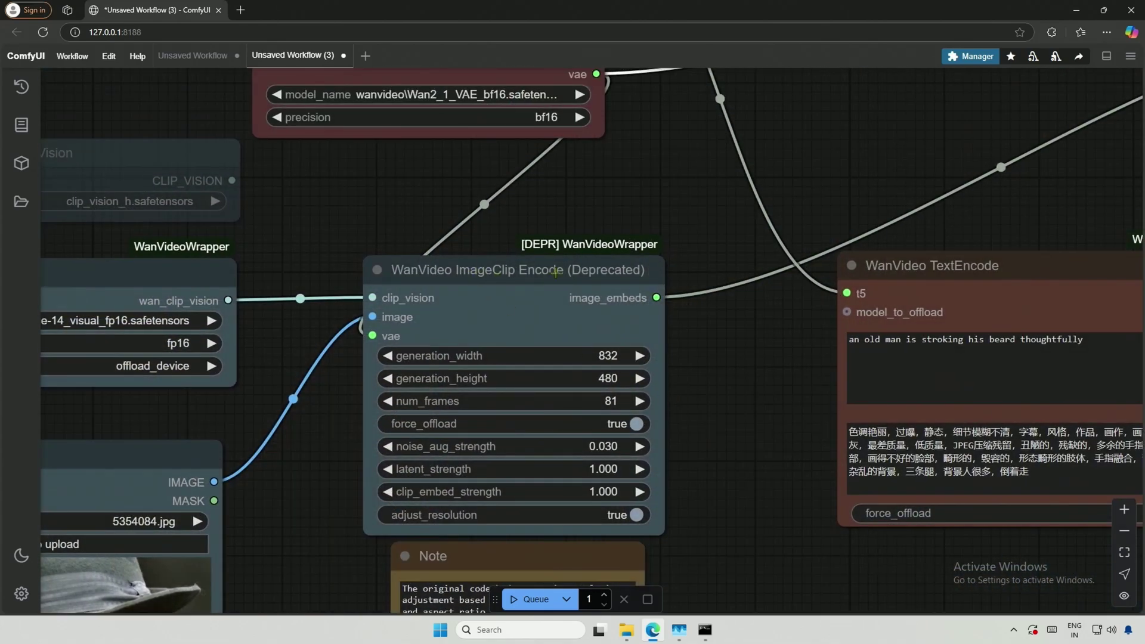
scroll(621, 271, down, 3)
drag(670, 471, 526, 507)
Queue the workflow, then copy the missing open-clip vision model's file name from the validation error.
click(539, 607)
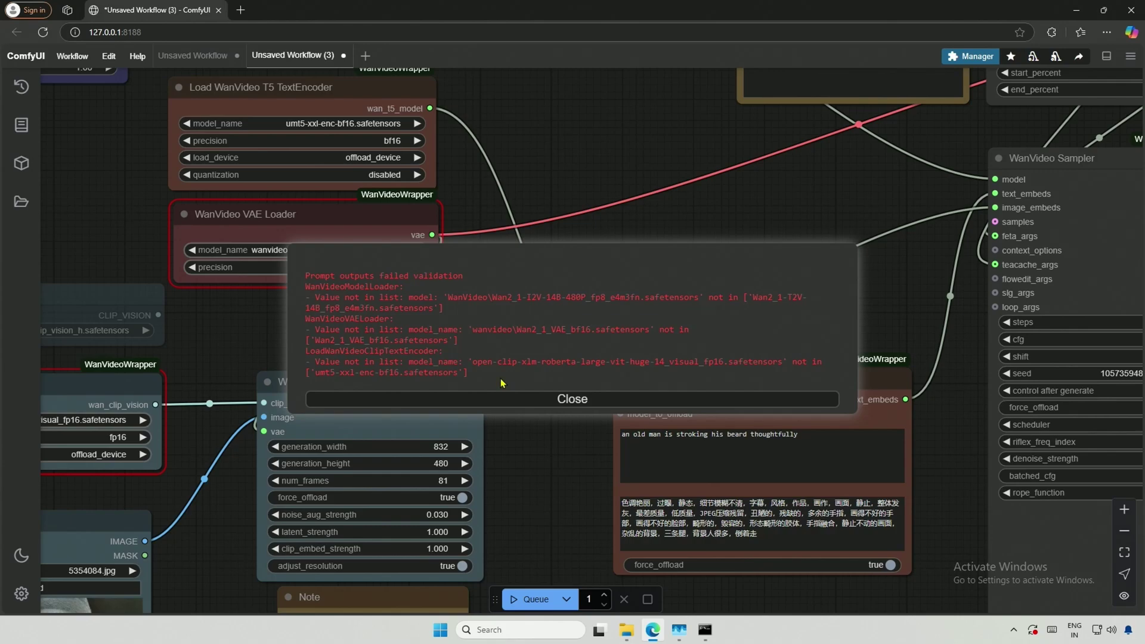
scroll(170, 438, down, 3)
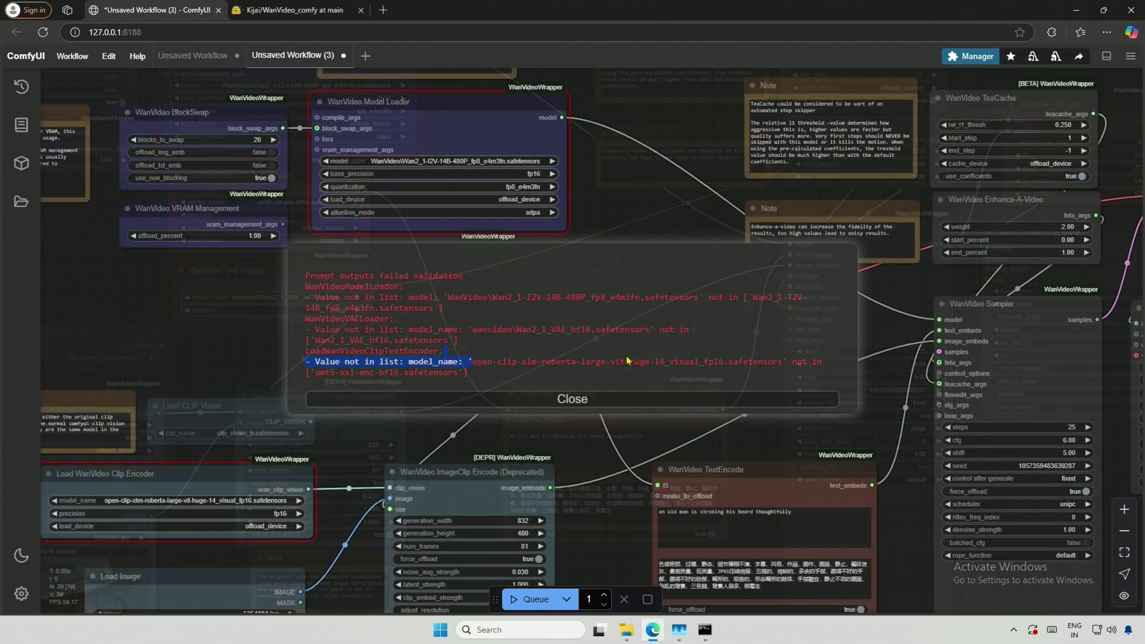
drag(473, 361, 716, 362)
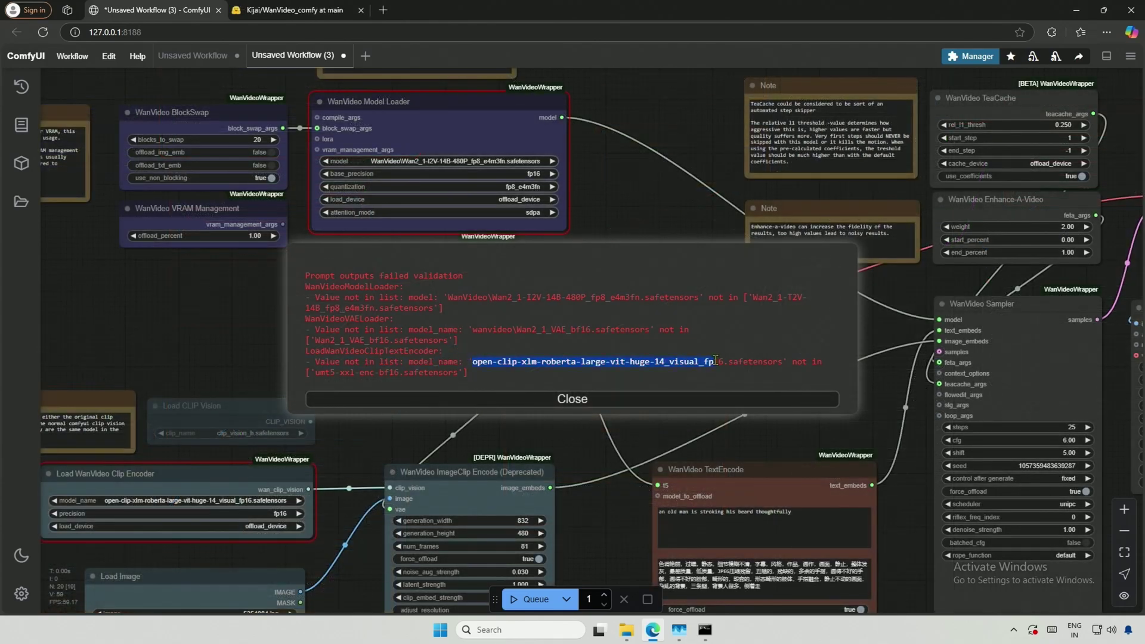
right_click(723, 361)
click(740, 371)
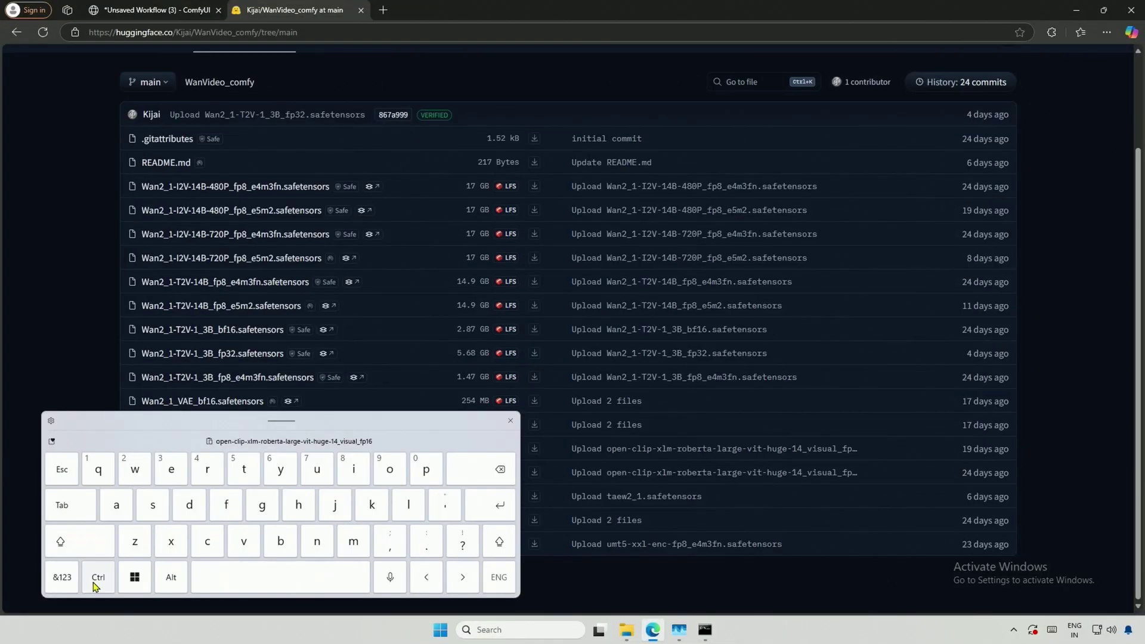
Search the Hugging Face file list for the copied open-clip model name.
click(98, 576)
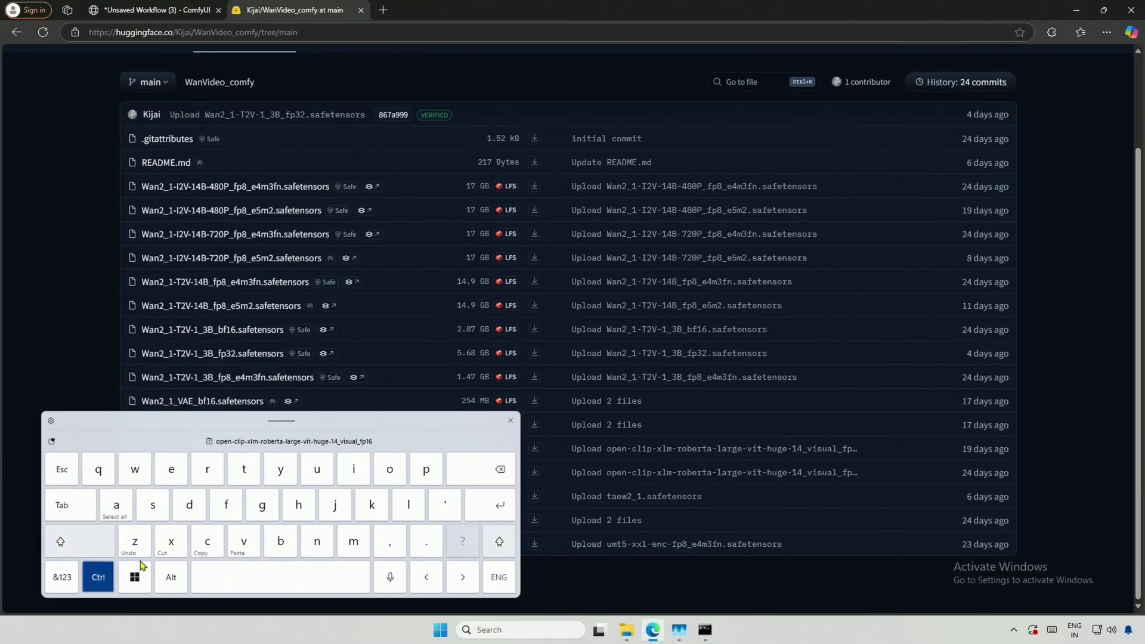
click(226, 505)
click(510, 420)
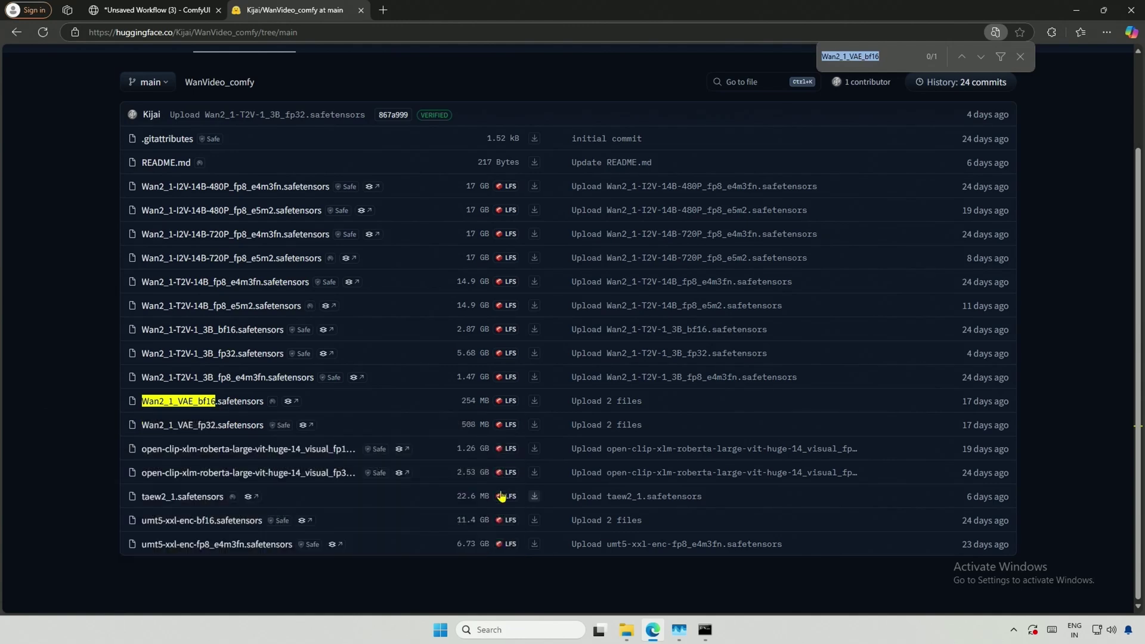
right_click(898, 56)
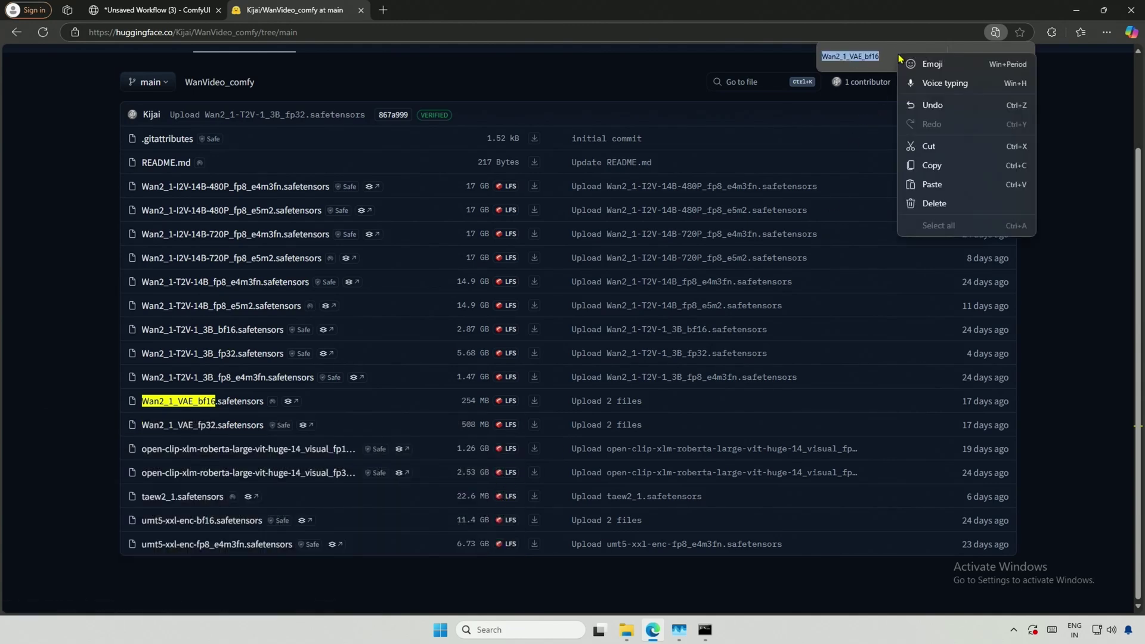
click(932, 184)
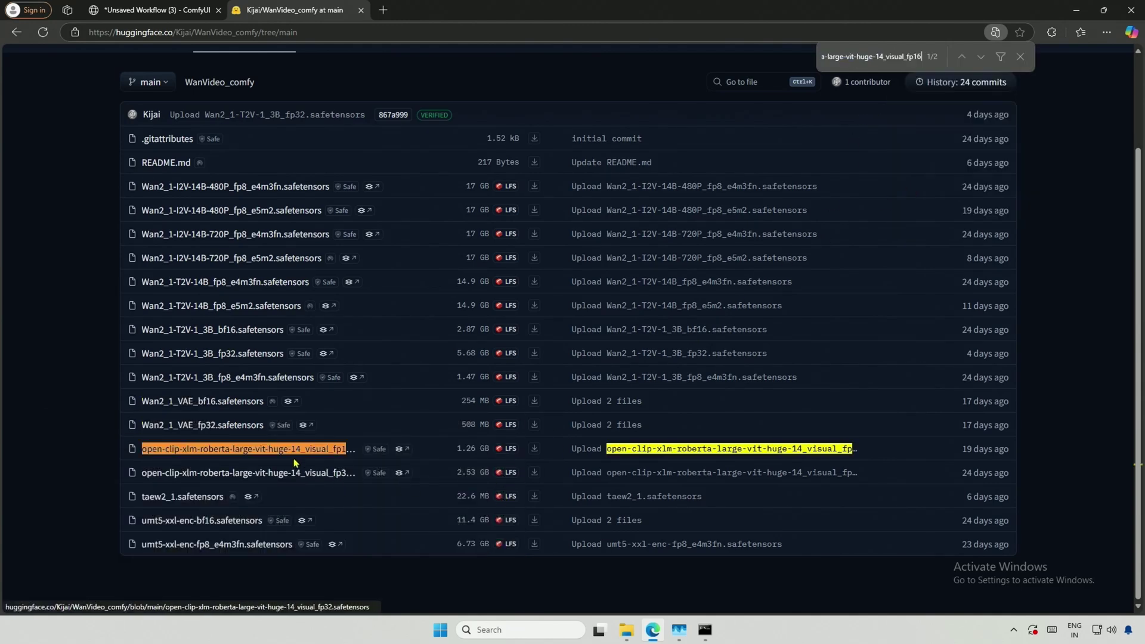
Download the open-clip visual fp16 model into models\text_encoders, then select the missing VAE name.
click(535, 450)
click(791, 220)
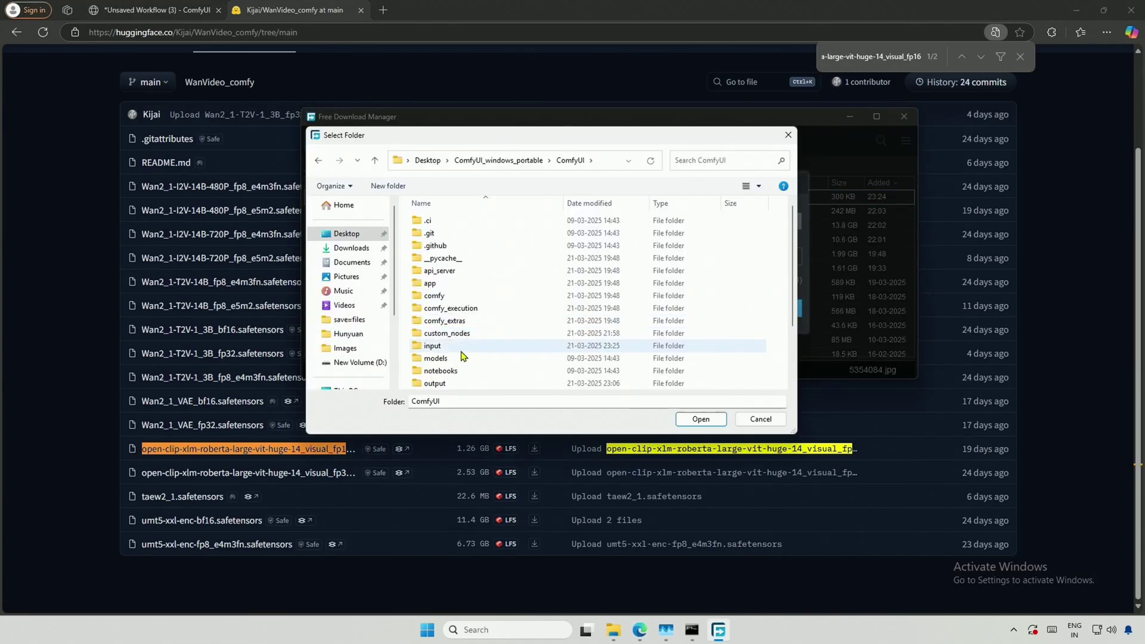
double_click(463, 357)
double_click(453, 332)
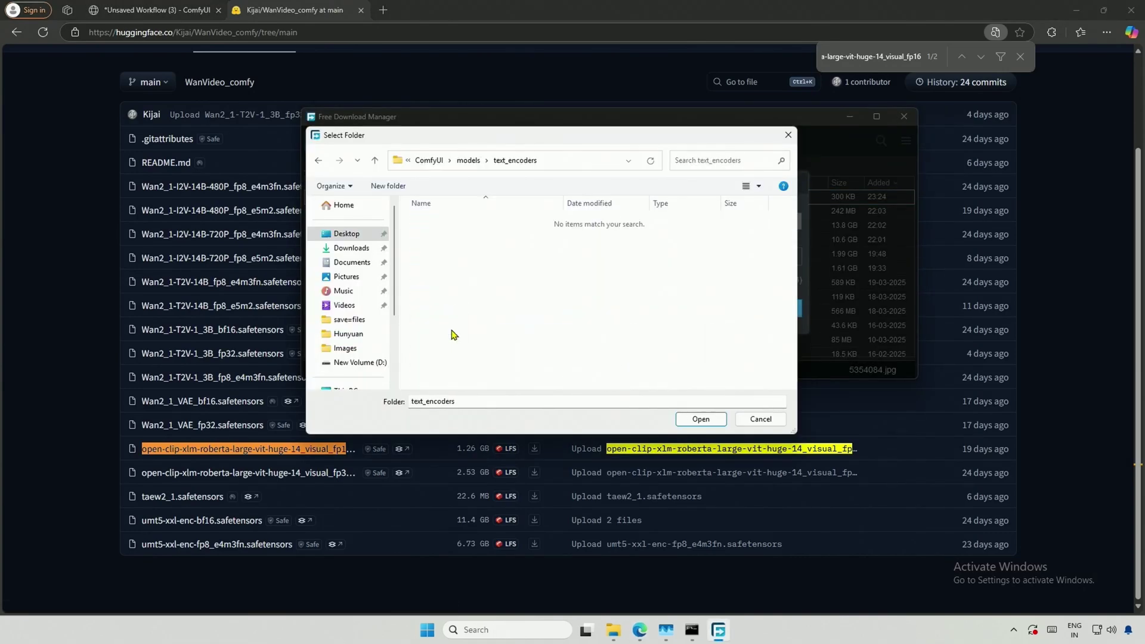
click(700, 420)
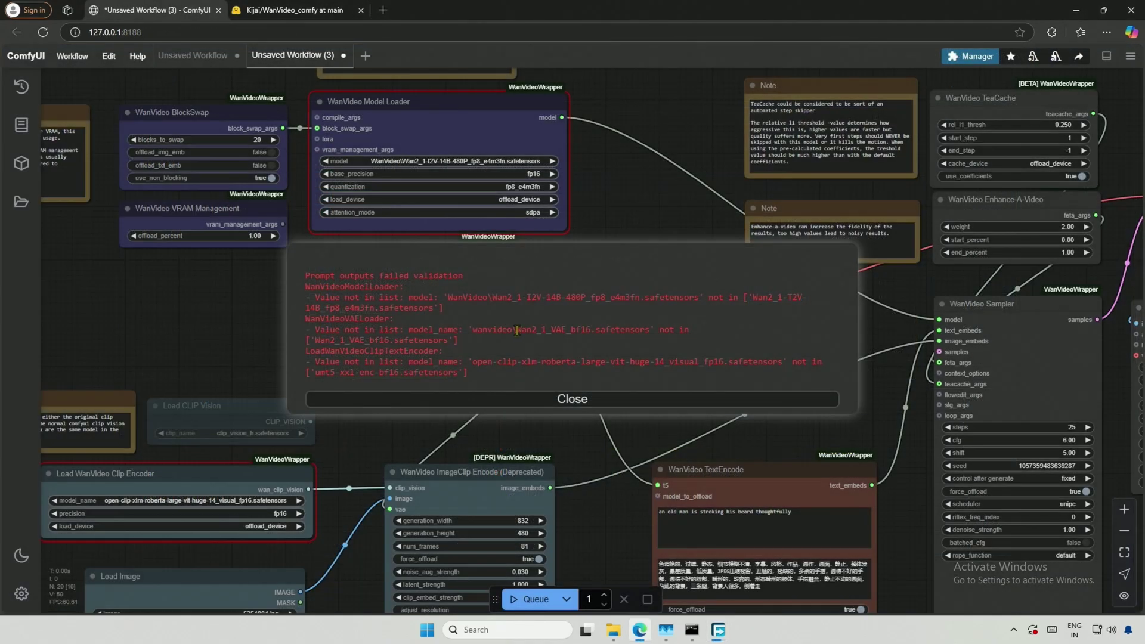
drag(517, 329, 645, 325)
Find Wan2_1_VAE_bf16.safetensors on Hugging Face and download it into ComfyUI's models\vae folder.
right_click(640, 333)
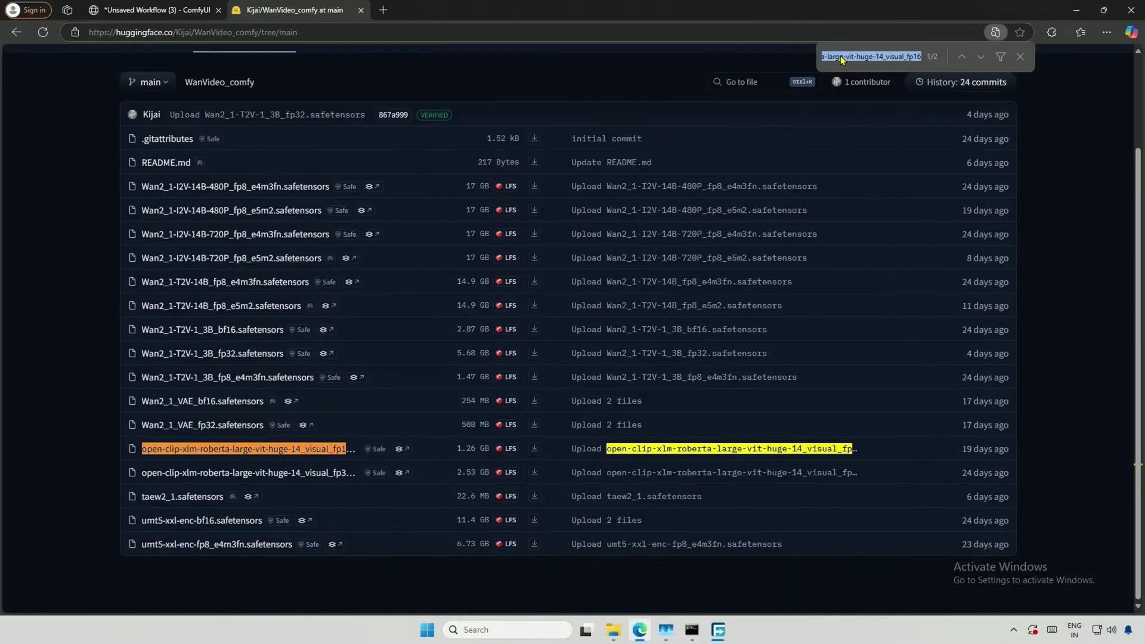
right_click(843, 60)
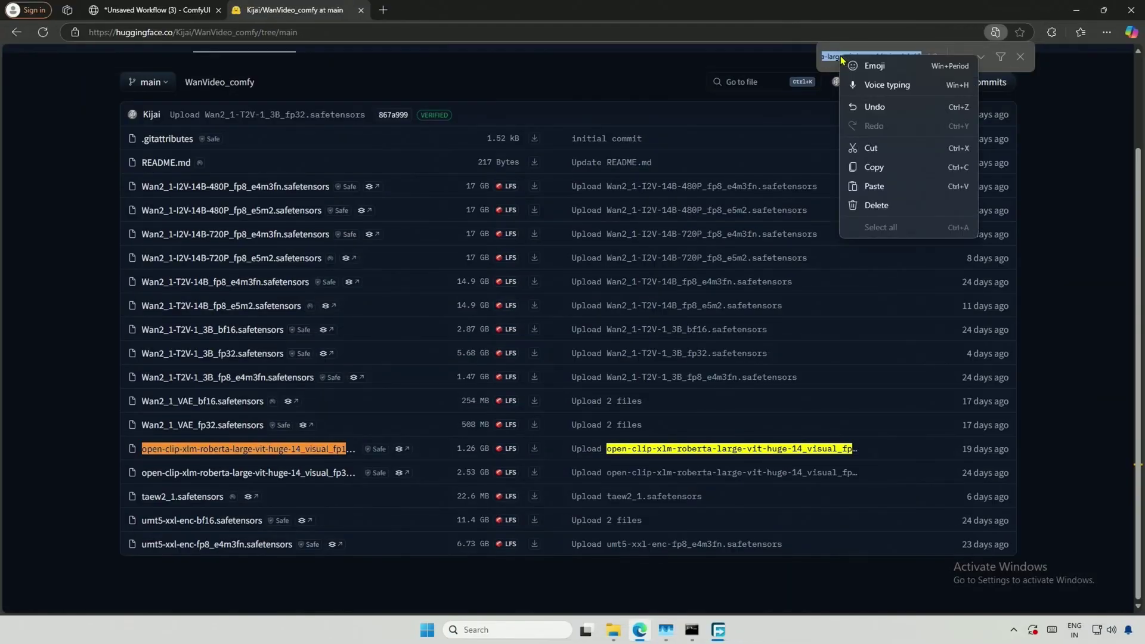
click(856, 187)
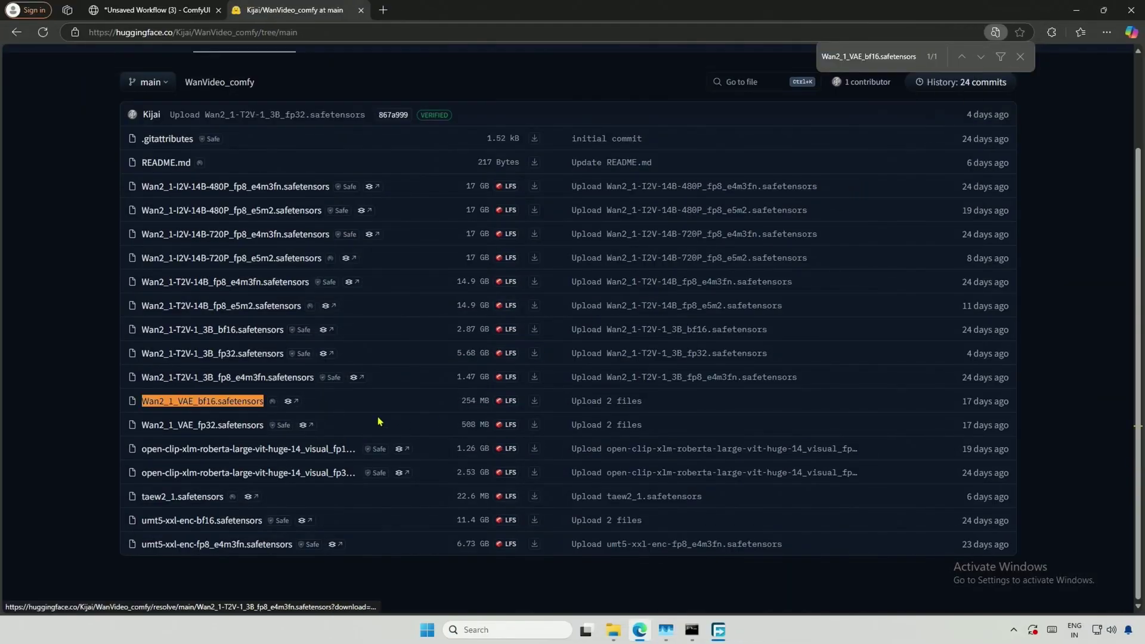
click(540, 403)
click(790, 220)
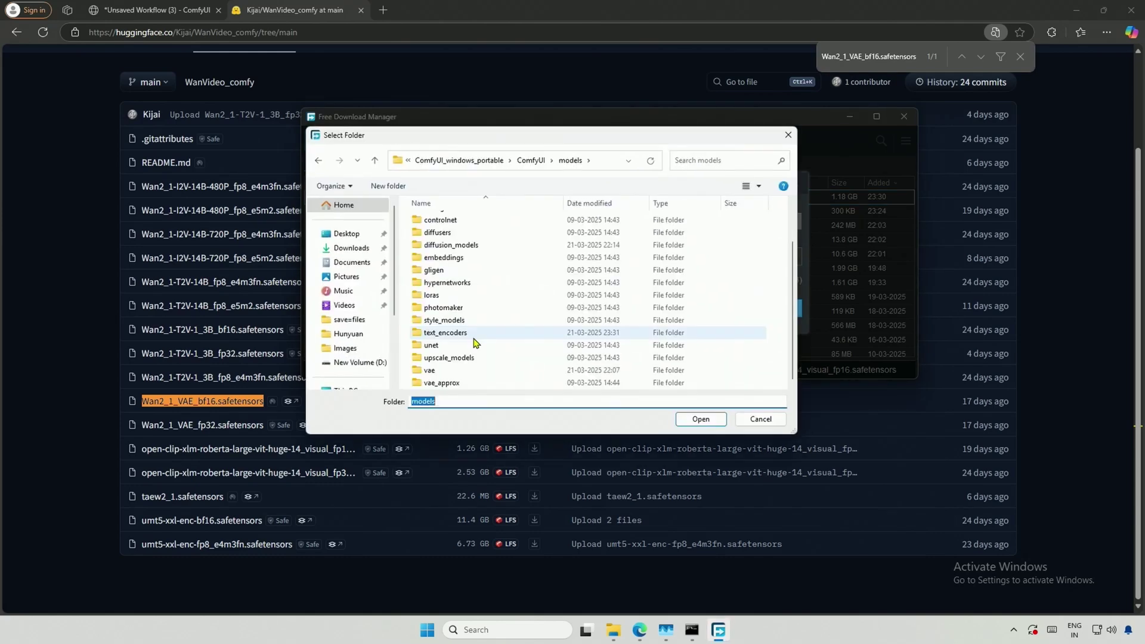
double_click(430, 370)
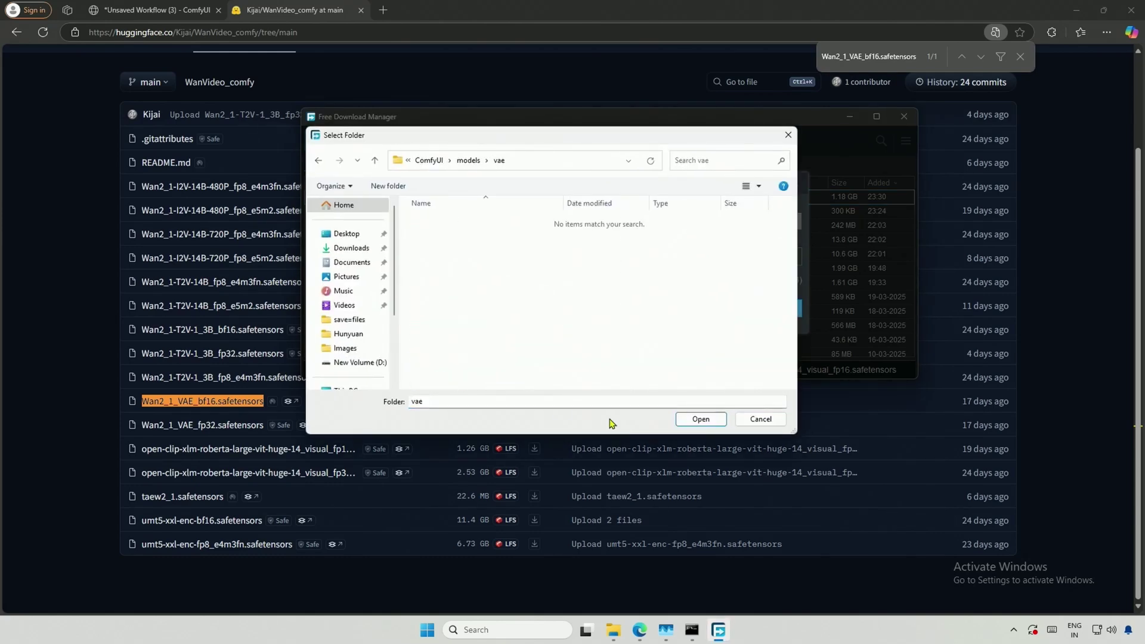
click(693, 421)
click(770, 310)
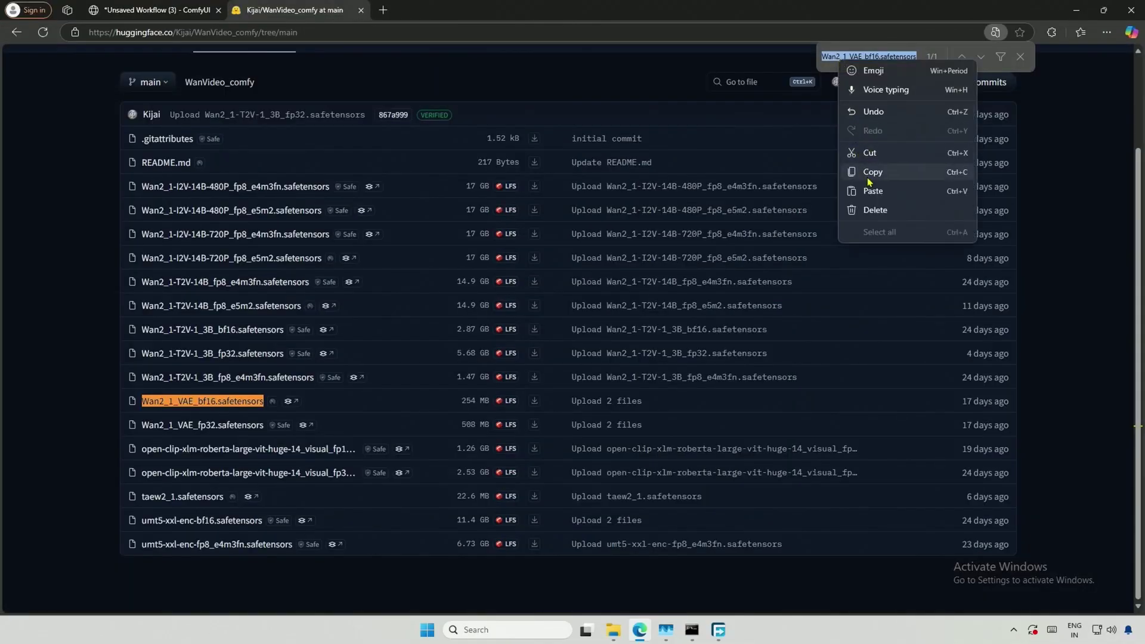
Find Wan2_1-I2V-14B-480P_fp8_e4m3fn.safetensors and download it into models\diffusion_models.
click(868, 192)
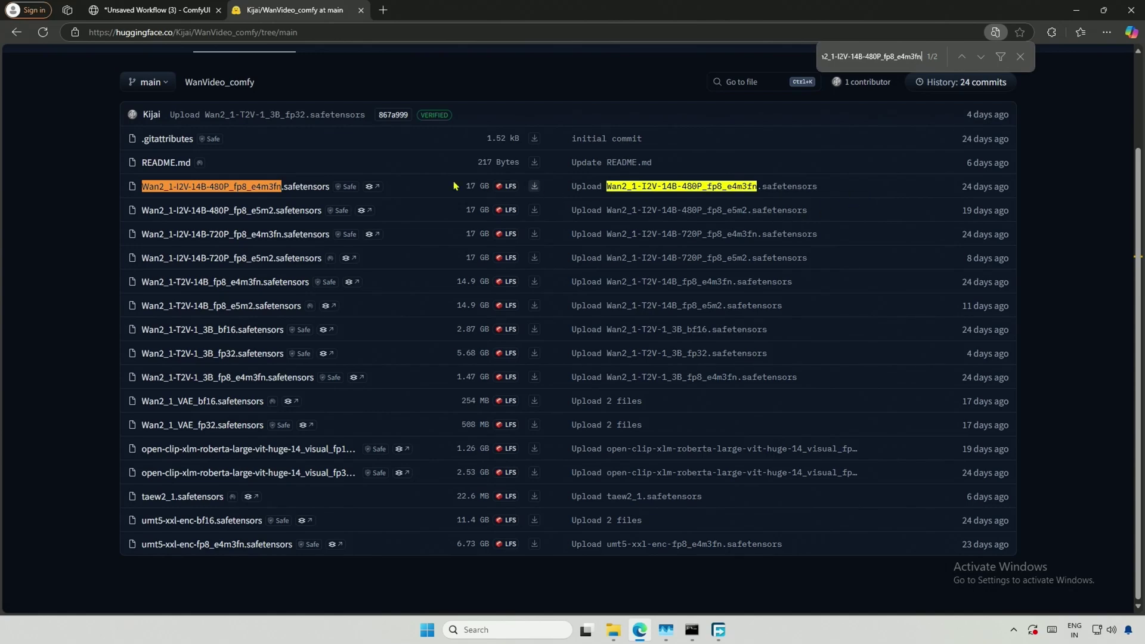
click(535, 188)
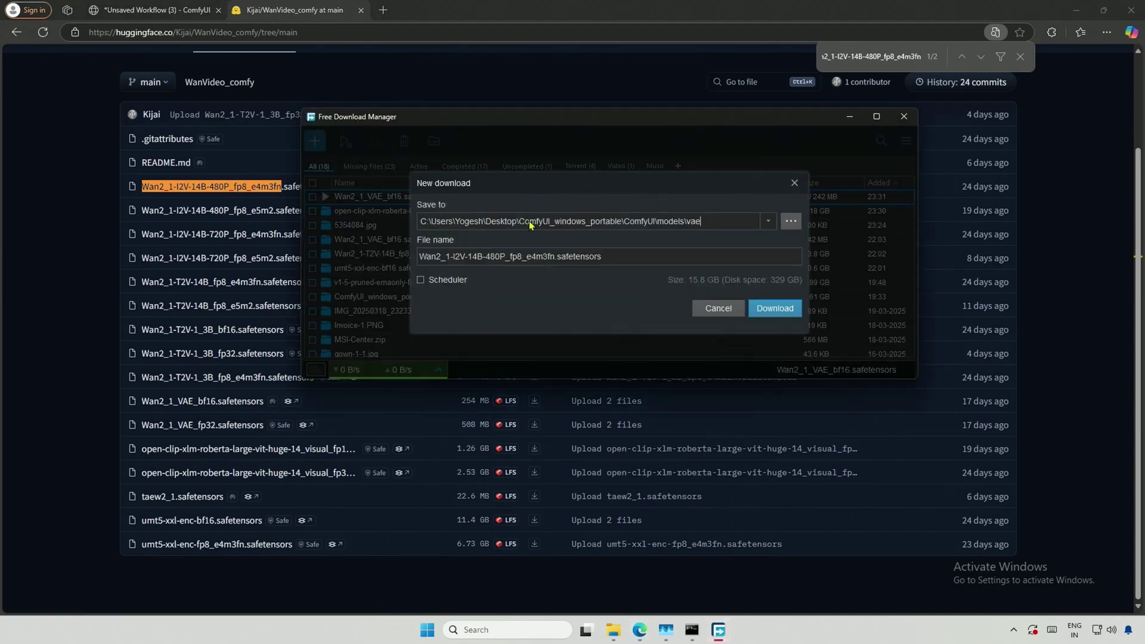
click(791, 222)
click(438, 301)
double_click(438, 296)
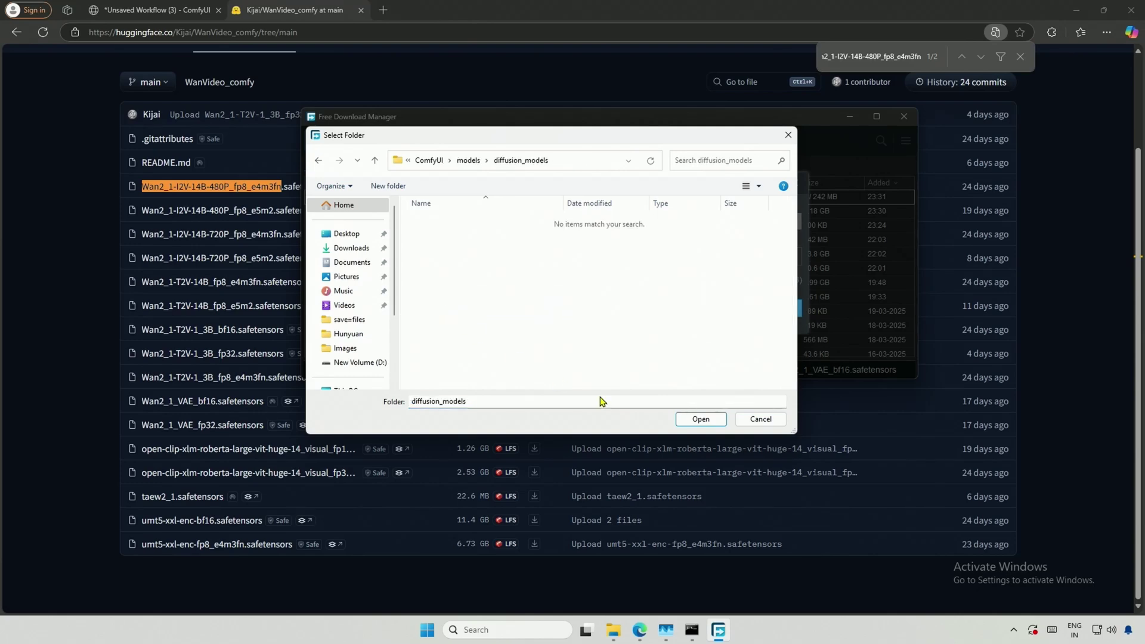
click(700, 419)
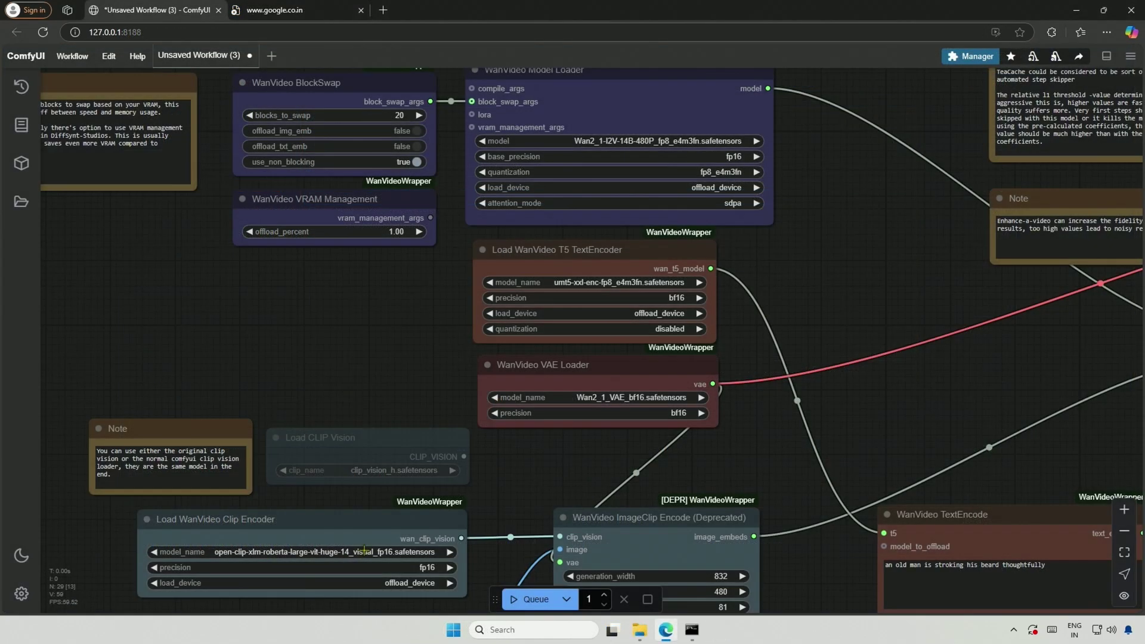
click(363, 550)
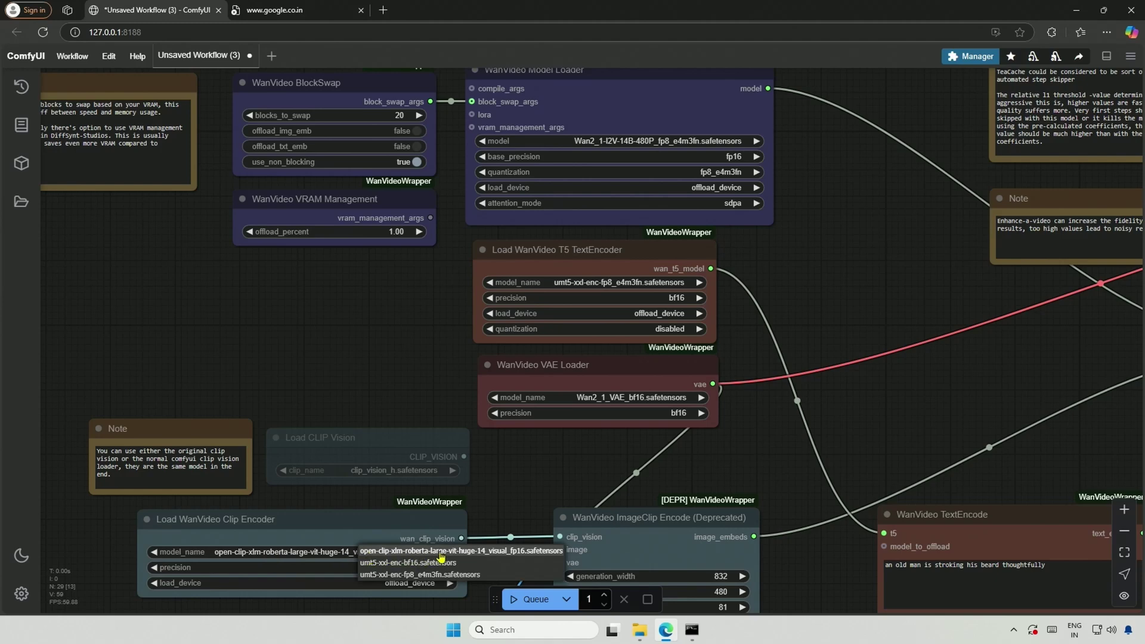
Use open-clip fp16, umt5-xxl-enc-fp8_e4m3fn and Wan2_1-I2V-14B-480P_fp8_e4m3fn in the loader nodes.
click(504, 555)
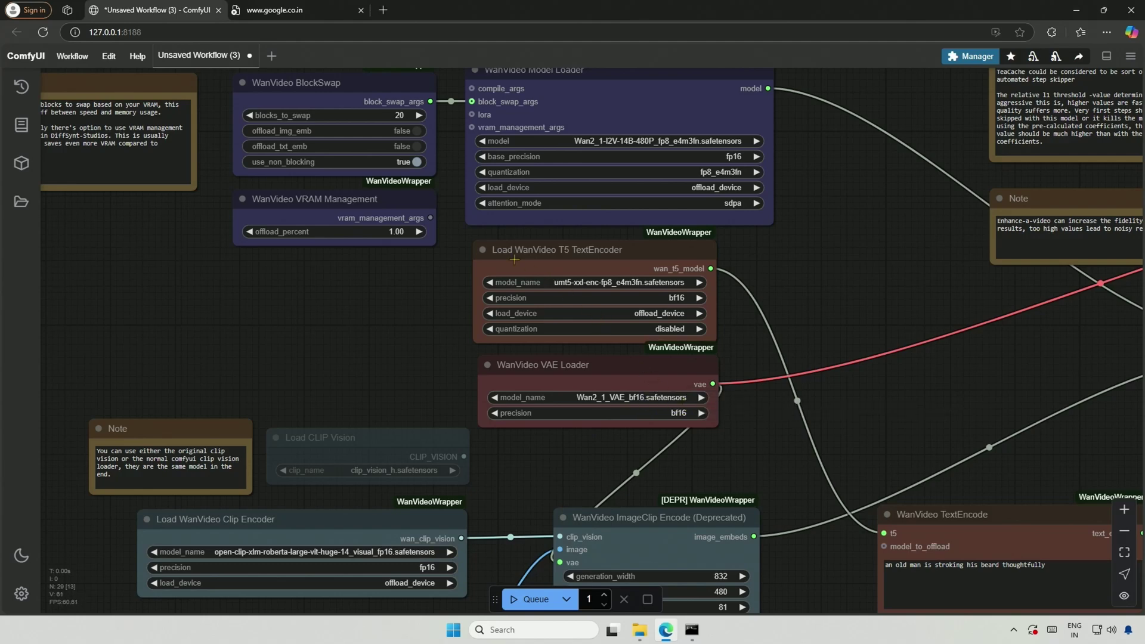
click(616, 251)
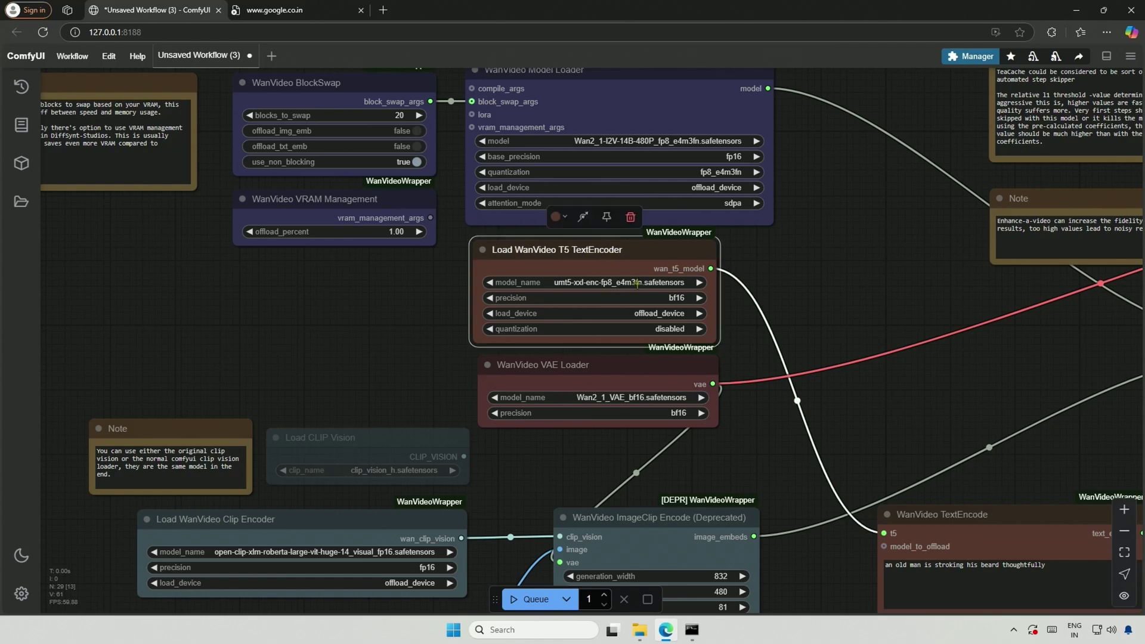
click(635, 283)
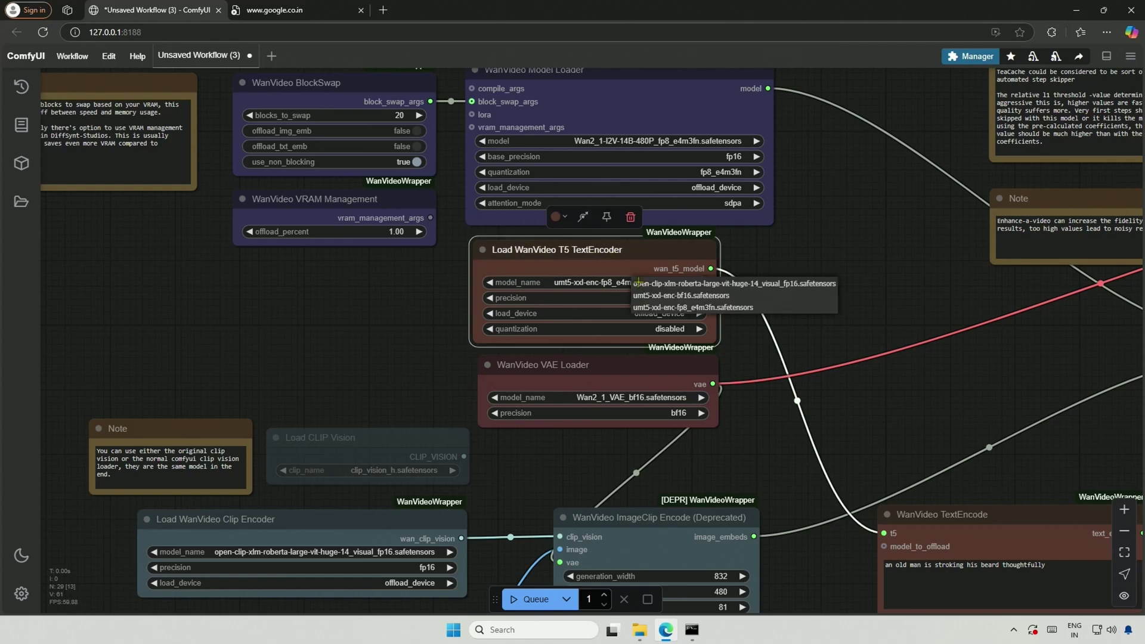
click(695, 296)
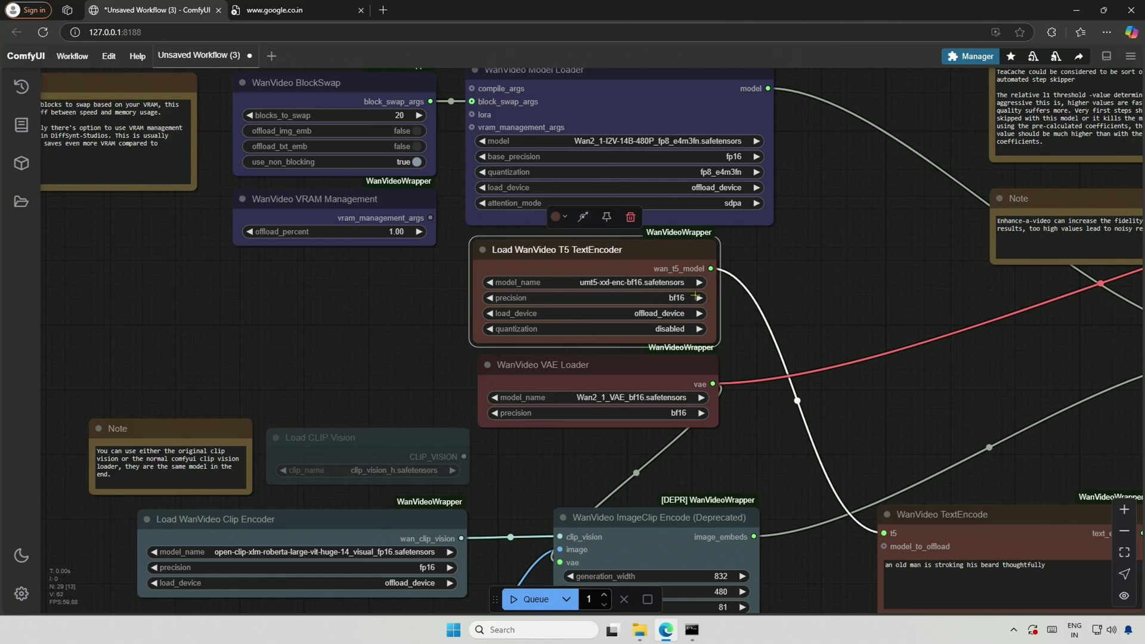
click(654, 285)
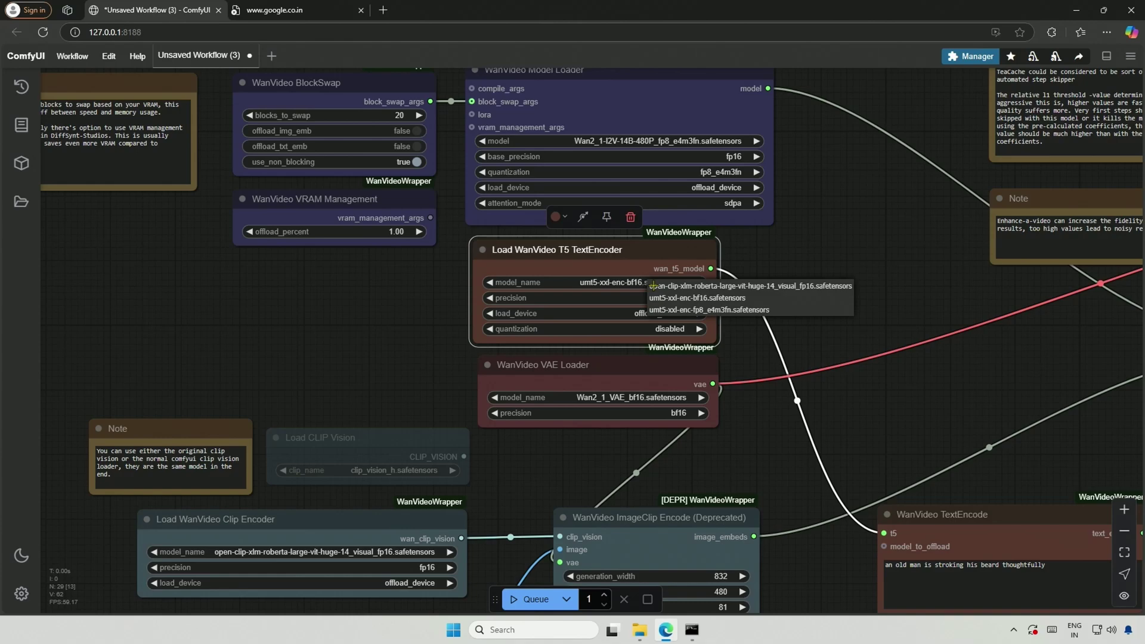
click(702, 310)
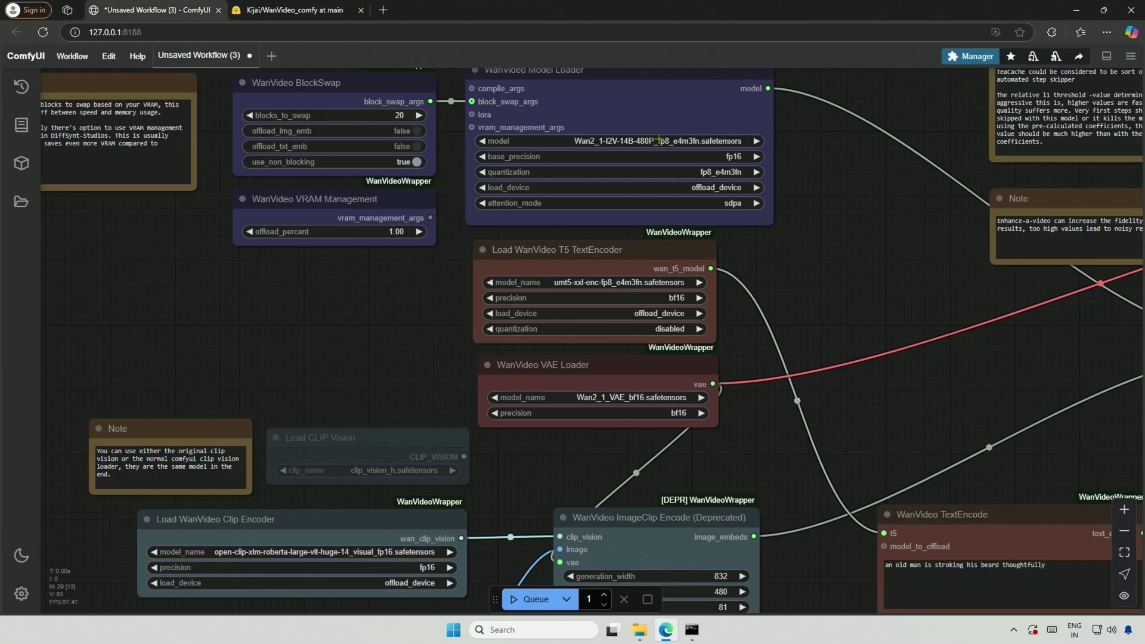
click(651, 141)
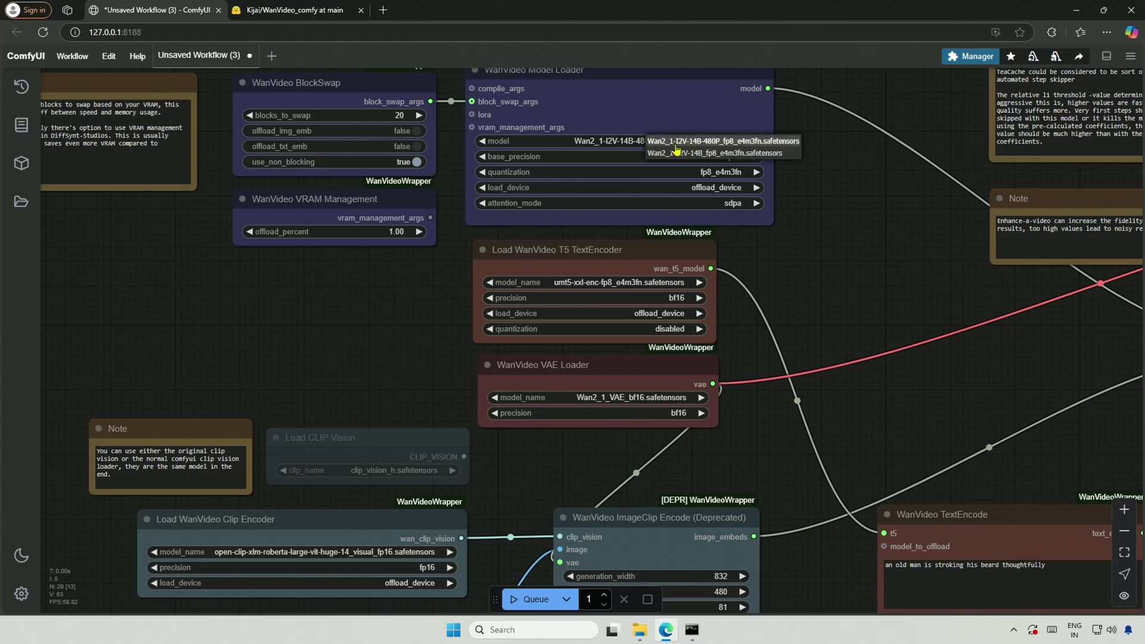
click(695, 142)
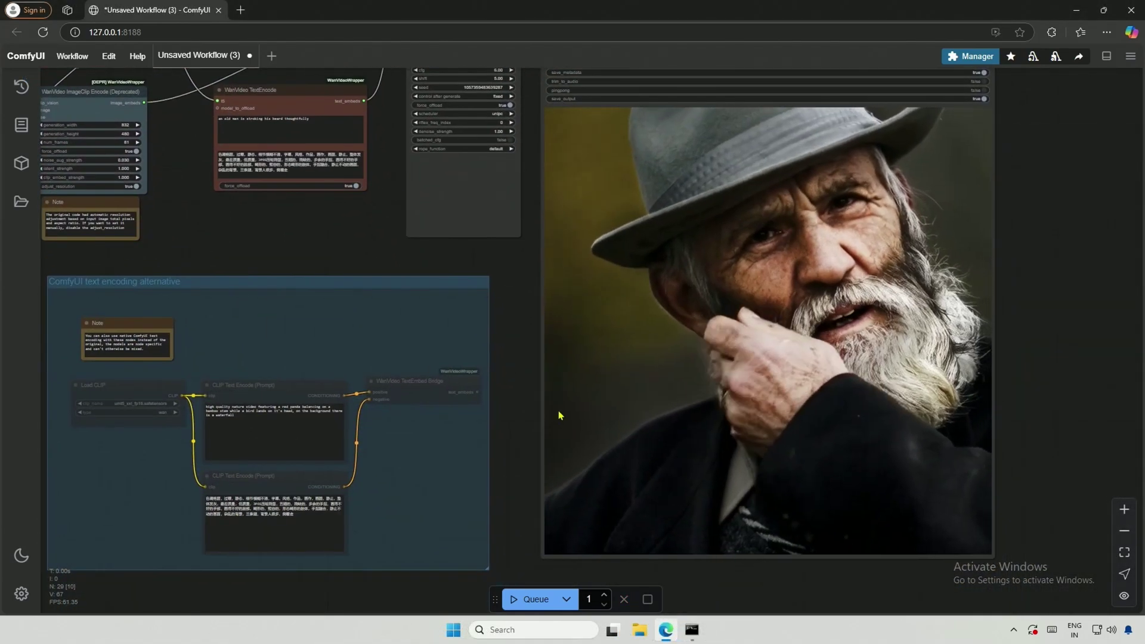
Zoom and pan to the finished clip of the old man in a hat stroking his beard.
scroll(560, 416, down, 3)
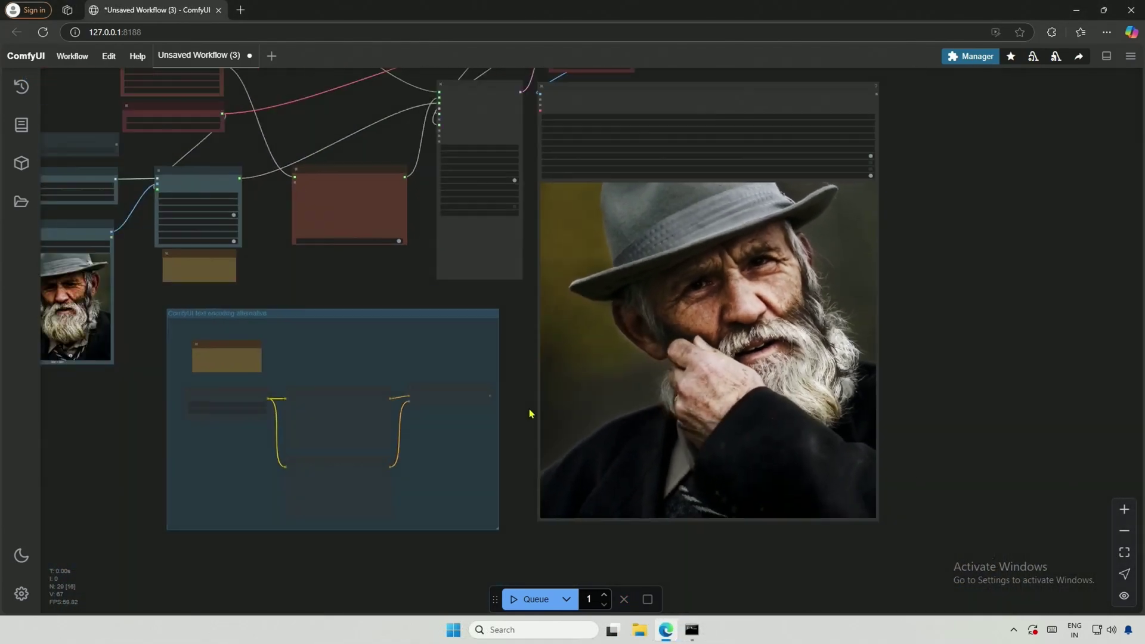
drag(535, 562, 610, 584)
scroll(627, 576, up, 2)
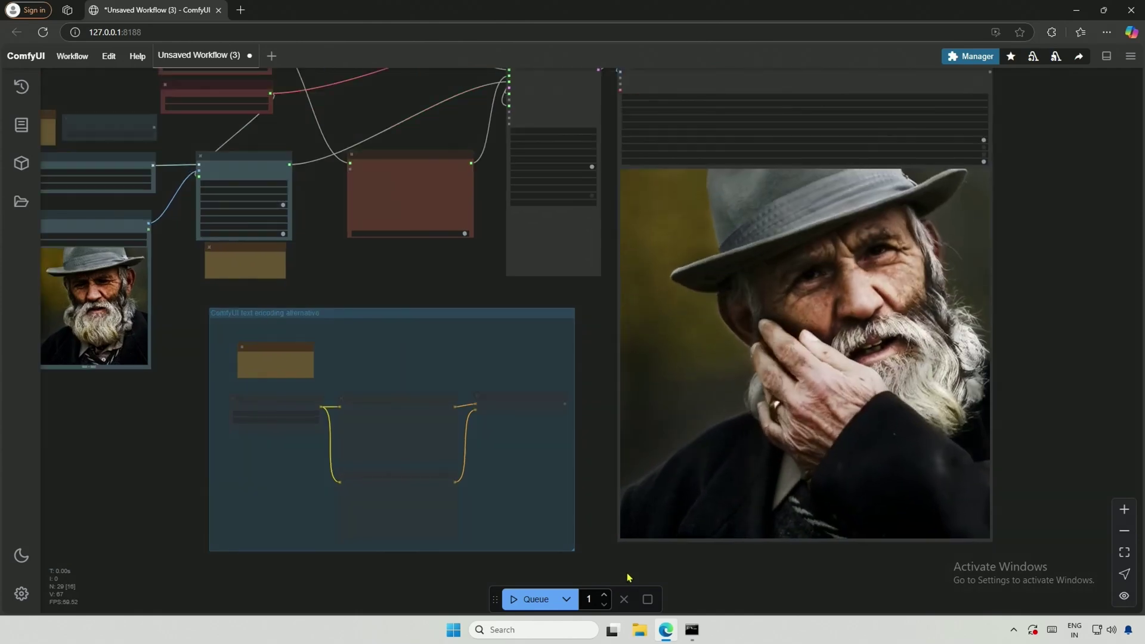
drag(593, 521, 675, 541)
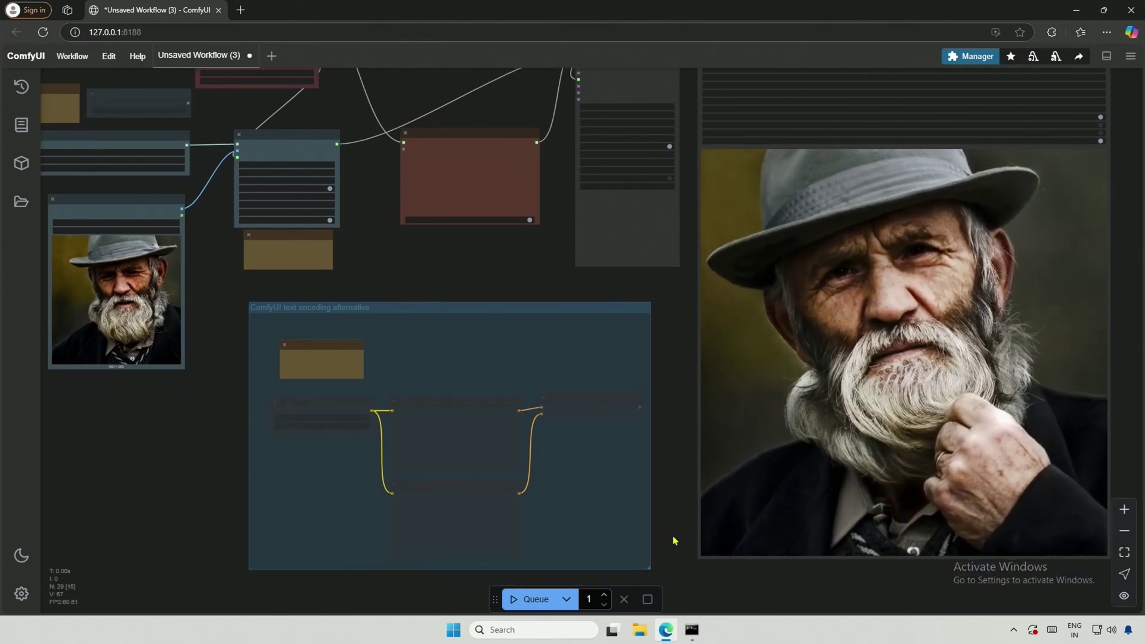